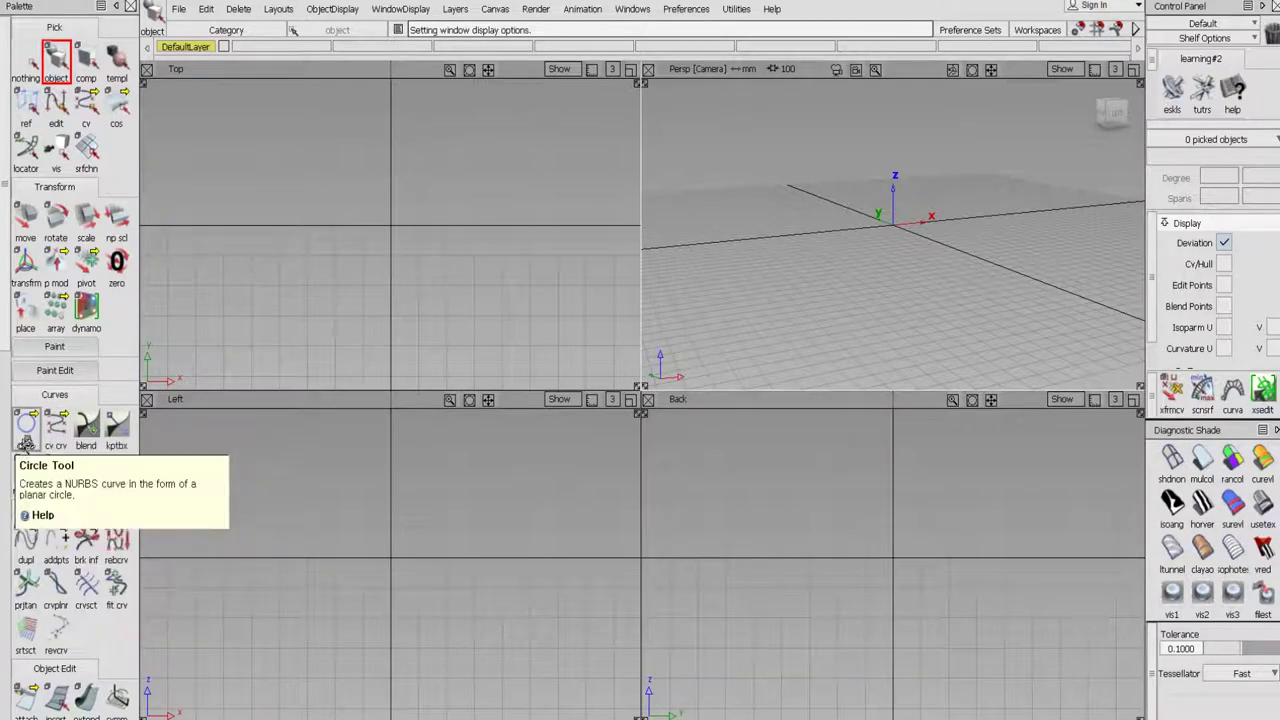
- Place one NURBS circle in each of the Top, Left and Back views, and clear the selection
{"action": "left_click", "coordinate": [26, 422]}
{"action": "left_click", "coordinate": [57, 425]}
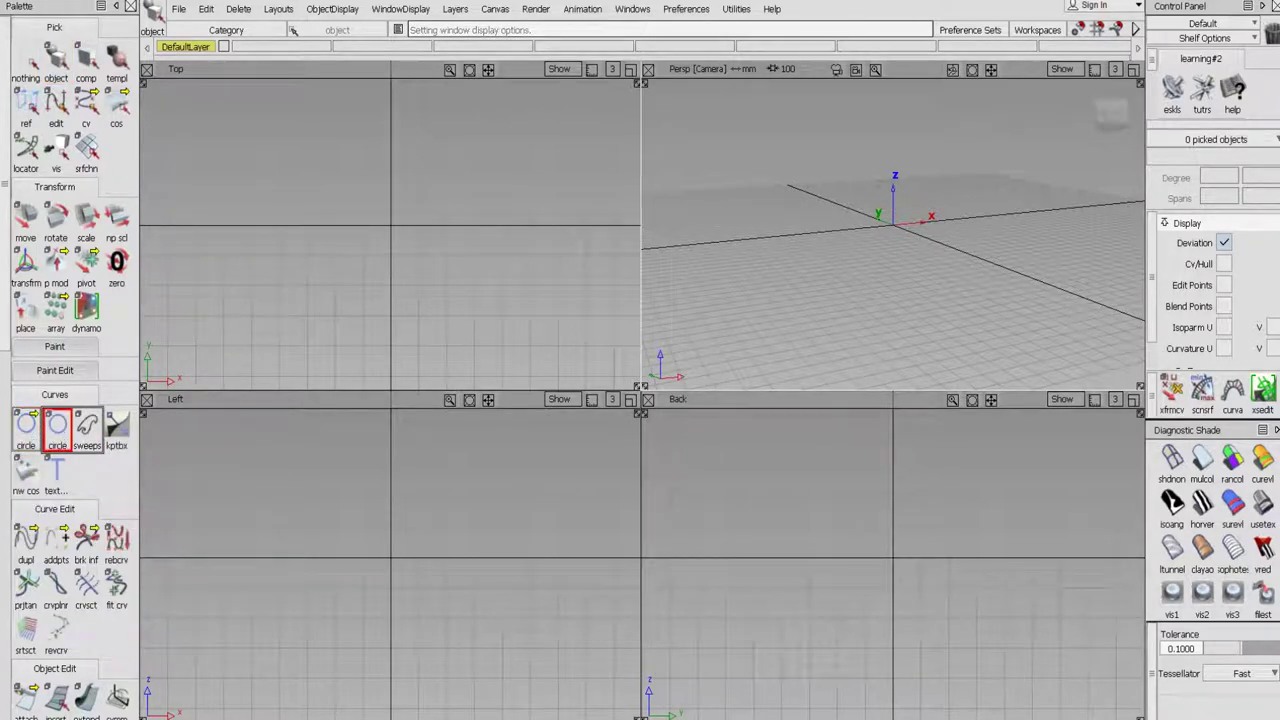
{"action": "left_click", "coordinate": [295, 162]}
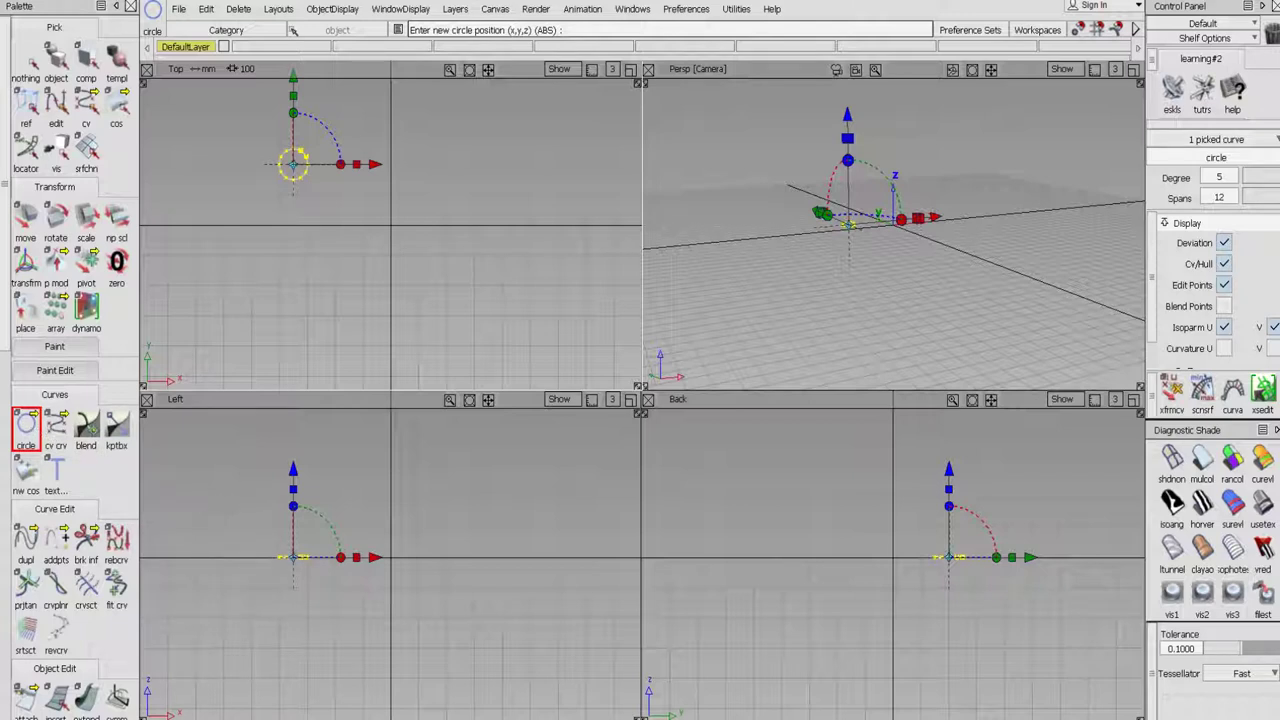
{"action": "left_click", "coordinate": [228, 498]}
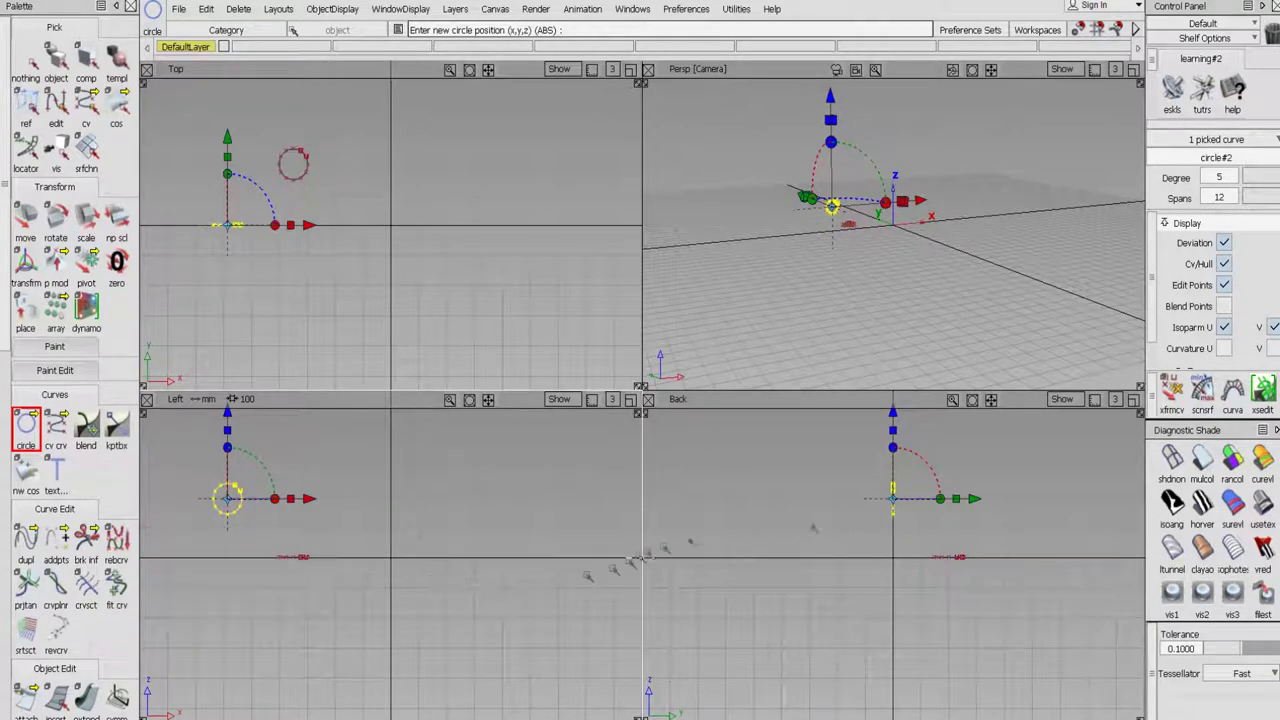
{"action": "left_click", "coordinate": [844, 517]}
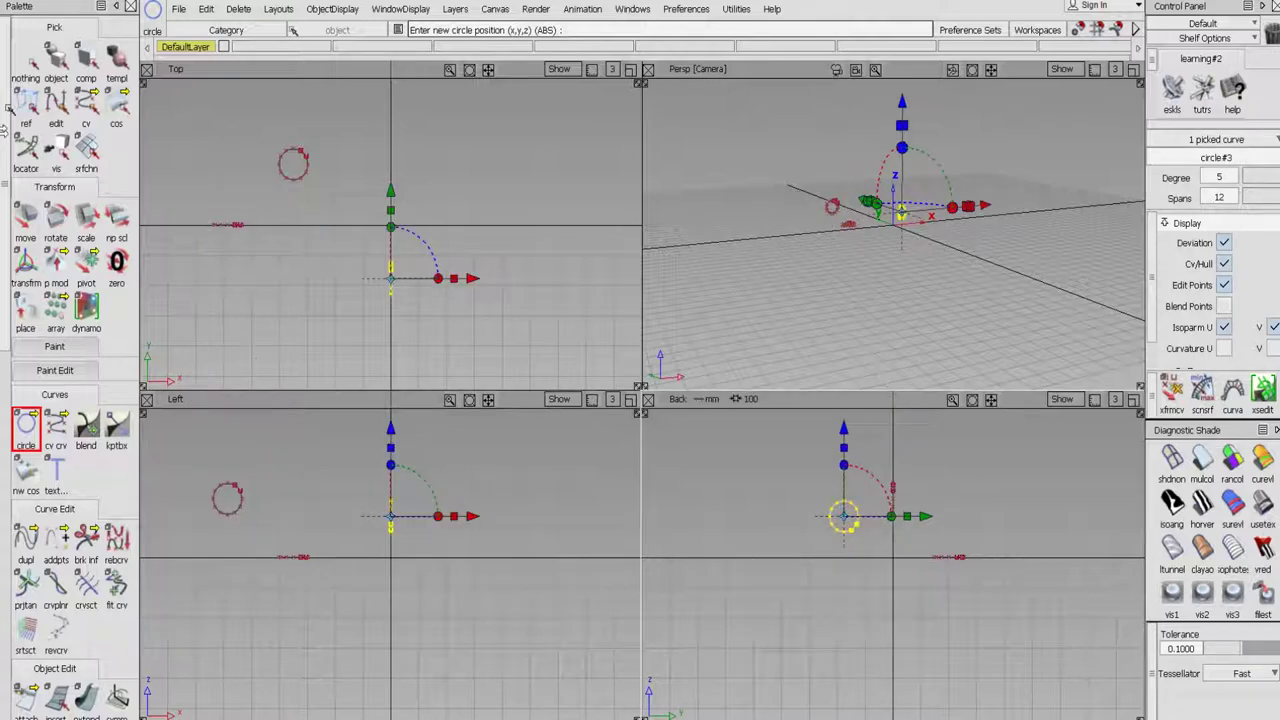
{"action": "left_click", "coordinate": [26, 60]}
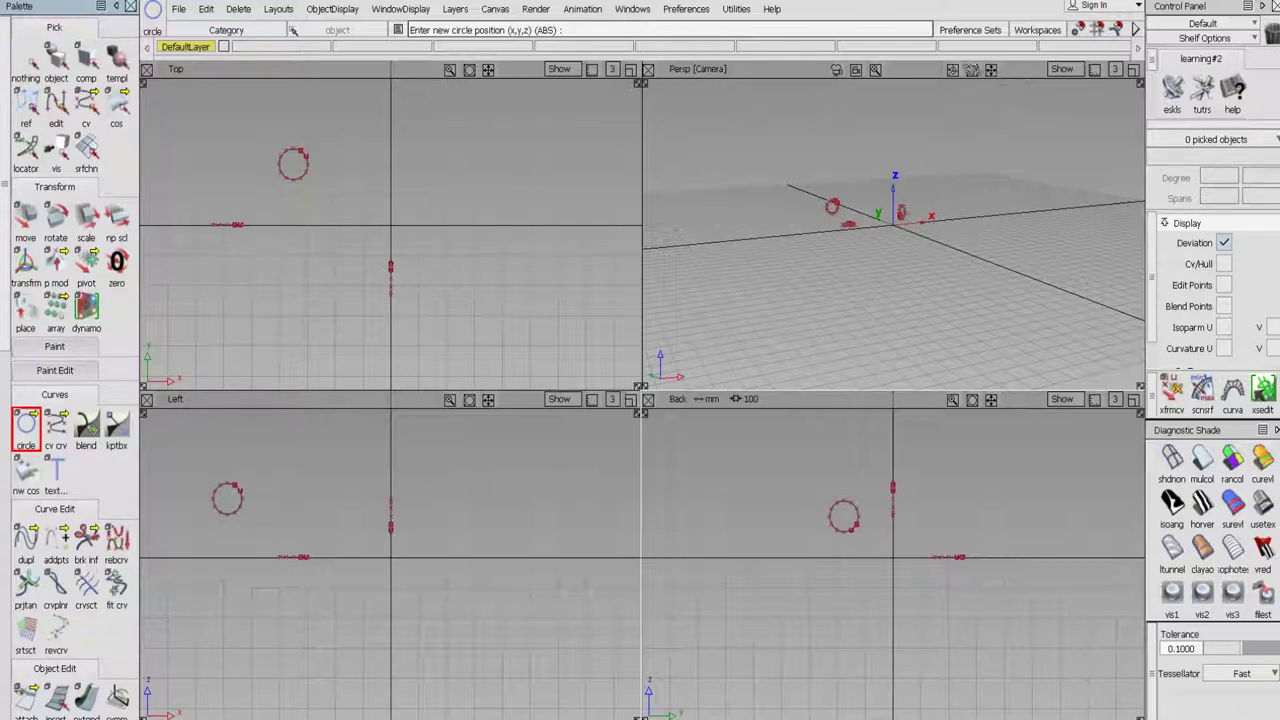
- Pick the three circles one by one as objects in the Top view
{"action": "left_click_drag", "start_coordinate": [972, 70], "coordinate": [1095, 70]}
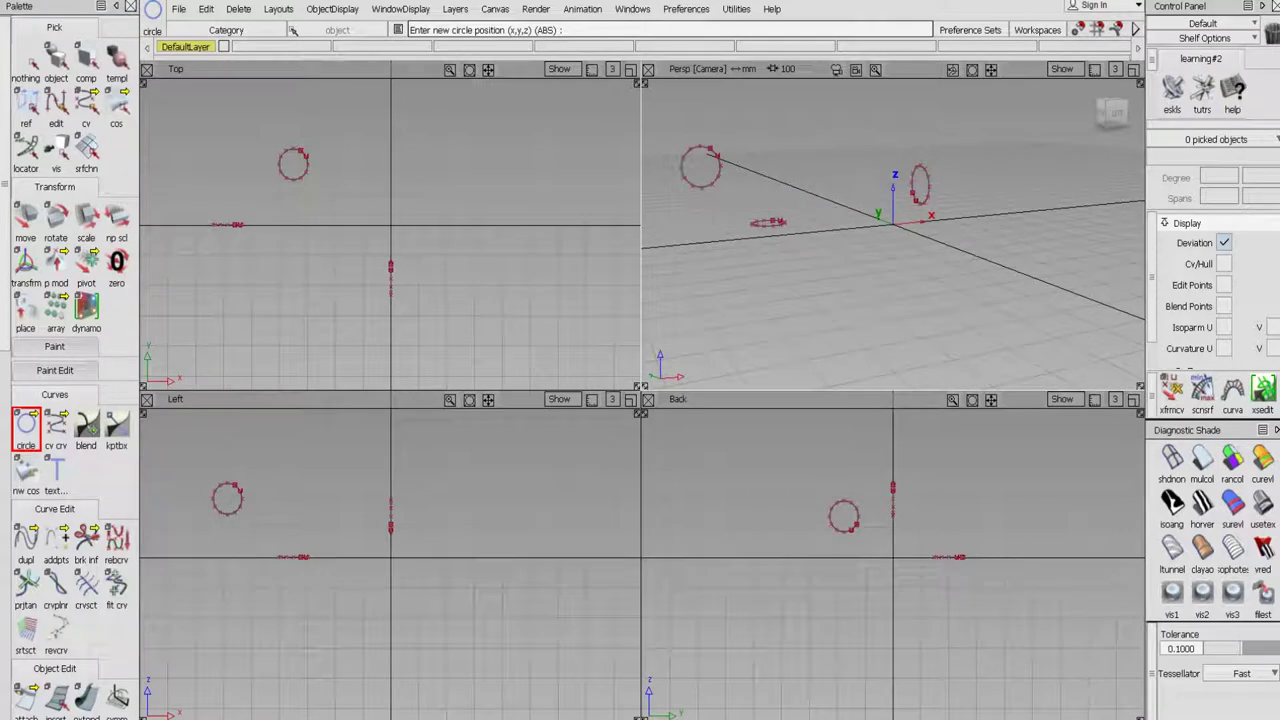
{"action": "left_click_drag", "start_coordinate": [991, 70], "coordinate": [1055, 154]}
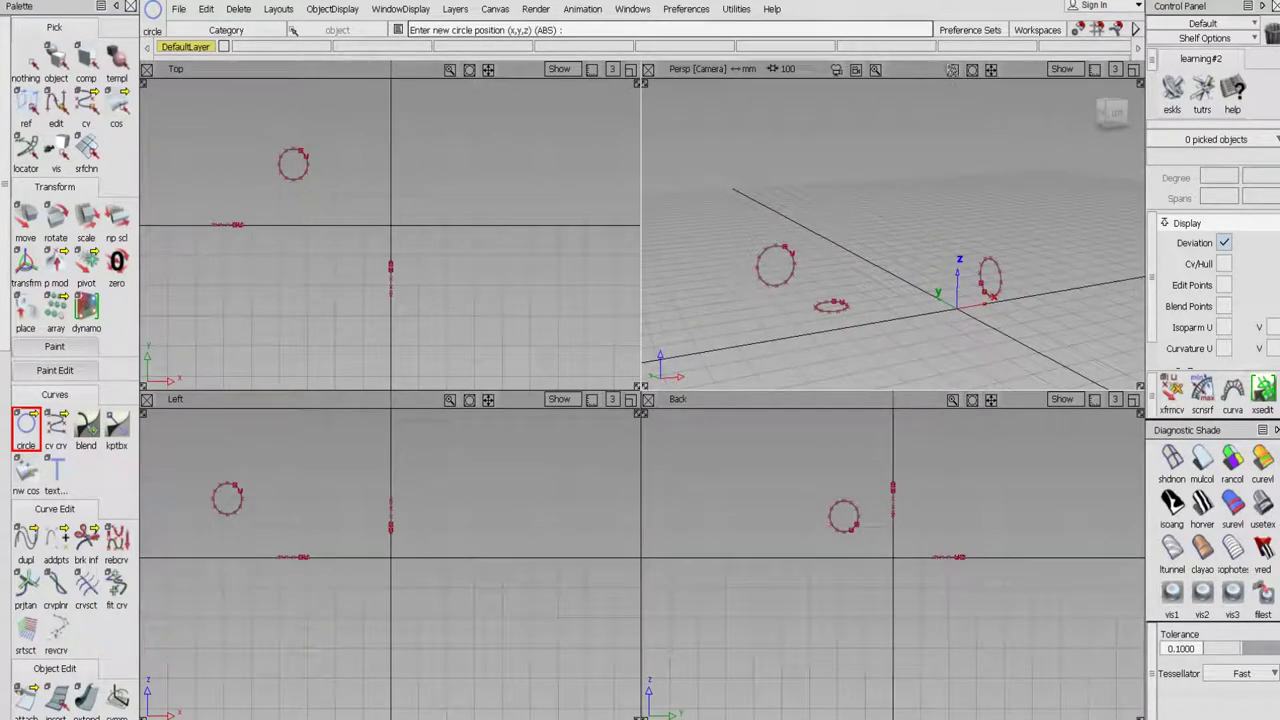
{"action": "left_click_drag", "start_coordinate": [953, 70], "coordinate": [830, 70]}
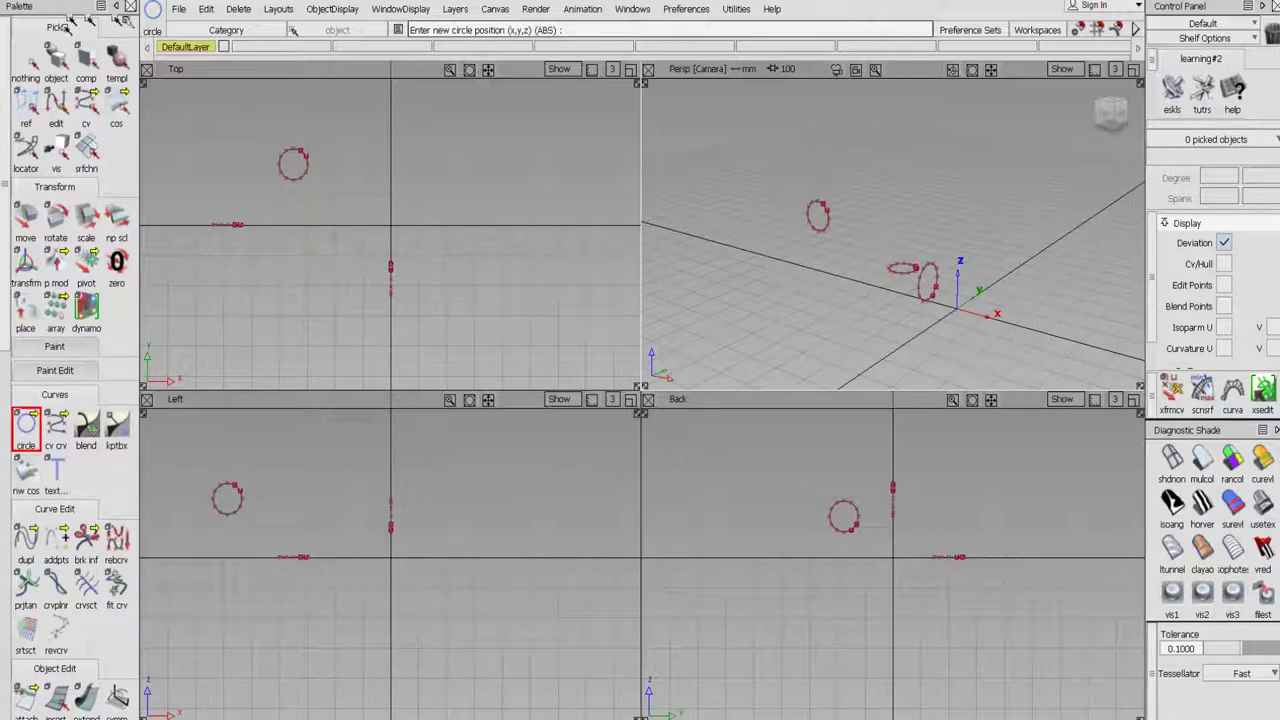
{"action": "left_click", "coordinate": [56, 62]}
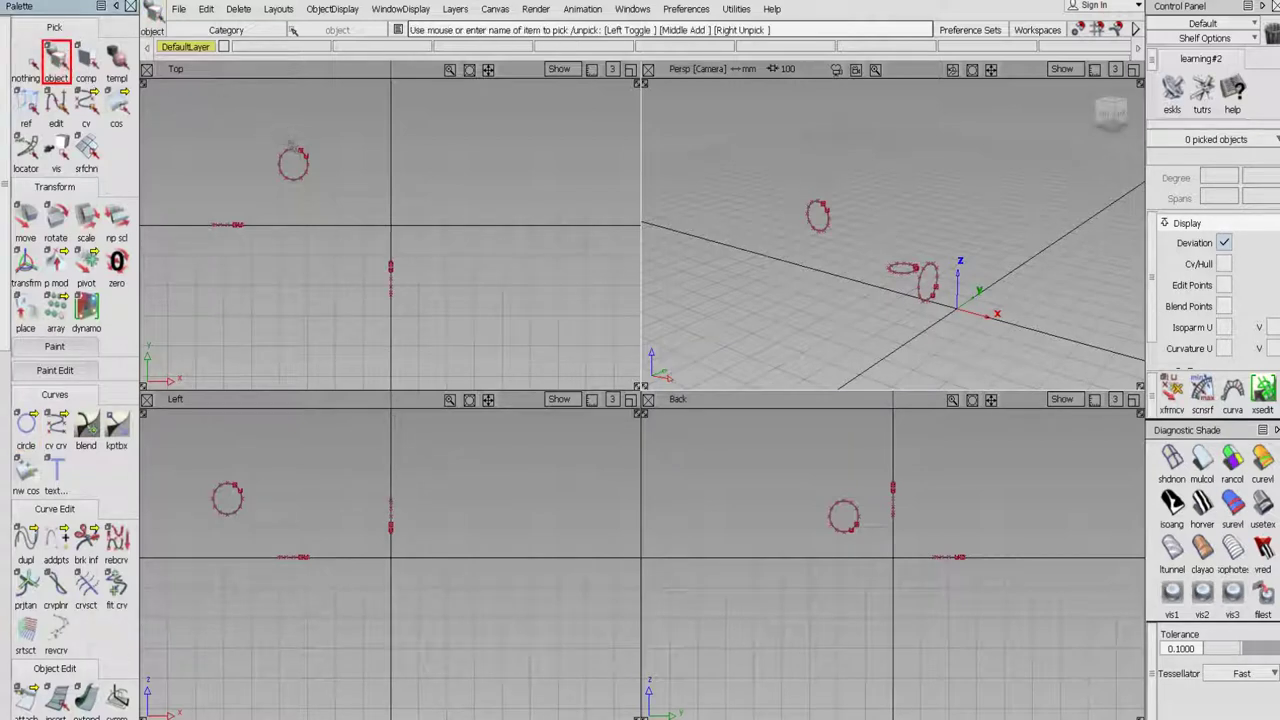
{"action": "left_click", "coordinate": [290, 170]}
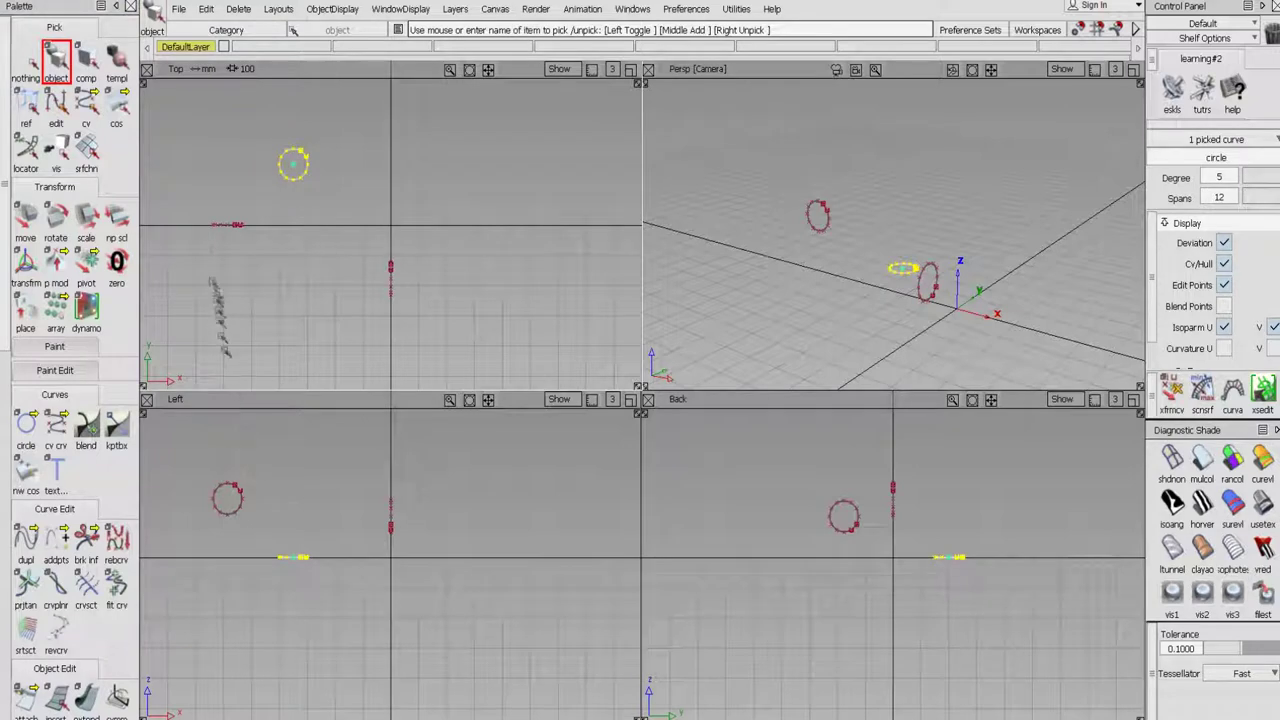
{"action": "left_click", "coordinate": [228, 224]}
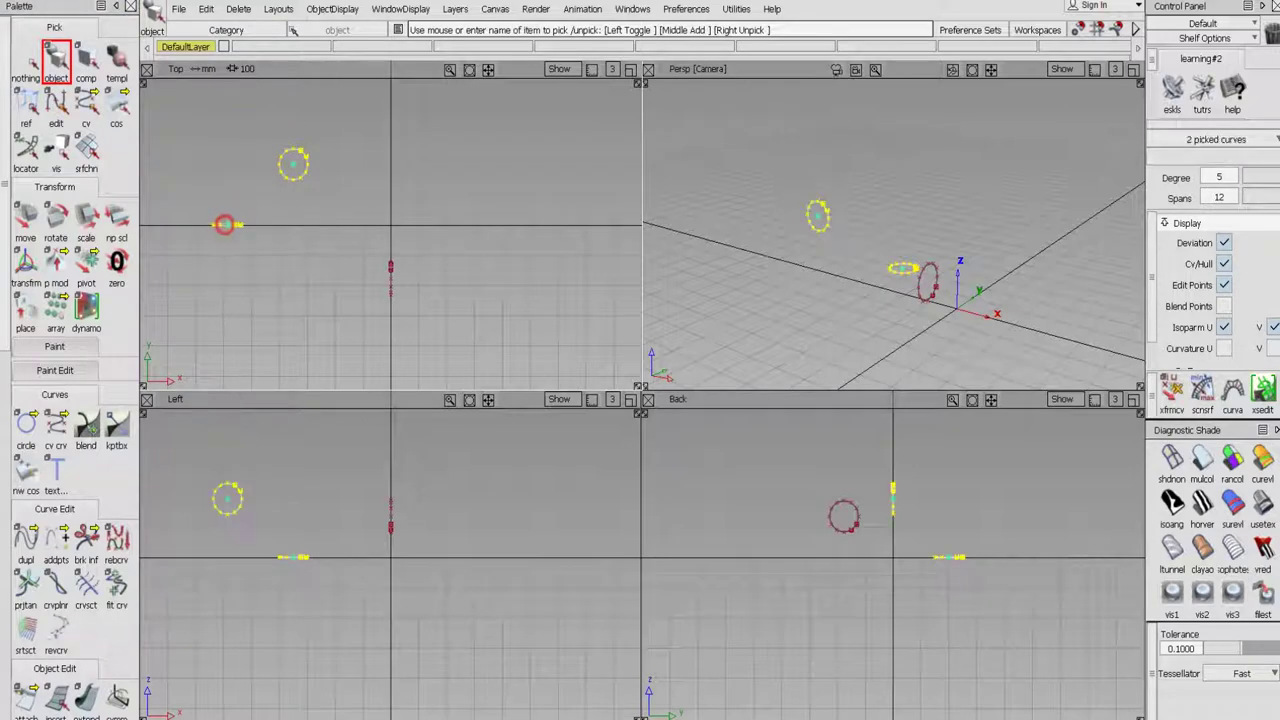
{"action": "left_click", "coordinate": [391, 276]}
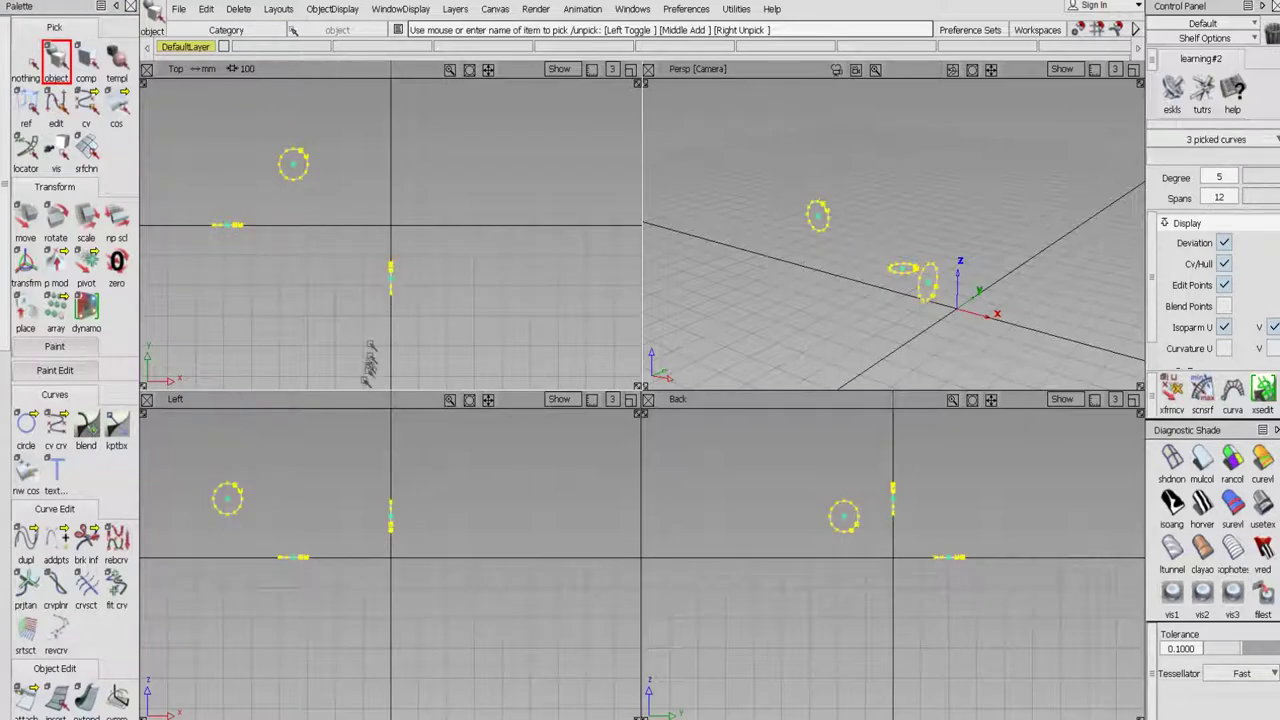
- Unpick the three circles in the Top view, starting with the one shown face-on
{"action": "left_click_drag", "start_coordinate": [258, 130], "coordinate": [316, 205]}
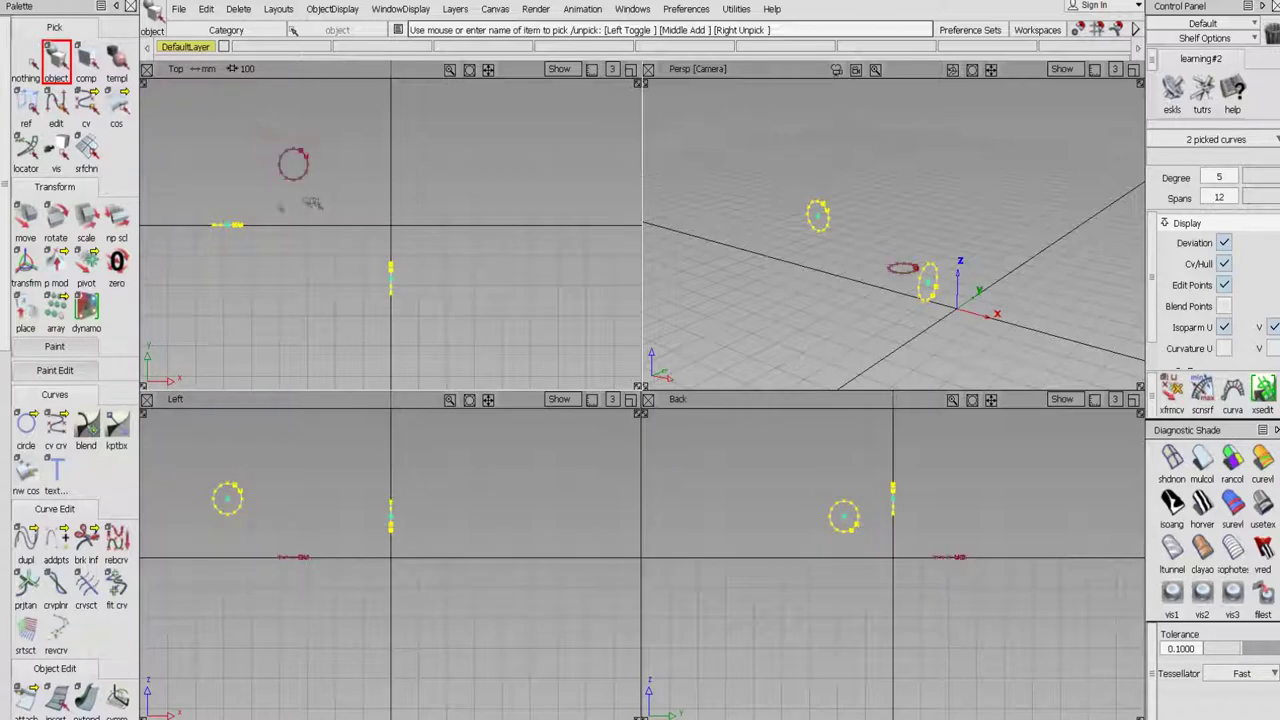
{"action": "left_click", "coordinate": [240, 225]}
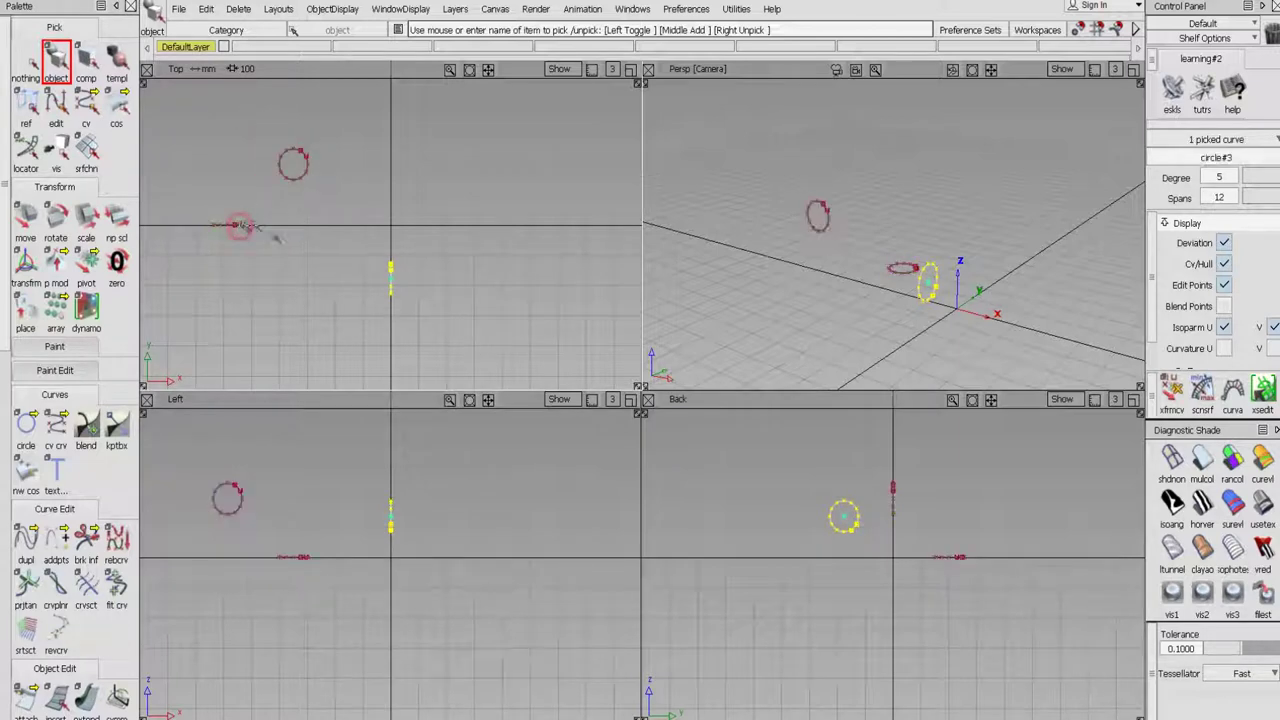
{"action": "left_click", "coordinate": [391, 278]}
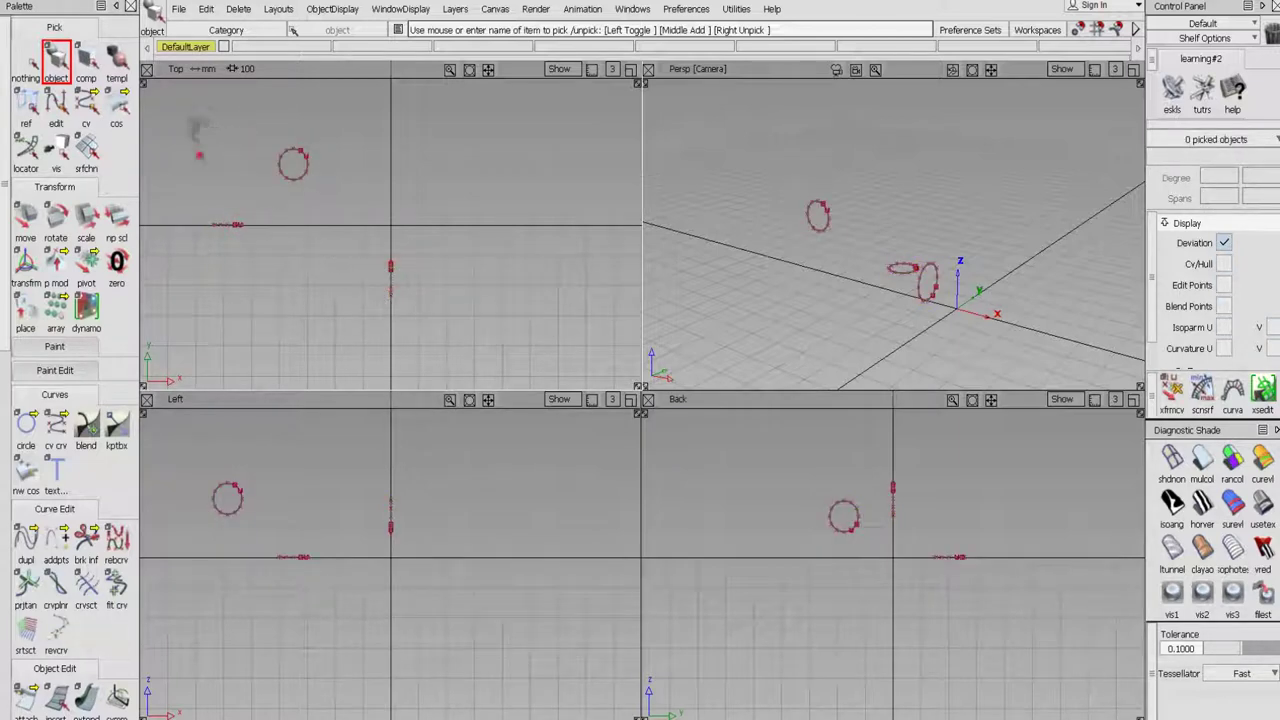
- Pick all three circles with one selection box in the Top view and delete them
{"action": "left_click_drag", "start_coordinate": [194, 143], "coordinate": [438, 334]}
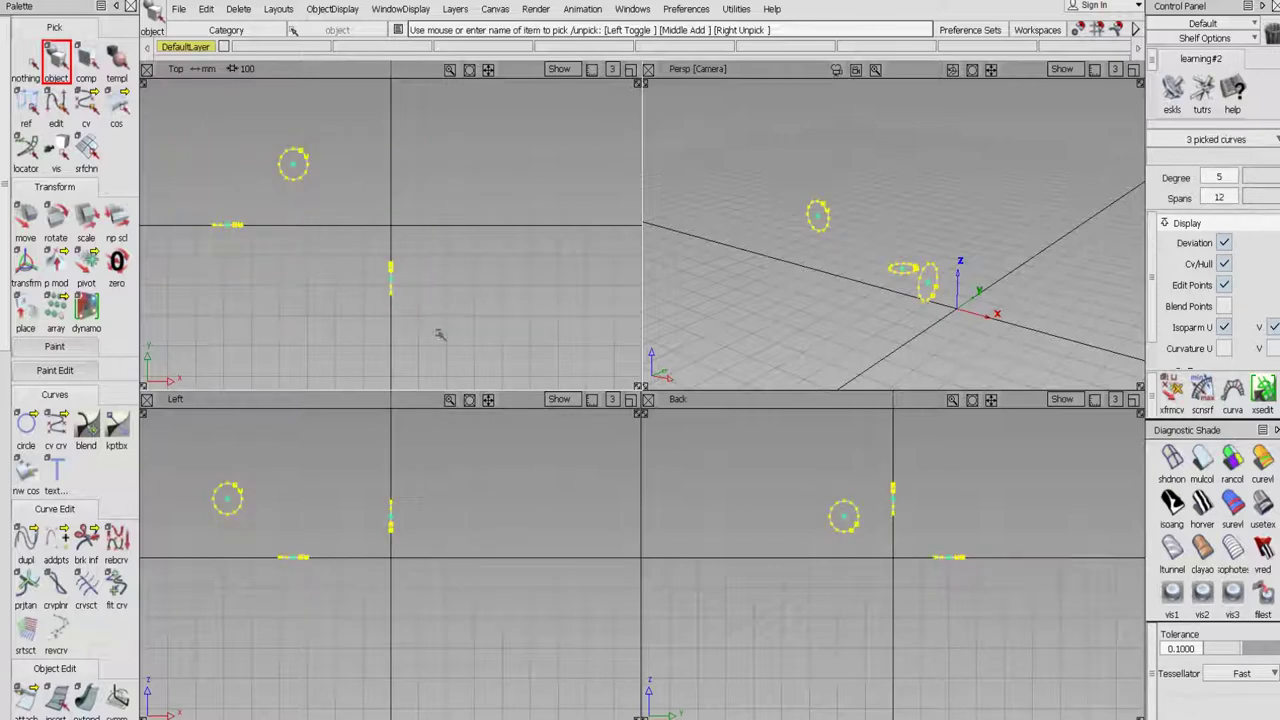
{"action": "key", "text": "Delete"}
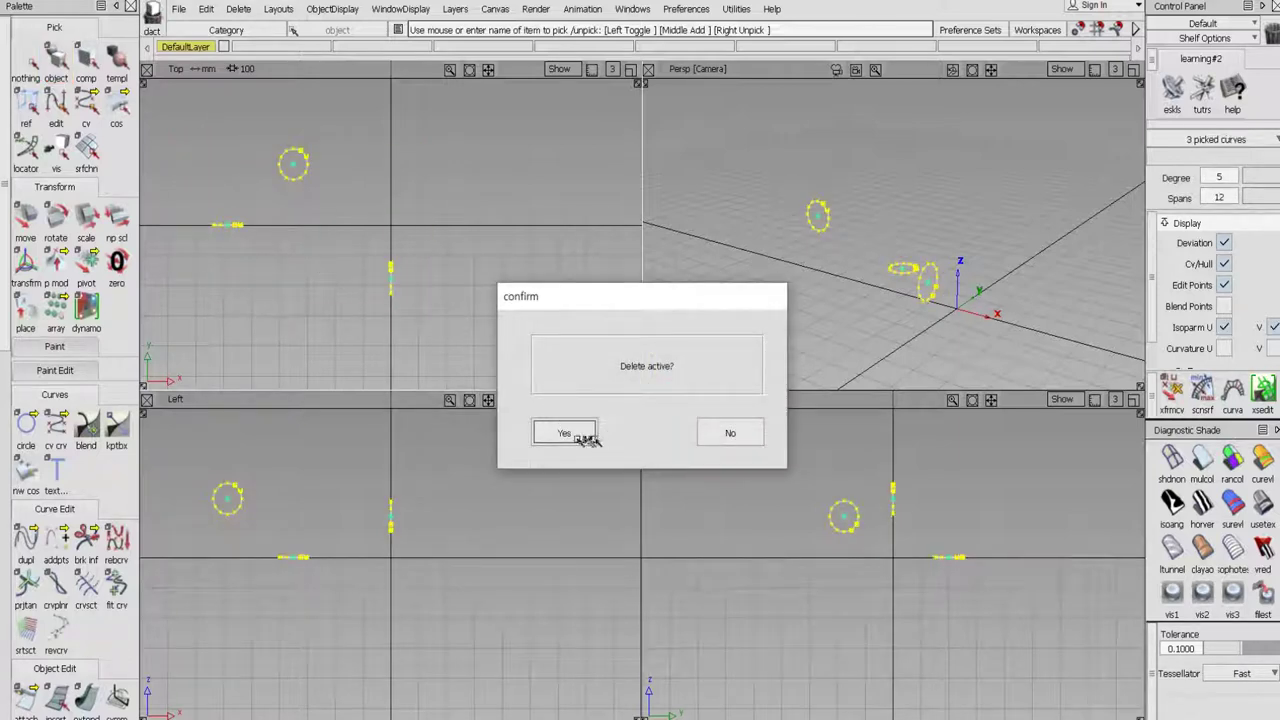
{"action": "left_click", "coordinate": [566, 434]}
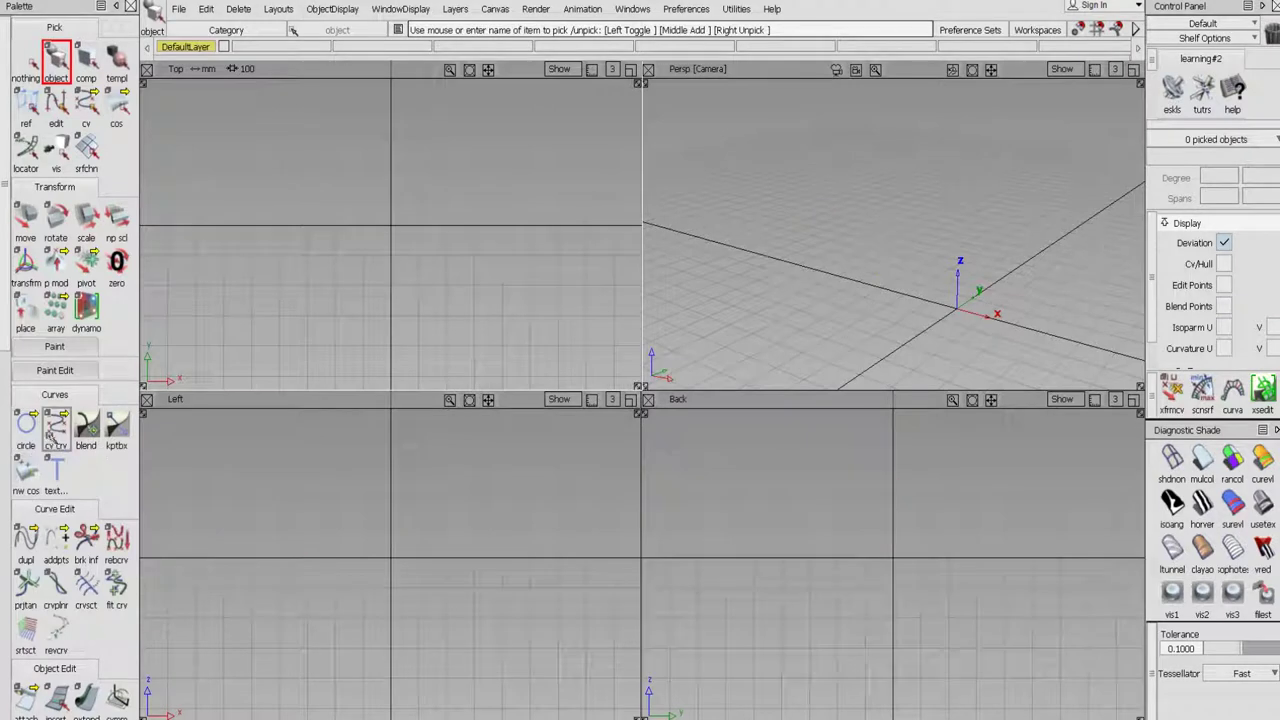
- Draw a degree-3 CV curve in the Left view with seven CVs in a zigzag, and clear the selection
{"action": "left_click", "coordinate": [55, 428]}
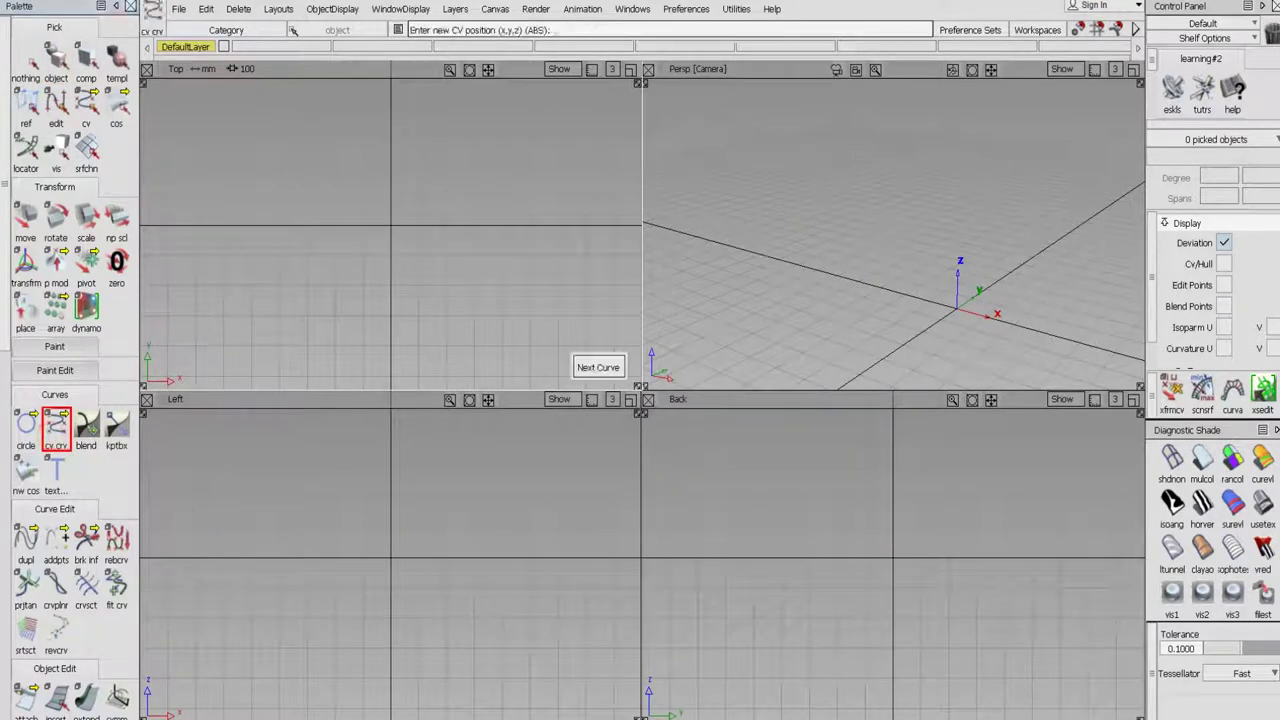
{"action": "left_click", "coordinate": [196, 514]}
{"action": "left_click", "coordinate": [279, 431]}
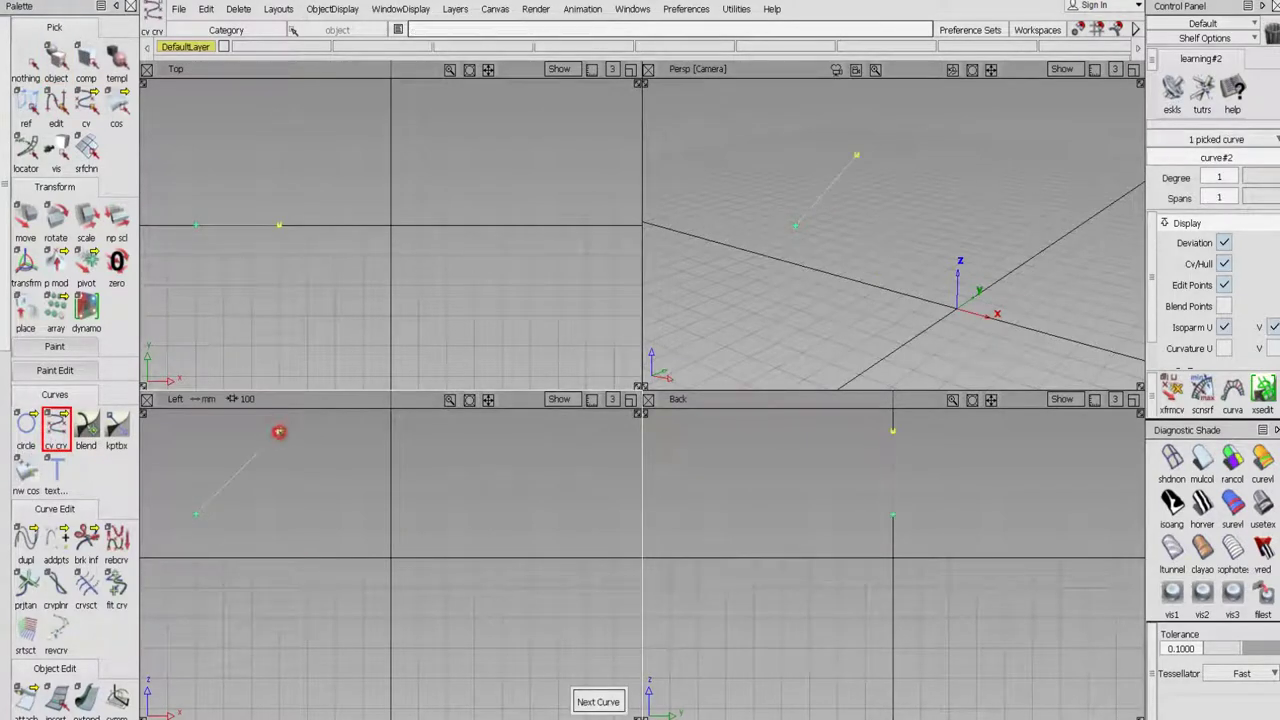
{"action": "left_click", "coordinate": [369, 523]}
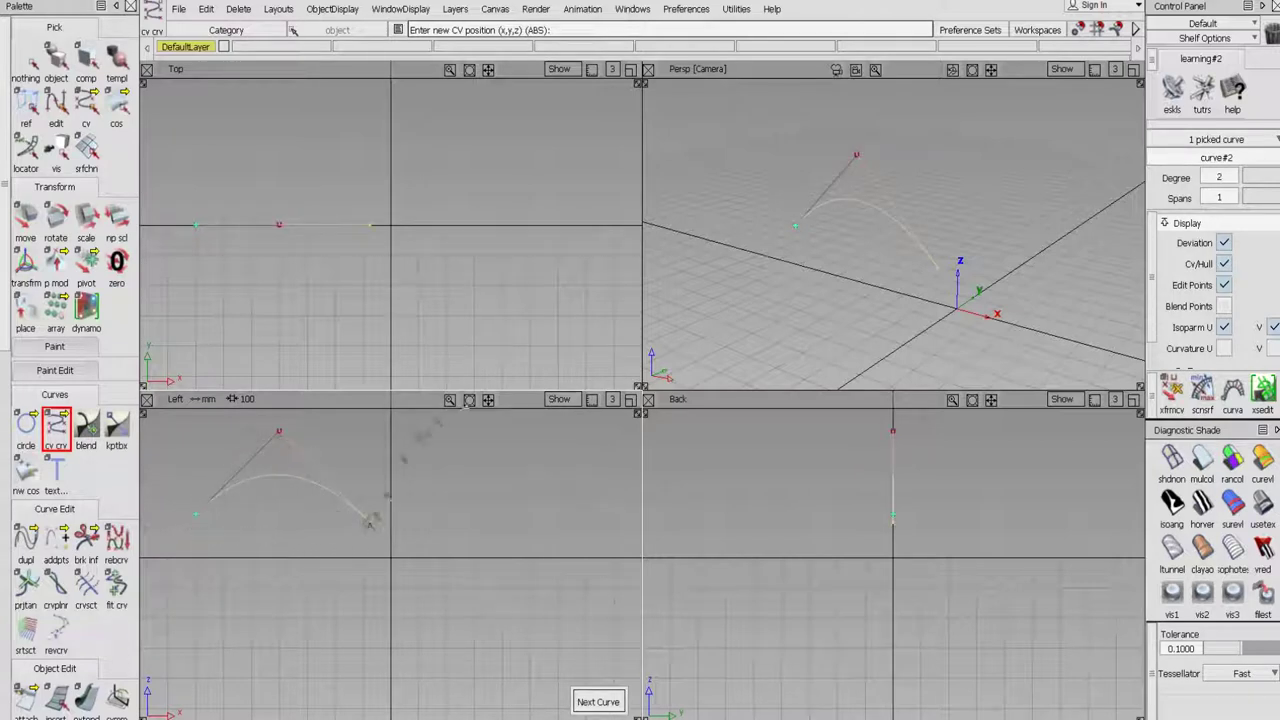
{"action": "left_click", "coordinate": [465, 432]}
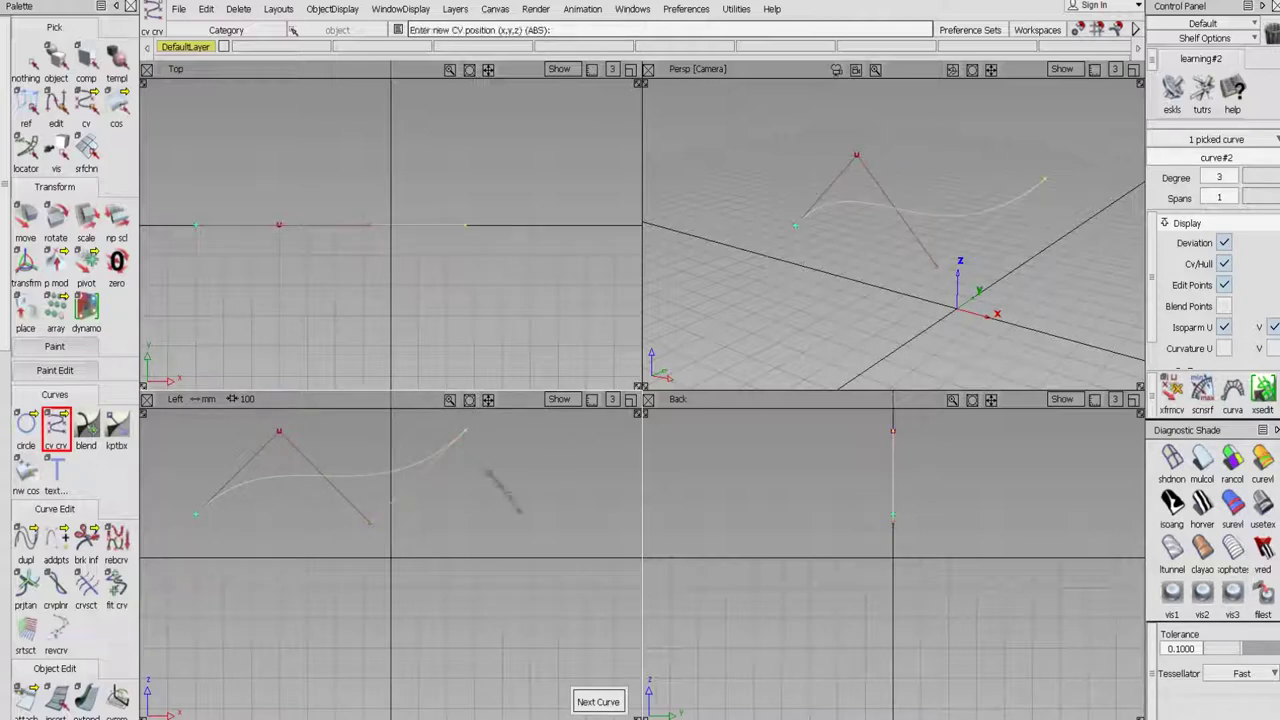
{"action": "left_click", "coordinate": [522, 522]}
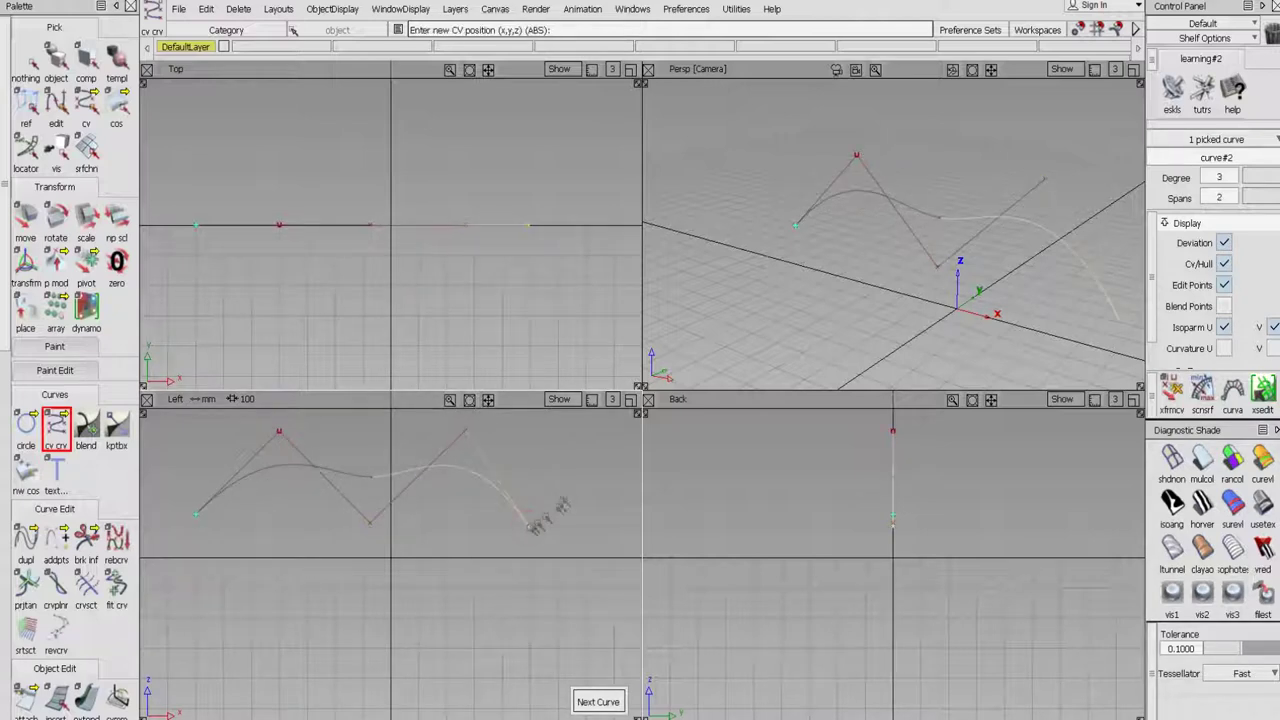
{"action": "left_click", "coordinate": [589, 437]}
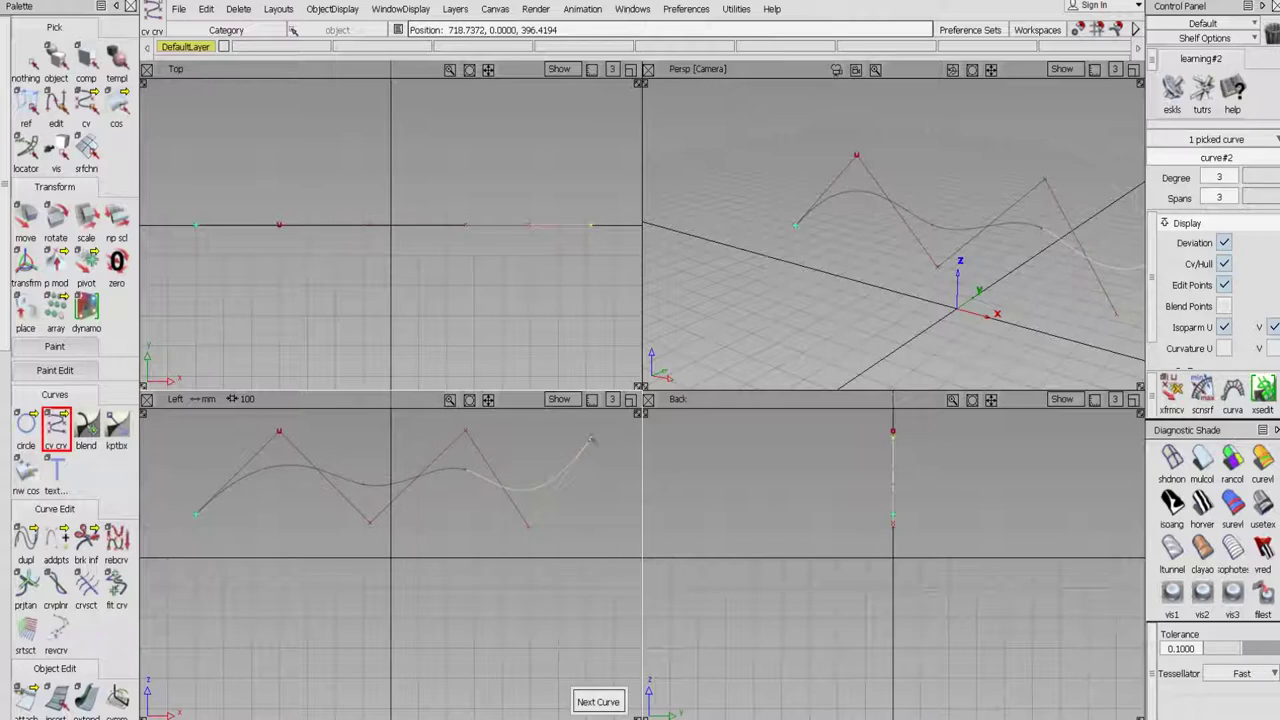
{"action": "left_click_drag", "start_coordinate": [628, 514], "coordinate": [673, 513]}
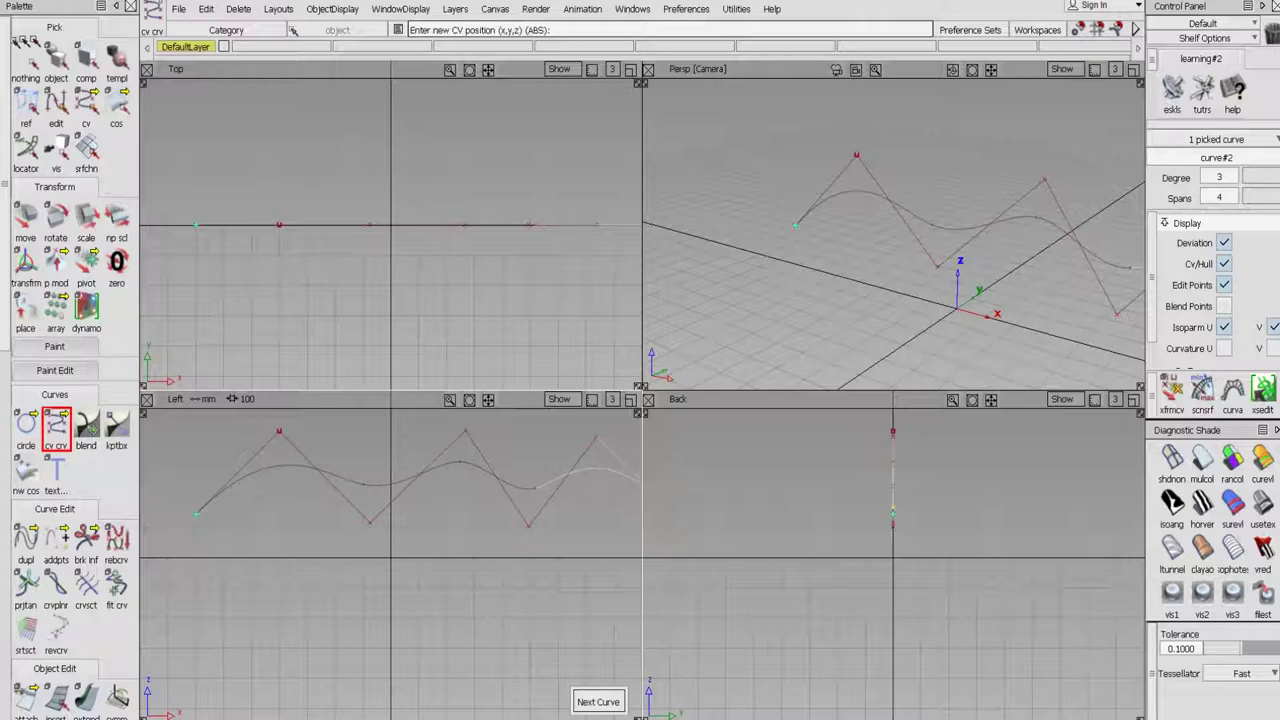
{"action": "left_click", "coordinate": [35, 50]}
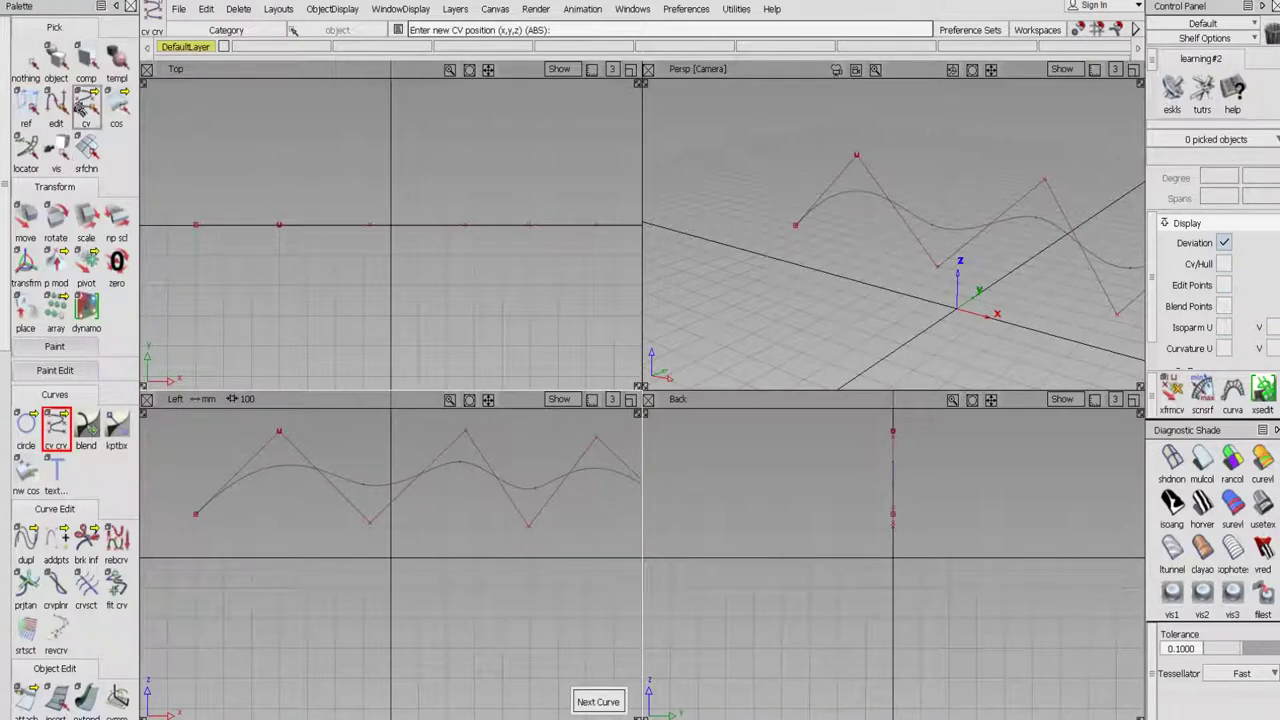
- Move the curve's second and fourth CVs downward and the third slightly upward in the Left view, and clear the selection
{"action": "left_click", "coordinate": [84, 108]}
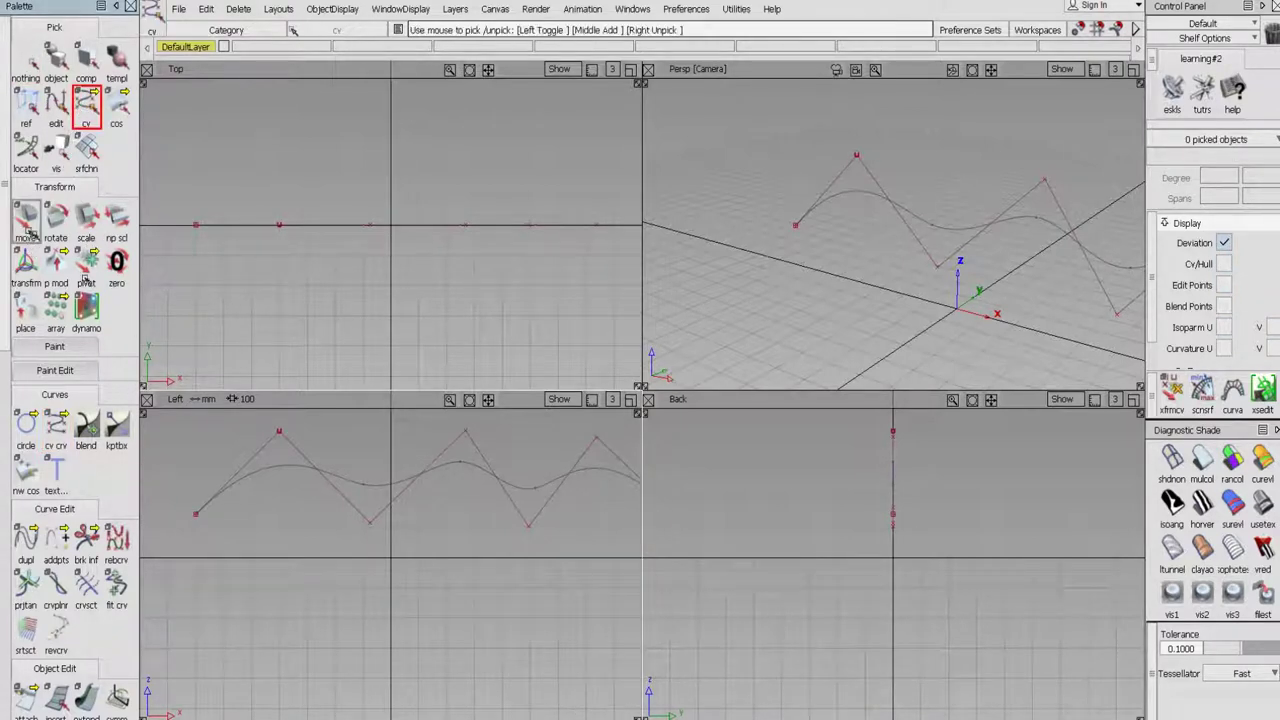
{"action": "left_click", "coordinate": [279, 432]}
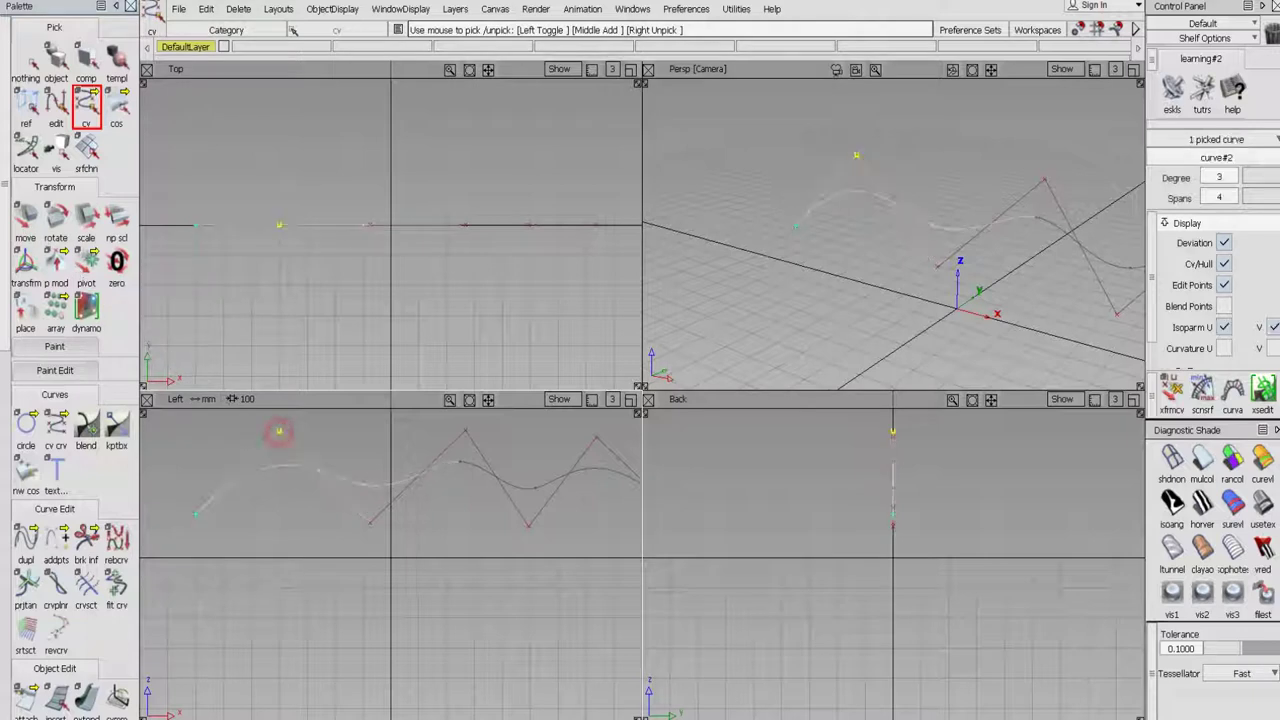
{"action": "left_click", "coordinate": [26, 222]}
{"action": "left_click_drag", "start_coordinate": [272, 505], "coordinate": [280, 590]}
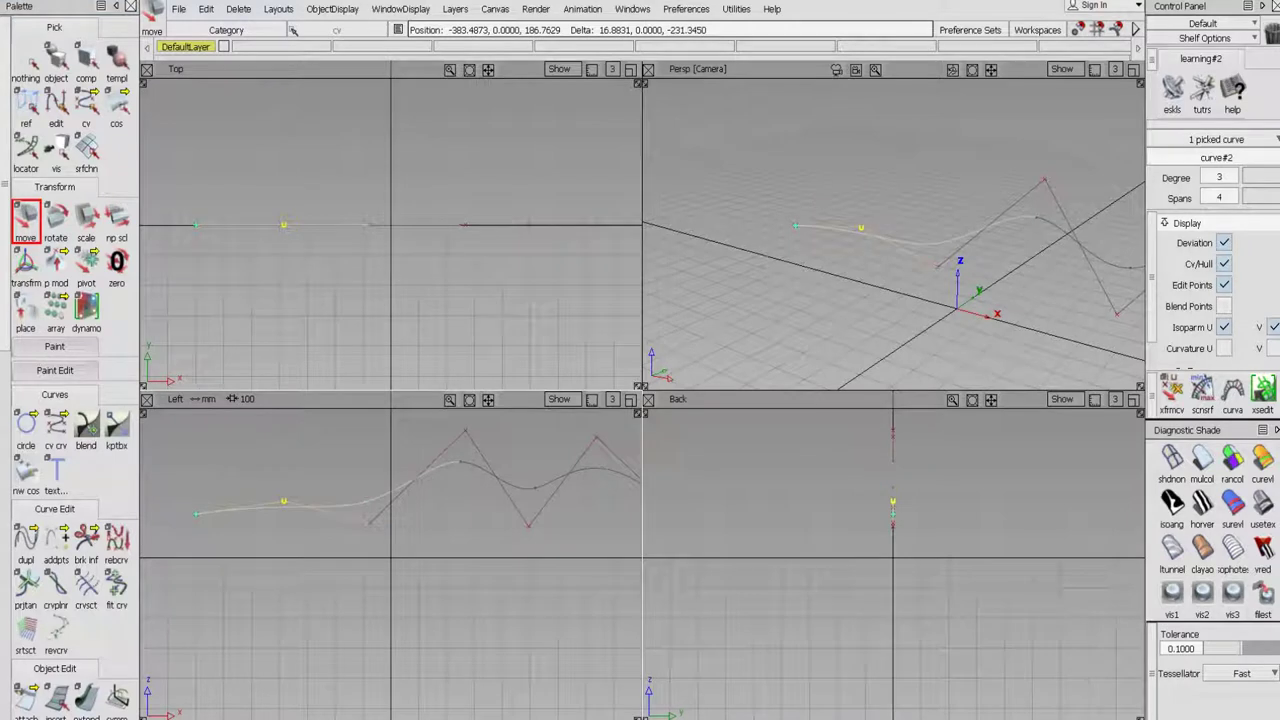
{"action": "left_click_drag", "start_coordinate": [369, 521], "coordinate": [365, 500]}
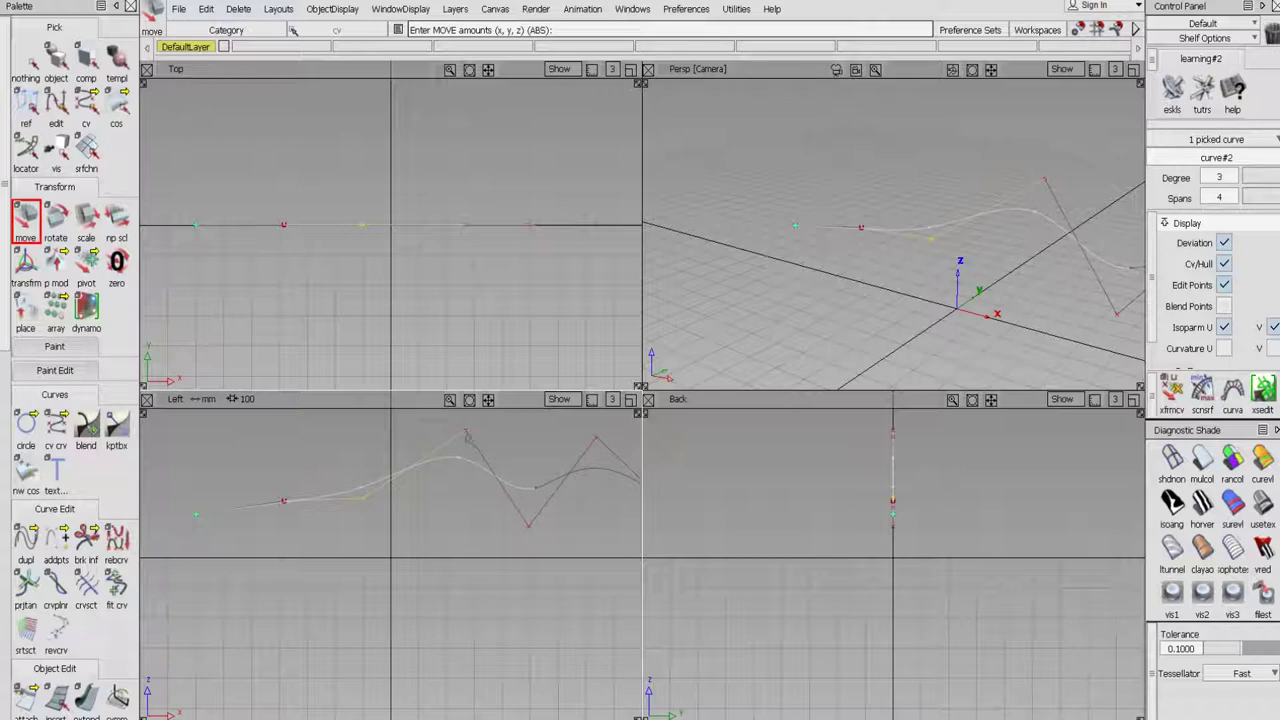
{"action": "left_click_drag", "start_coordinate": [465, 432], "coordinate": [406, 628]}
{"action": "left_click_drag", "start_coordinate": [352, 678], "coordinate": [444, 463]}
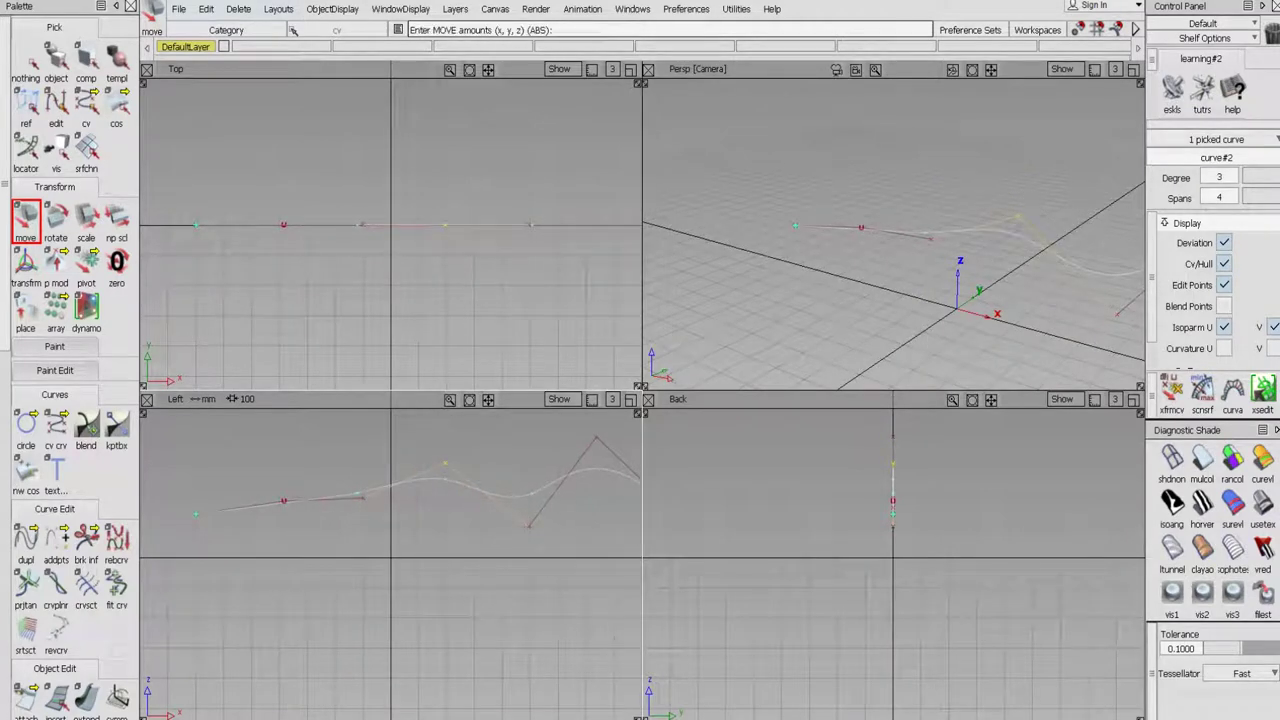
{"action": "left_click", "coordinate": [25, 62]}
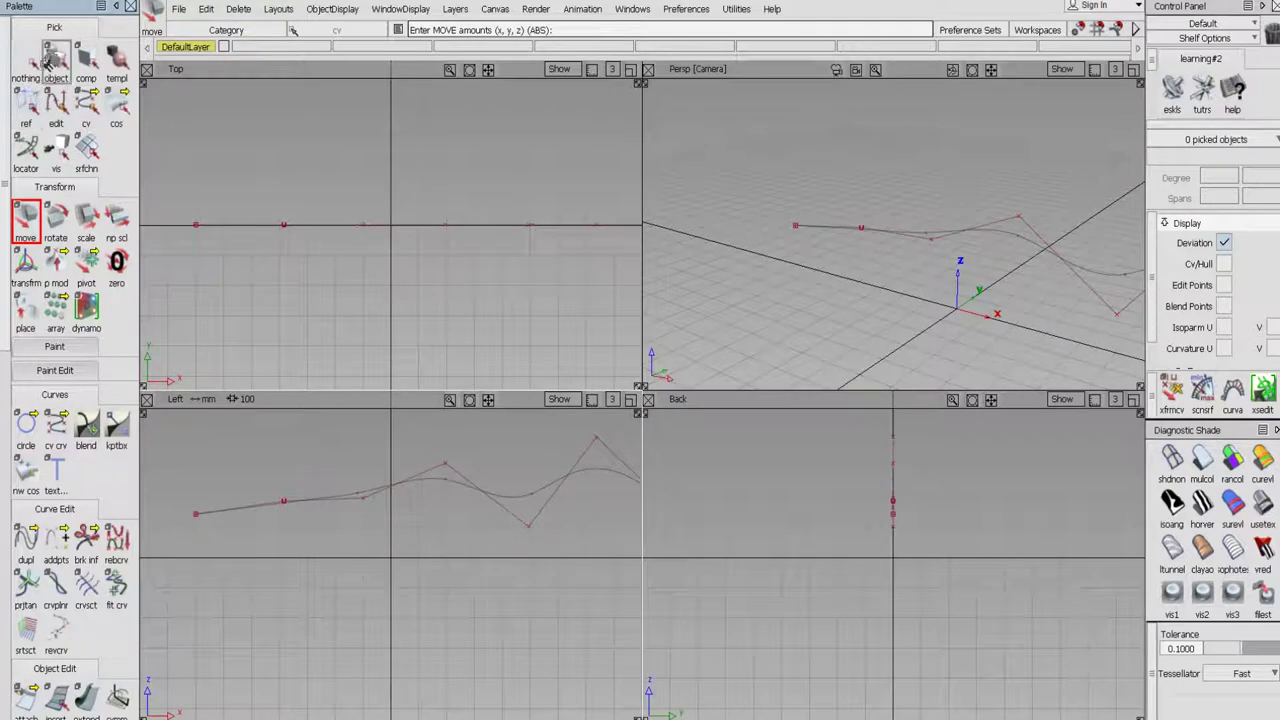
{"action": "left_click", "coordinate": [55, 62]}
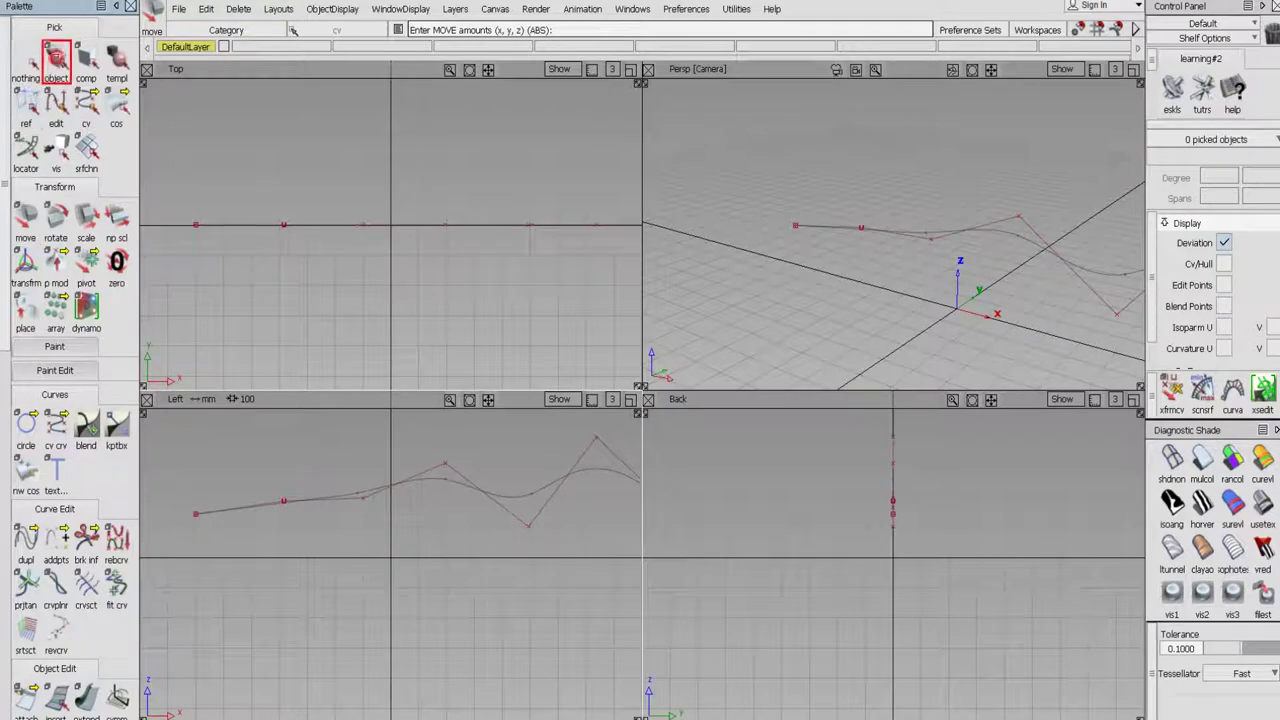
{"action": "left_click", "coordinate": [368, 497]}
{"action": "left_click", "coordinate": [368, 497]}
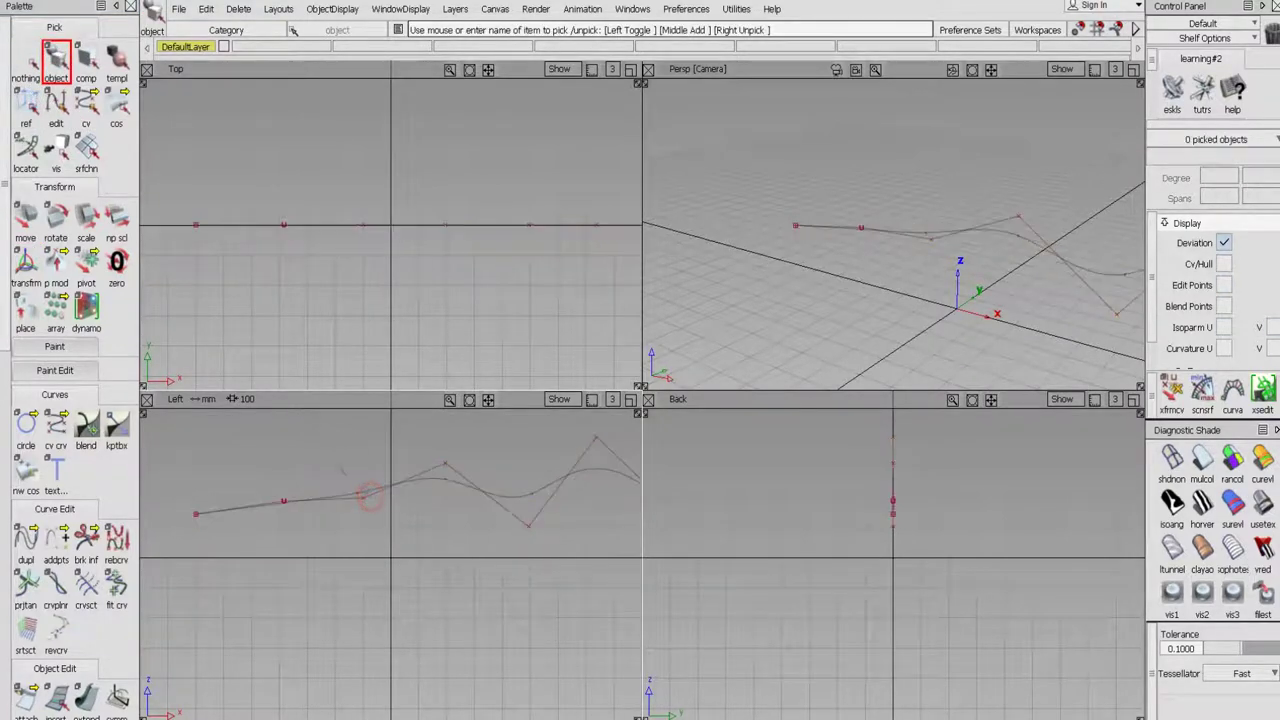
{"action": "left_click", "coordinate": [84, 104]}
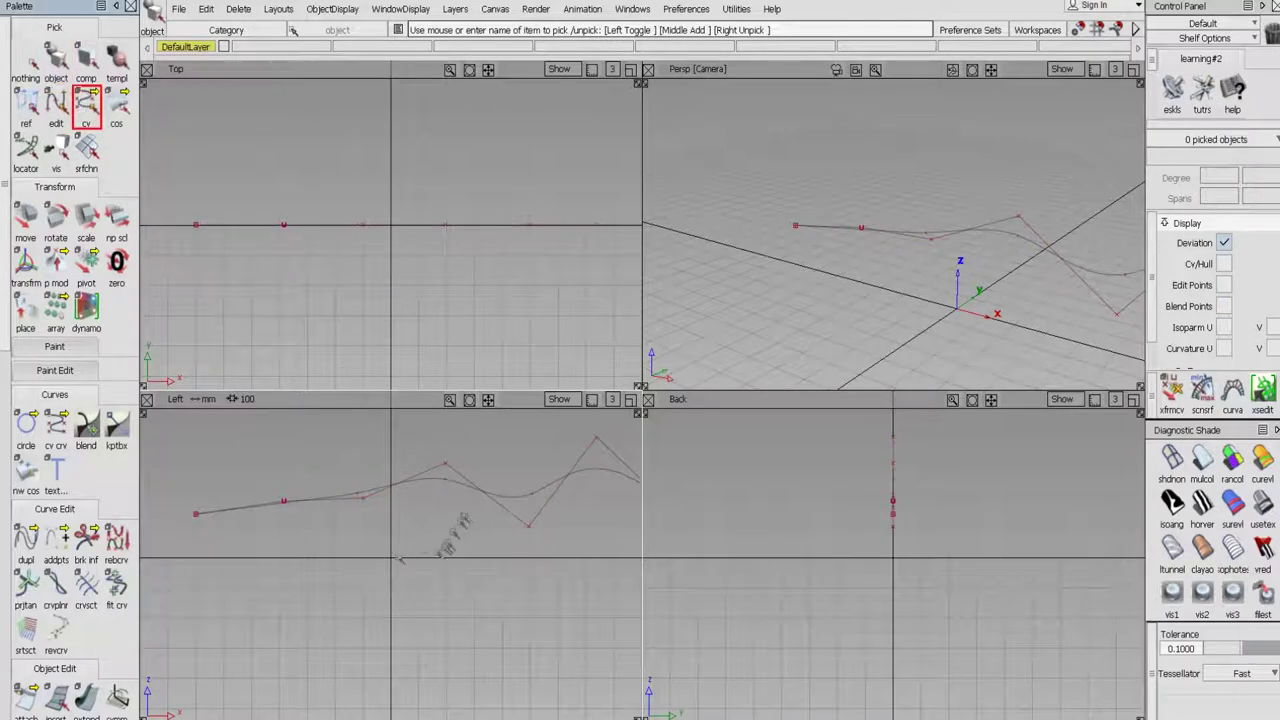
{"action": "left_click_drag", "start_coordinate": [272, 466], "coordinate": [305, 575]}
{"action": "left_click_drag", "start_coordinate": [350, 460], "coordinate": [400, 550]}
{"action": "left_click_drag", "start_coordinate": [424, 440], "coordinate": [465, 484]}
{"action": "left_click", "coordinate": [466, 490]}
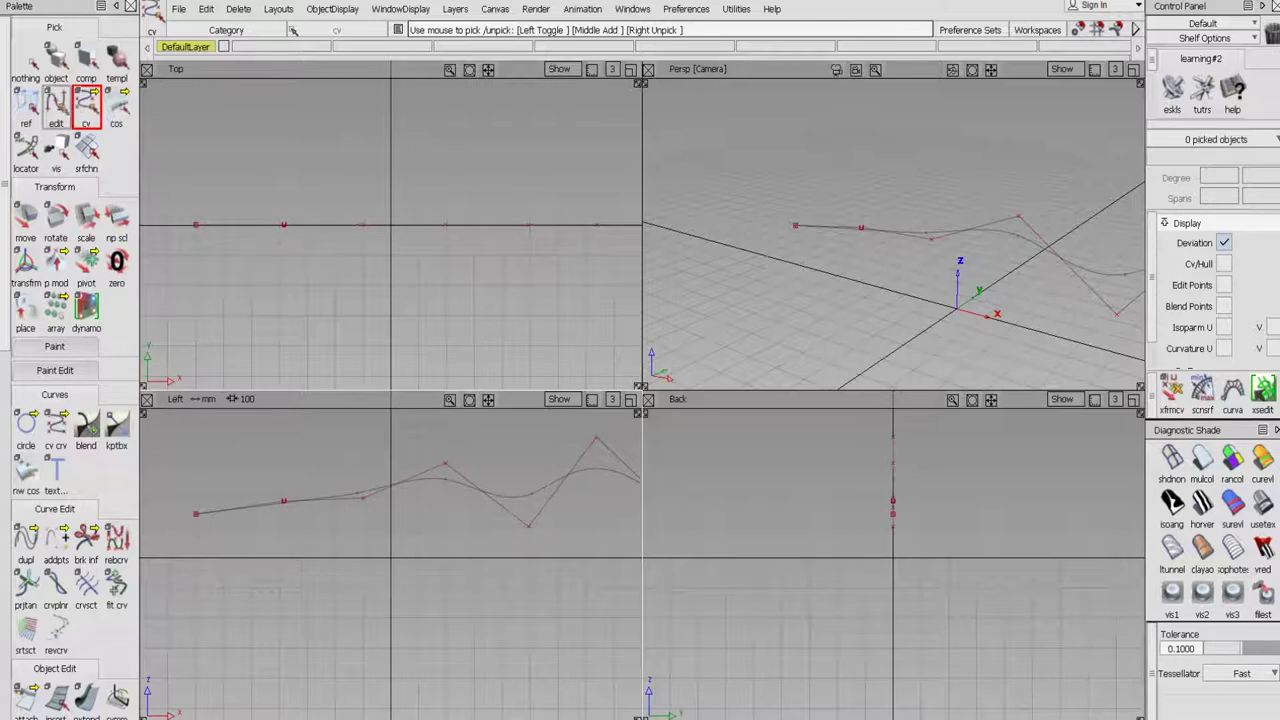
- Move the curve's second edit point slightly downward and its fourth upward in the Left view, and clear the selection
{"action": "left_click", "coordinate": [62, 108]}
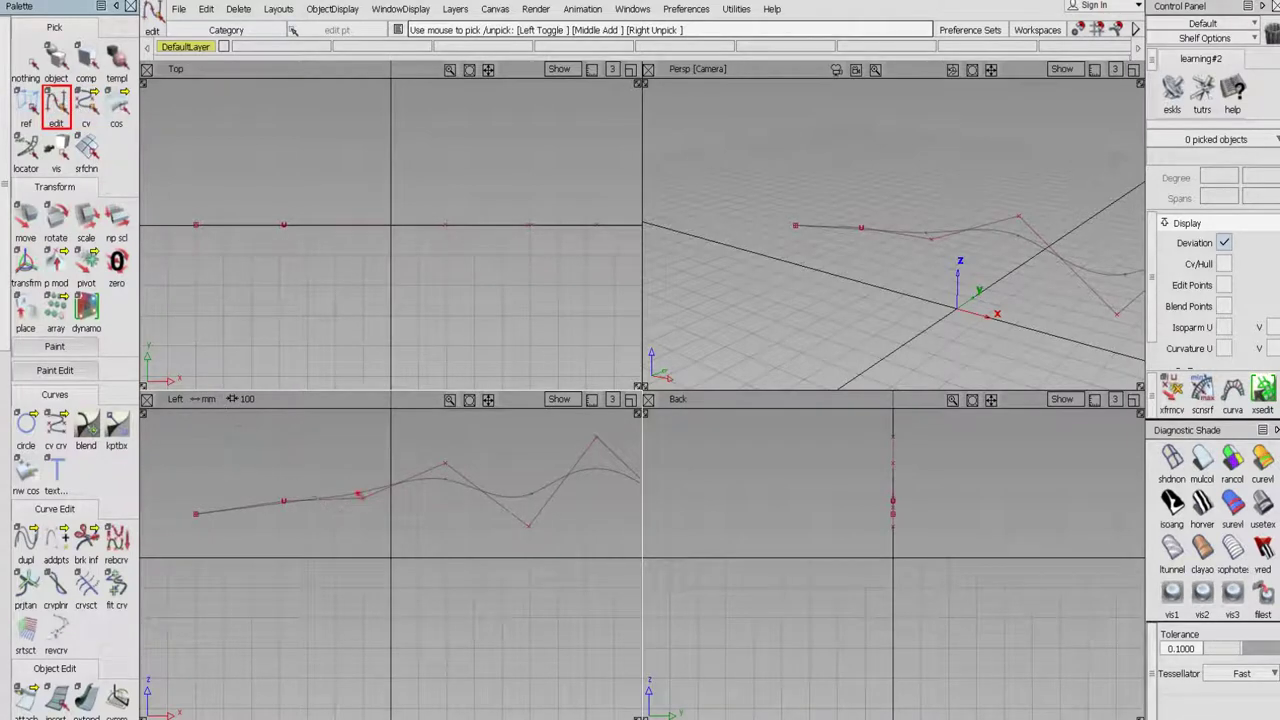
{"action": "left_click", "coordinate": [358, 494]}
{"action": "left_click", "coordinate": [25, 215]}
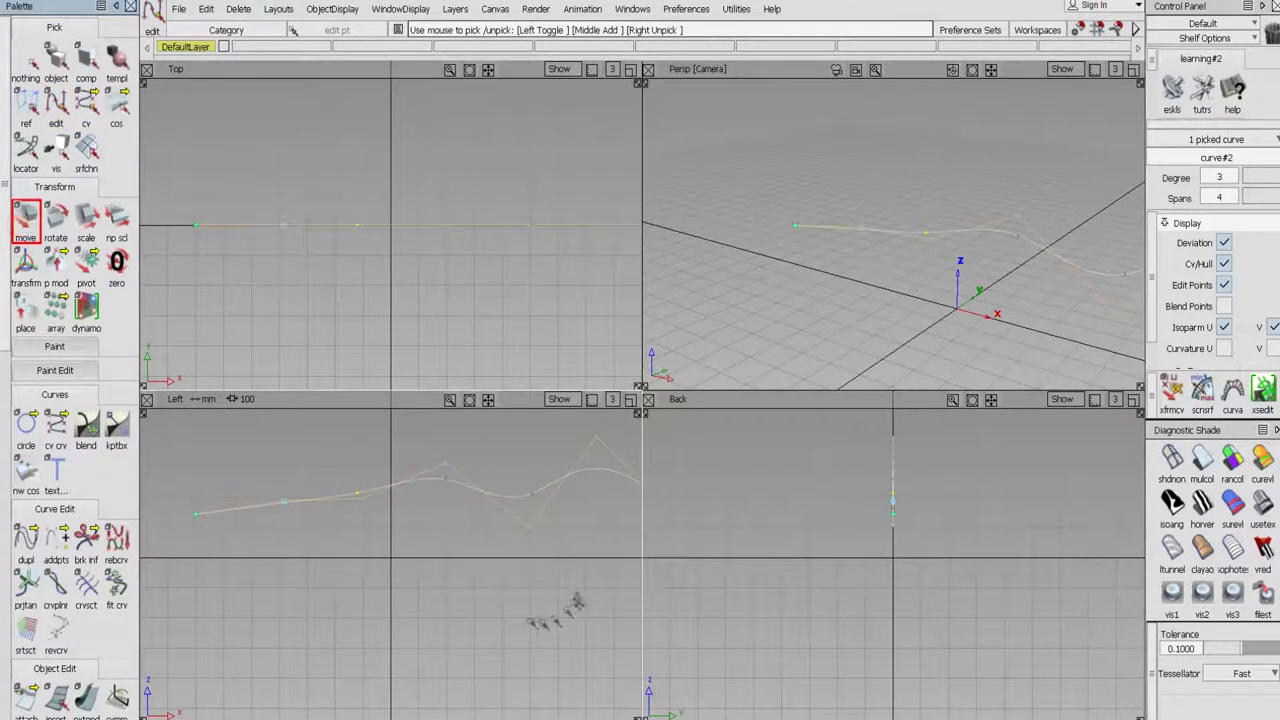
{"action": "left_click_drag", "start_coordinate": [560, 612], "coordinate": [480, 624]}
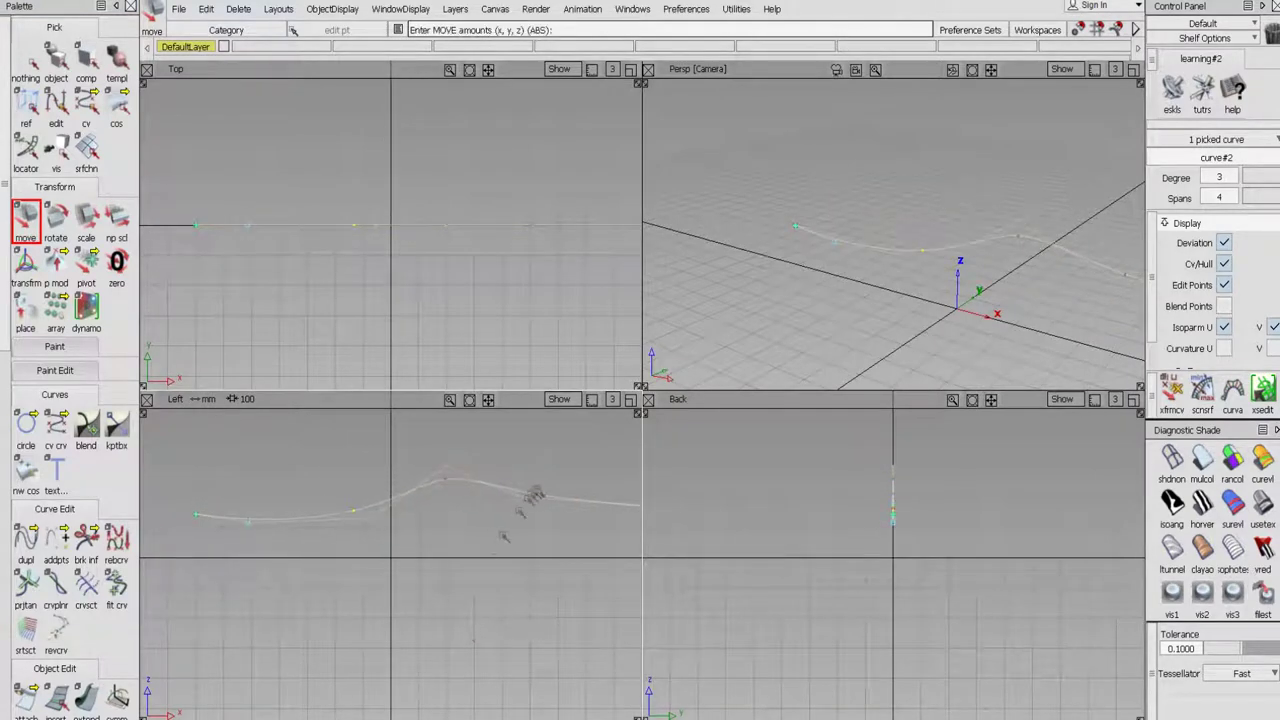
{"action": "left_click_drag", "start_coordinate": [531, 493], "coordinate": [538, 450]}
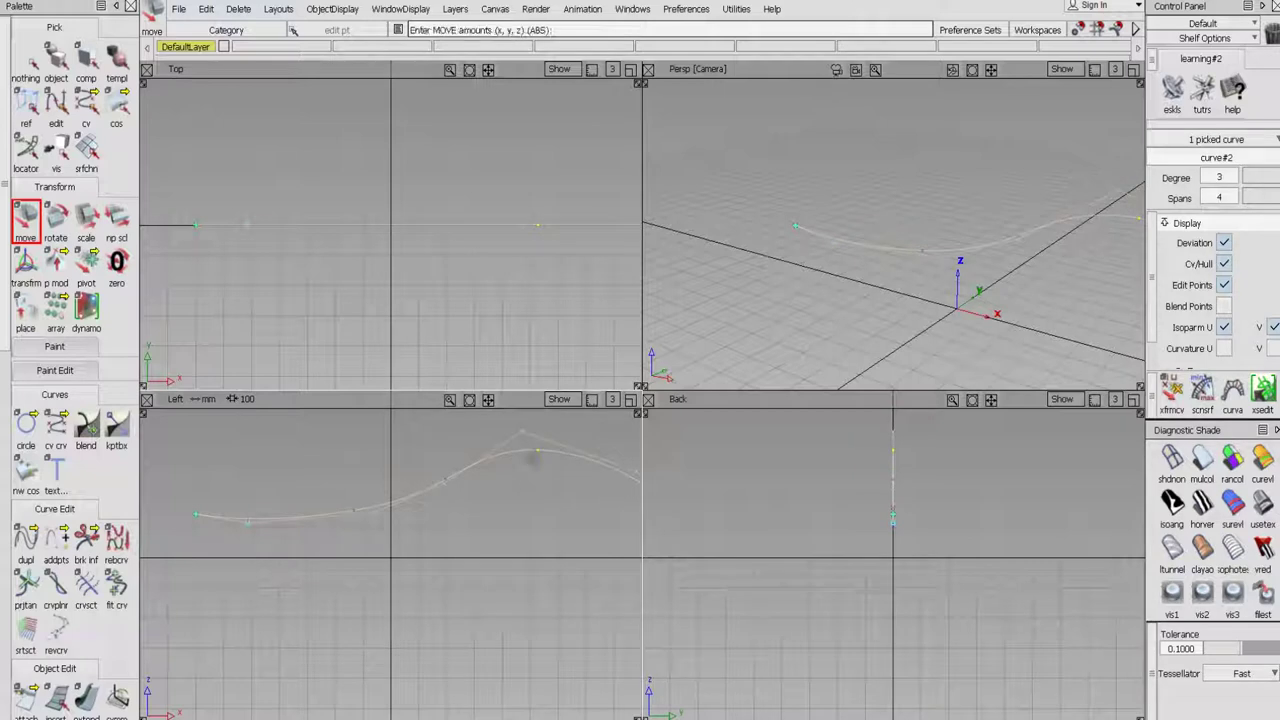
{"action": "left_click", "coordinate": [26, 60]}
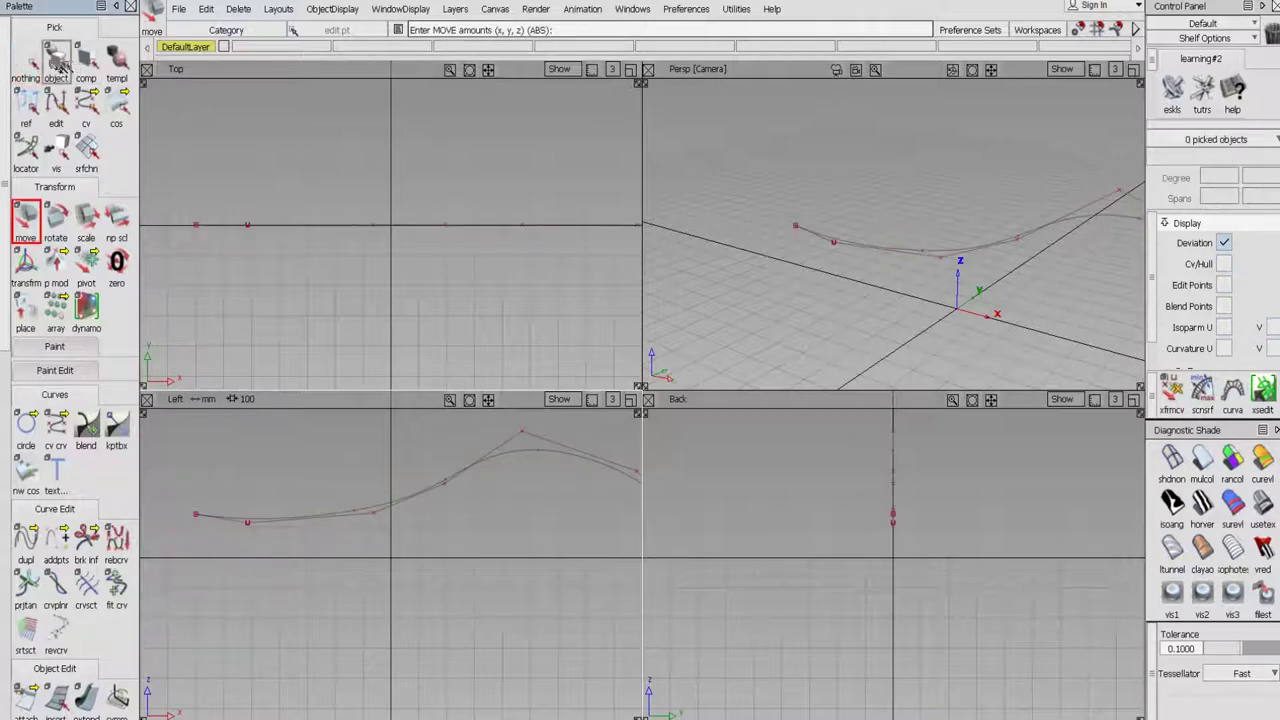
- Pick the whole curve in the Left view, turn off its CV/hull and edit point display, and clear the selection
{"action": "left_click", "coordinate": [56, 62]}
{"action": "left_click_drag", "start_coordinate": [258, 444], "coordinate": [314, 640]}
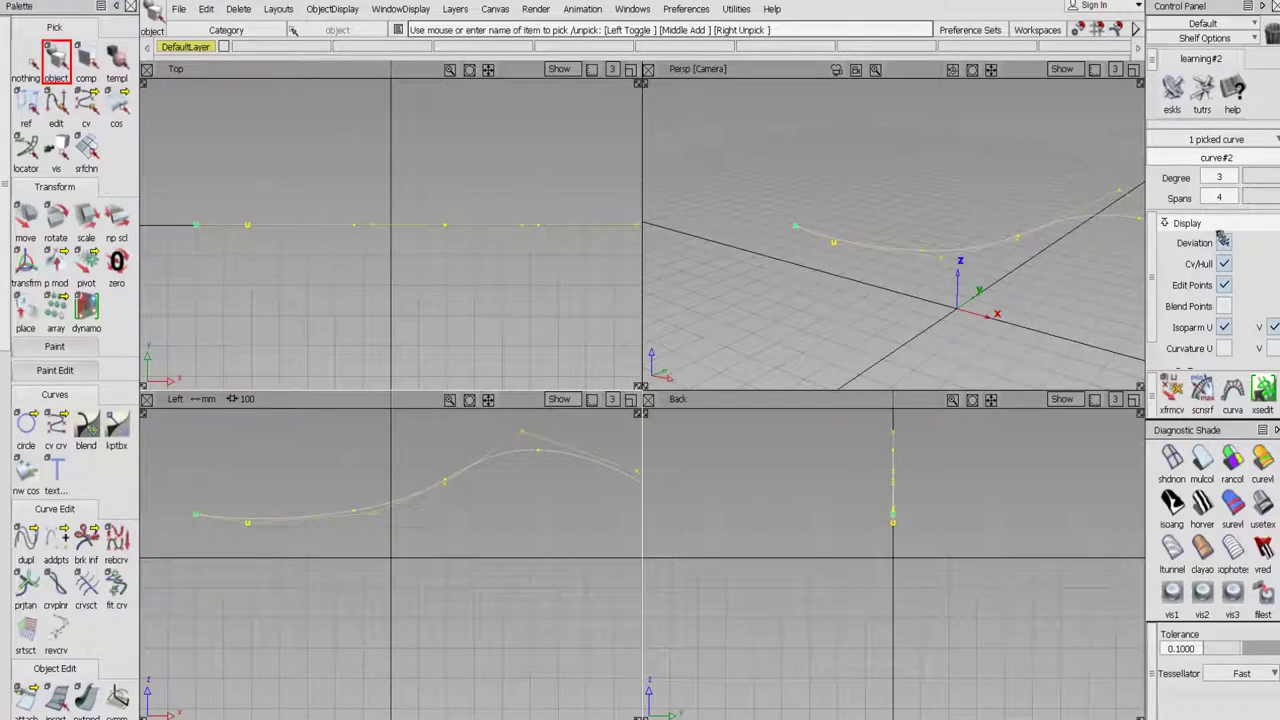
{"action": "left_click", "coordinate": [1226, 263]}
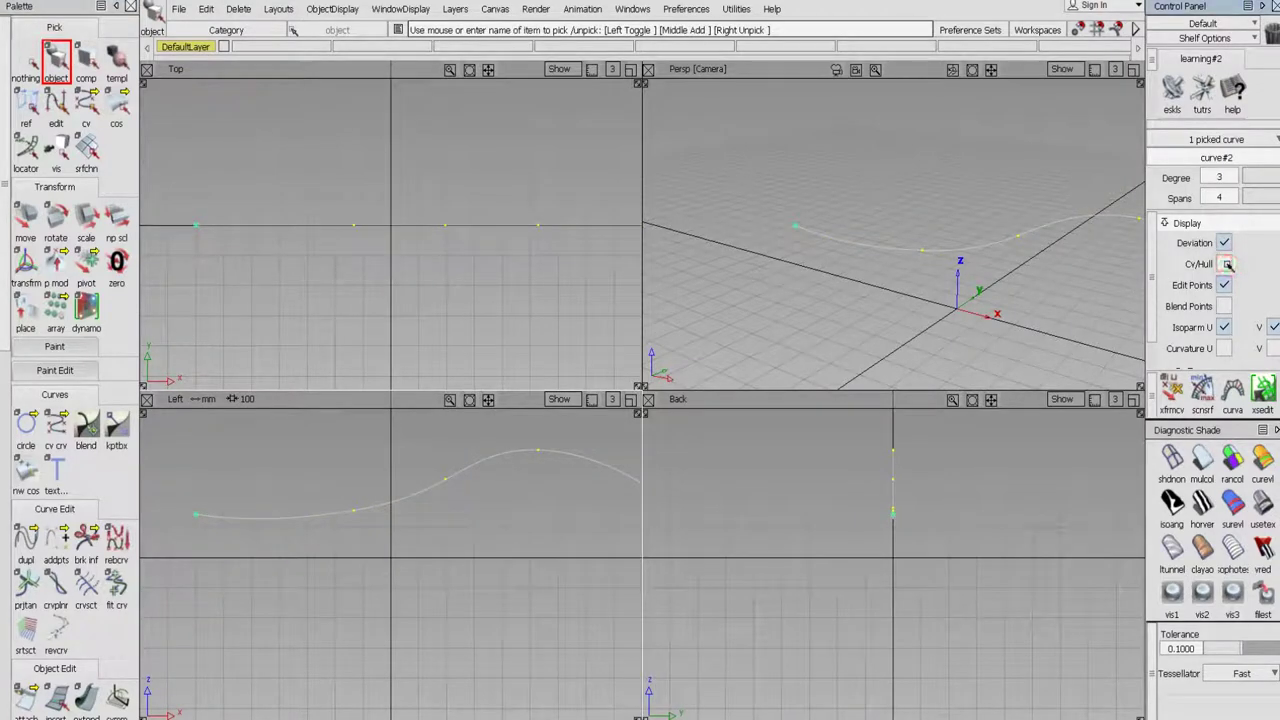
{"action": "left_click", "coordinate": [1226, 263]}
{"action": "left_click", "coordinate": [1225, 263]}
{"action": "left_click", "coordinate": [1225, 263]}
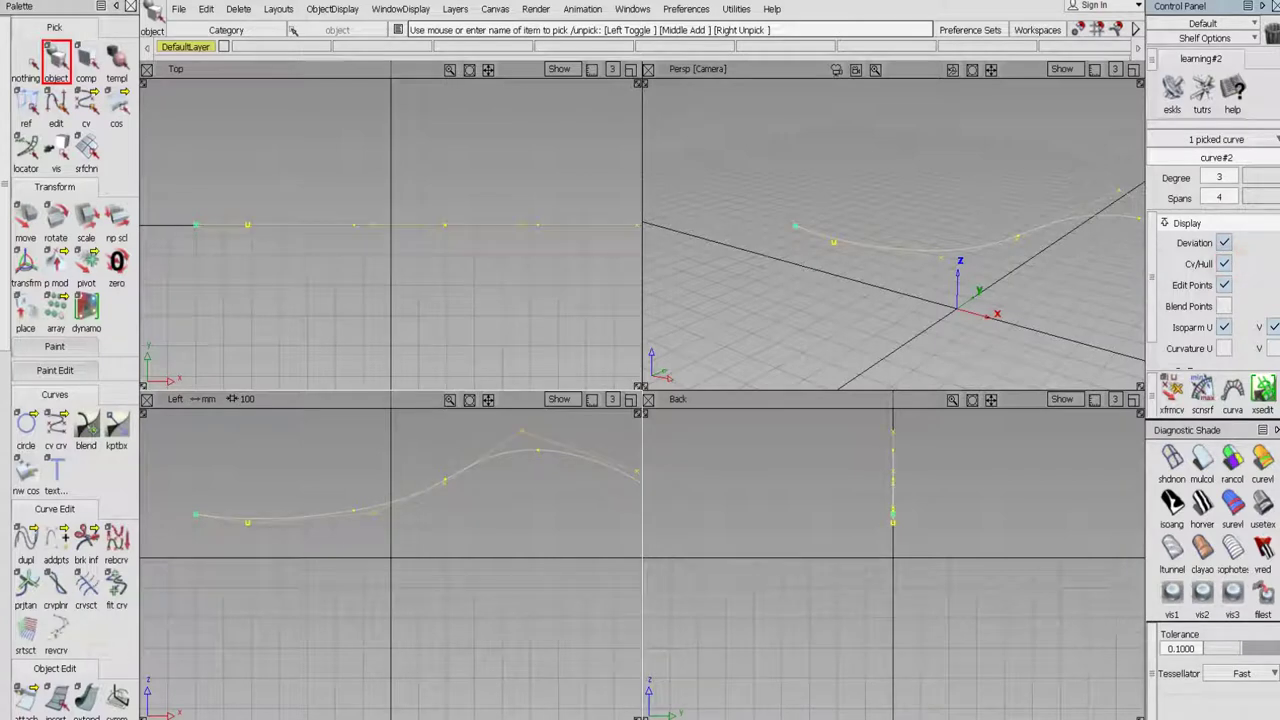
{"action": "left_click", "coordinate": [1225, 263]}
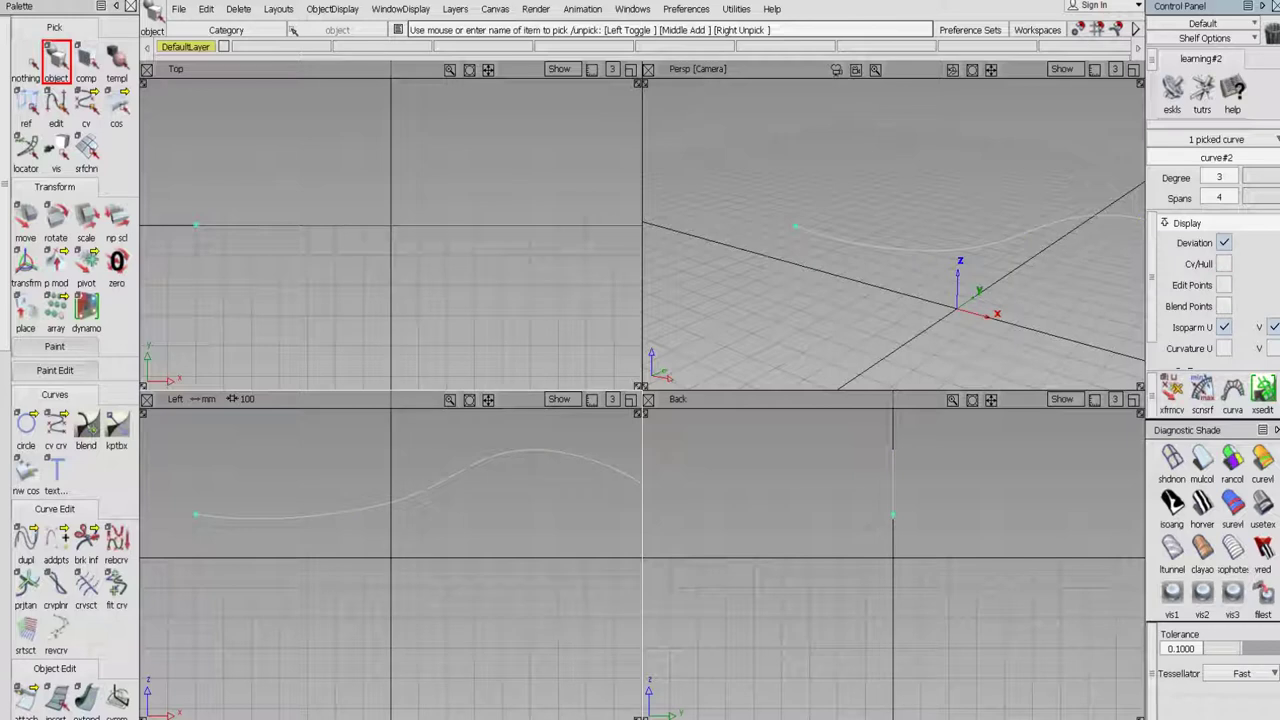
{"action": "left_click", "coordinate": [1224, 284]}
{"action": "left_click", "coordinate": [26, 60]}
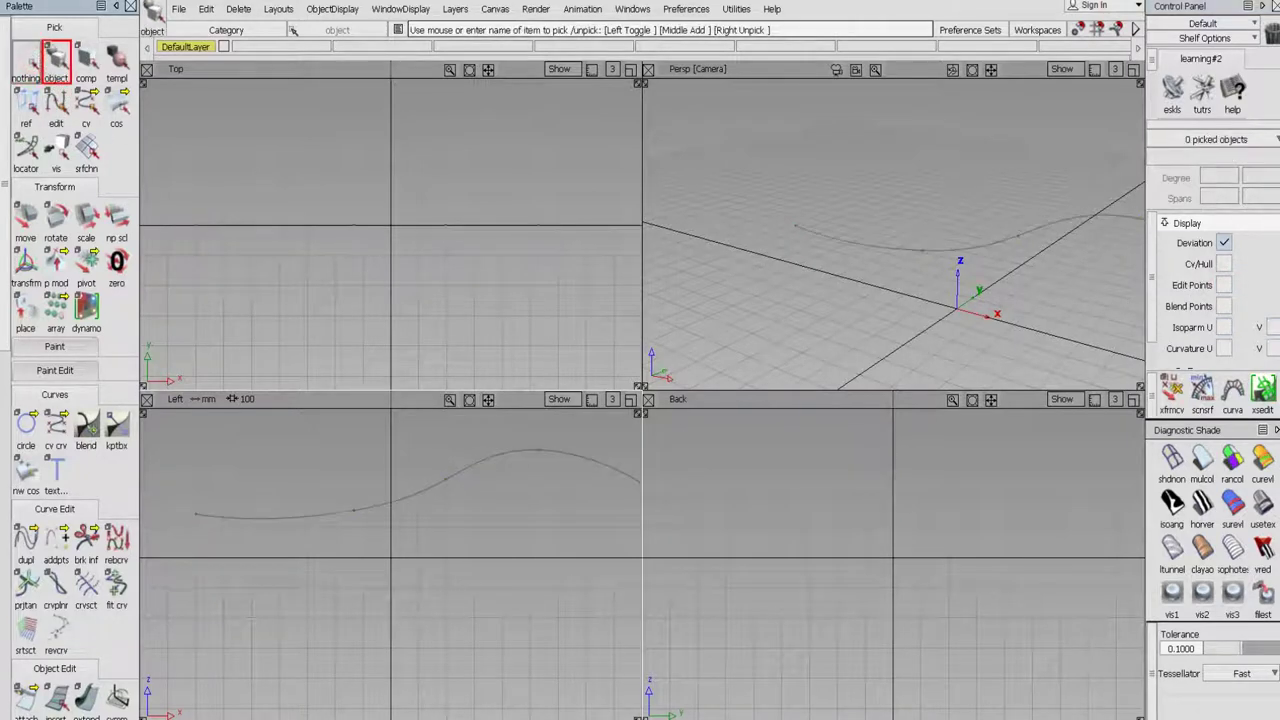
- Place a primitive sphere in the Top view at about X -383, Y -182
{"action": "scroll", "coordinate": [112, 530], "scroll_direction": "down", "scroll_amount": 5}
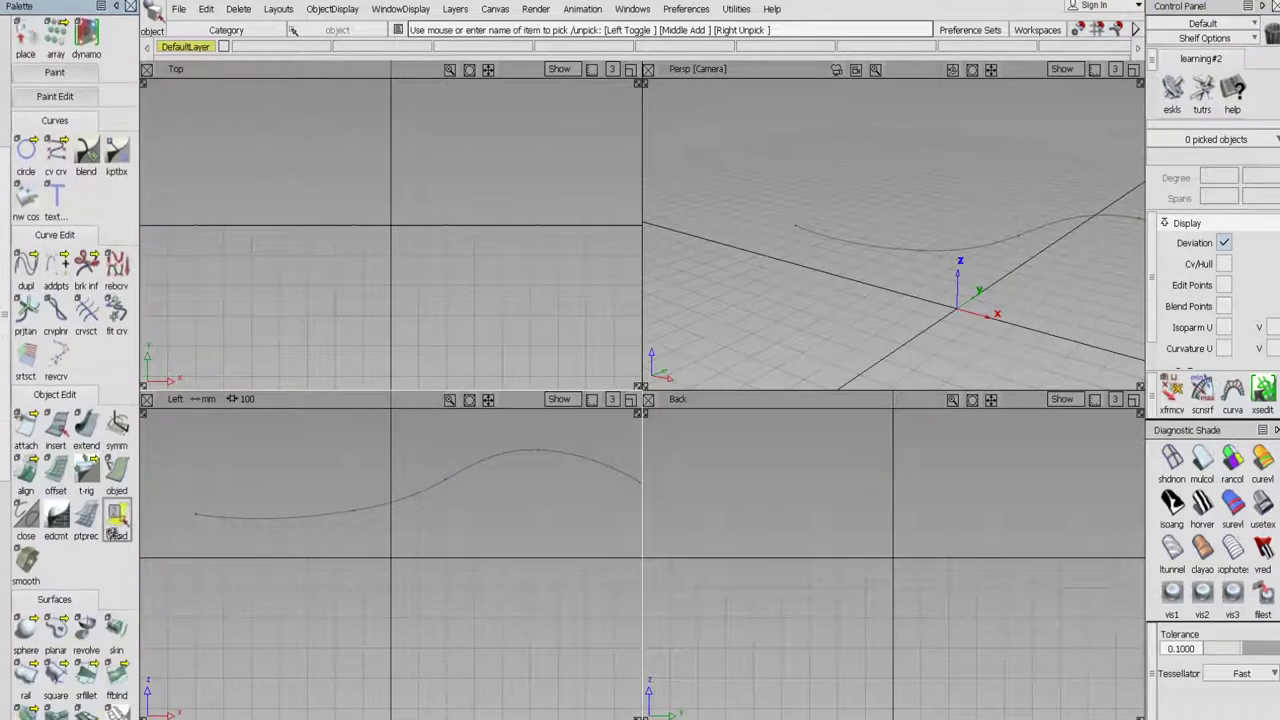
{"action": "scroll", "coordinate": [112, 530], "scroll_direction": "down", "scroll_amount": 1}
{"action": "left_click", "coordinate": [26, 558]}
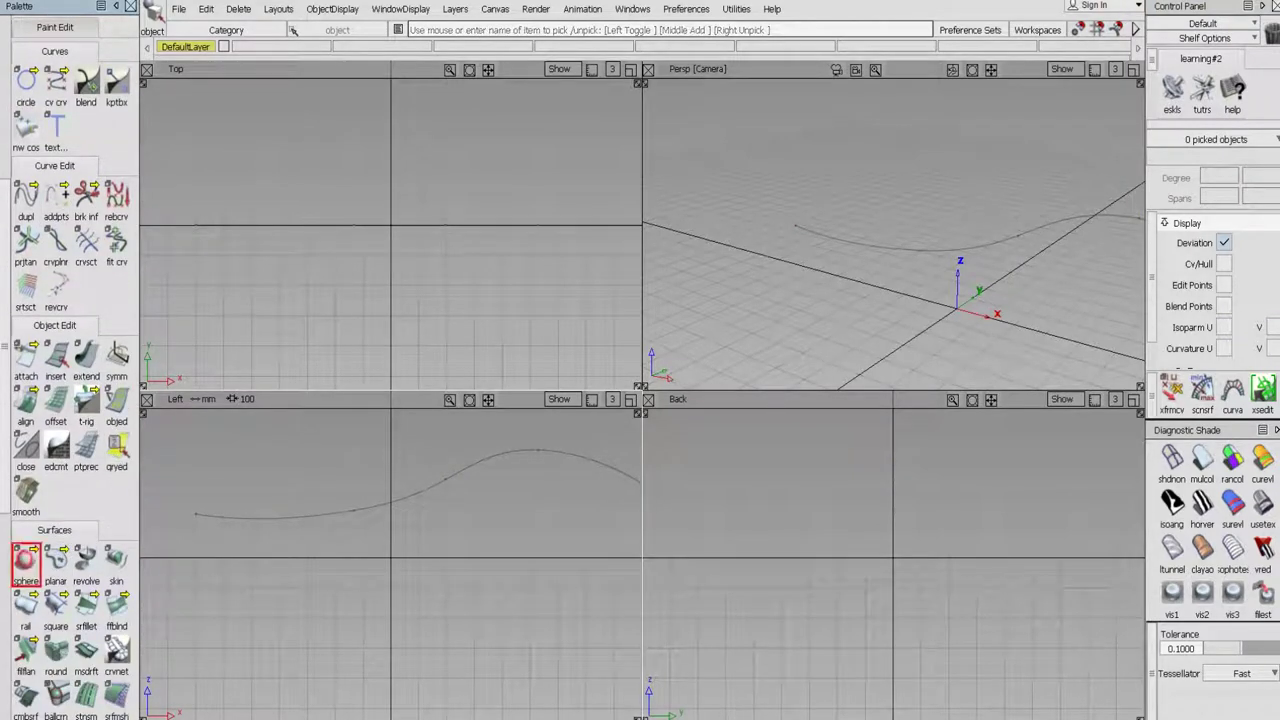
{"action": "left_click_drag", "start_coordinate": [26, 558], "coordinate": [58, 562]}
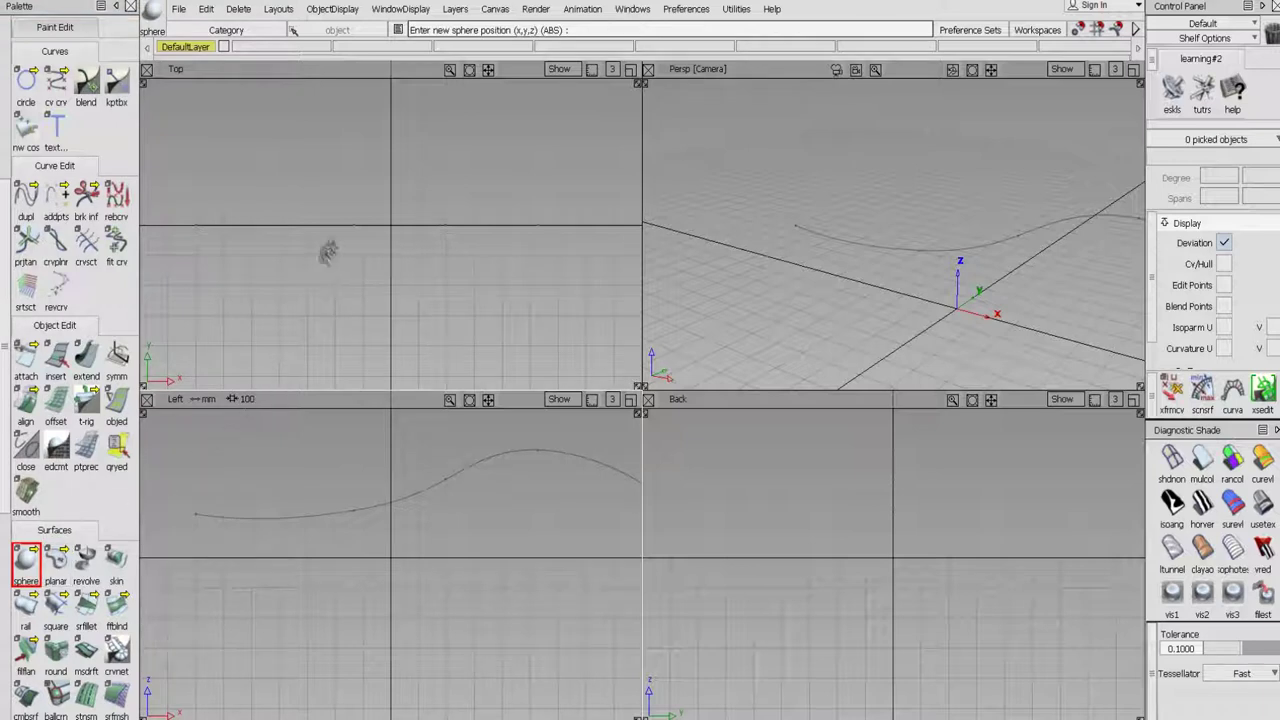
{"action": "left_click", "coordinate": [351, 183]}
{"action": "left_click_drag", "start_coordinate": [352, 184], "coordinate": [286, 282]}
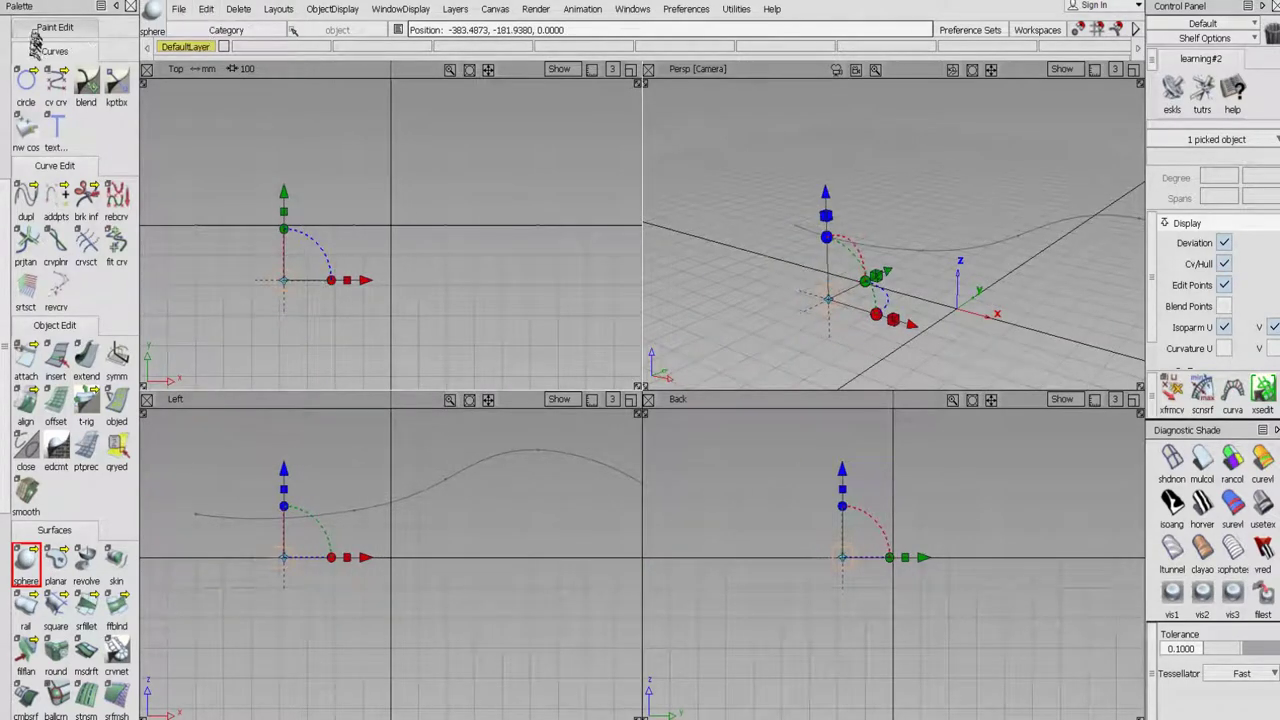
- Pick the sphere with a selection box in the Top view and delete it
{"action": "scroll", "coordinate": [50, 60], "scroll_direction": "up", "scroll_amount": 5}
{"action": "left_click", "coordinate": [55, 65]}
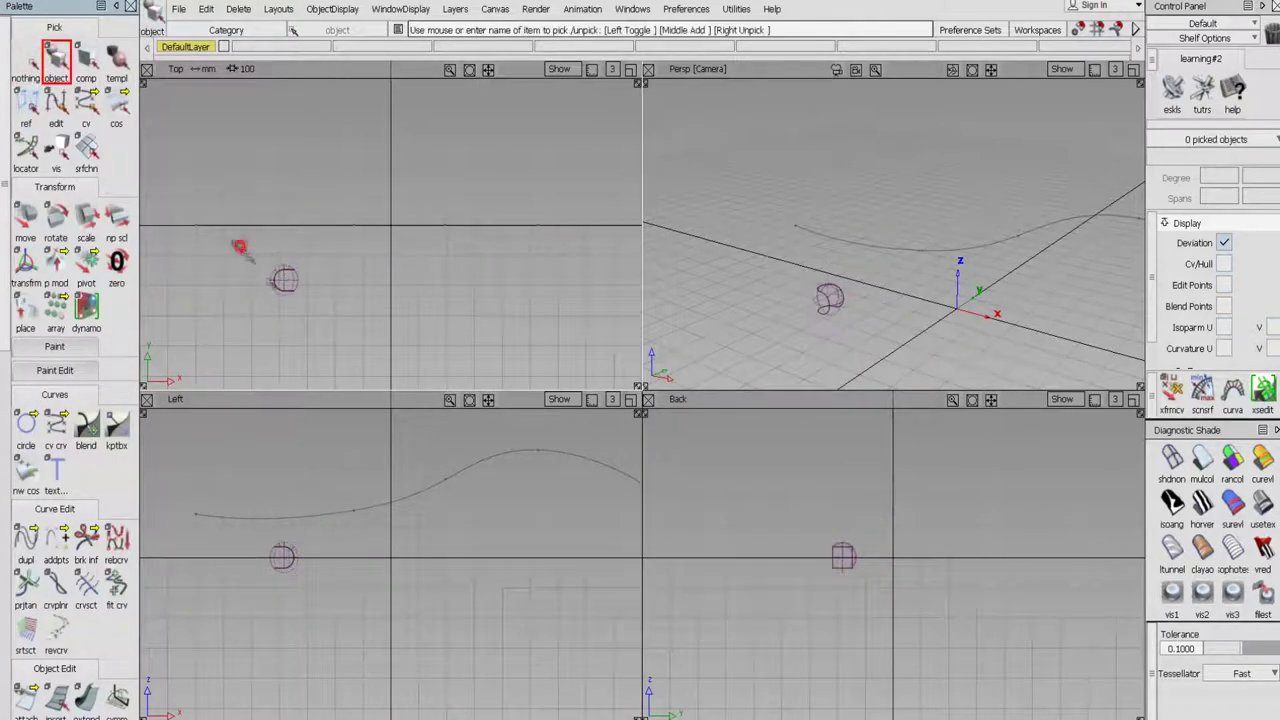
{"action": "left_click_drag", "start_coordinate": [235, 240], "coordinate": [336, 352]}
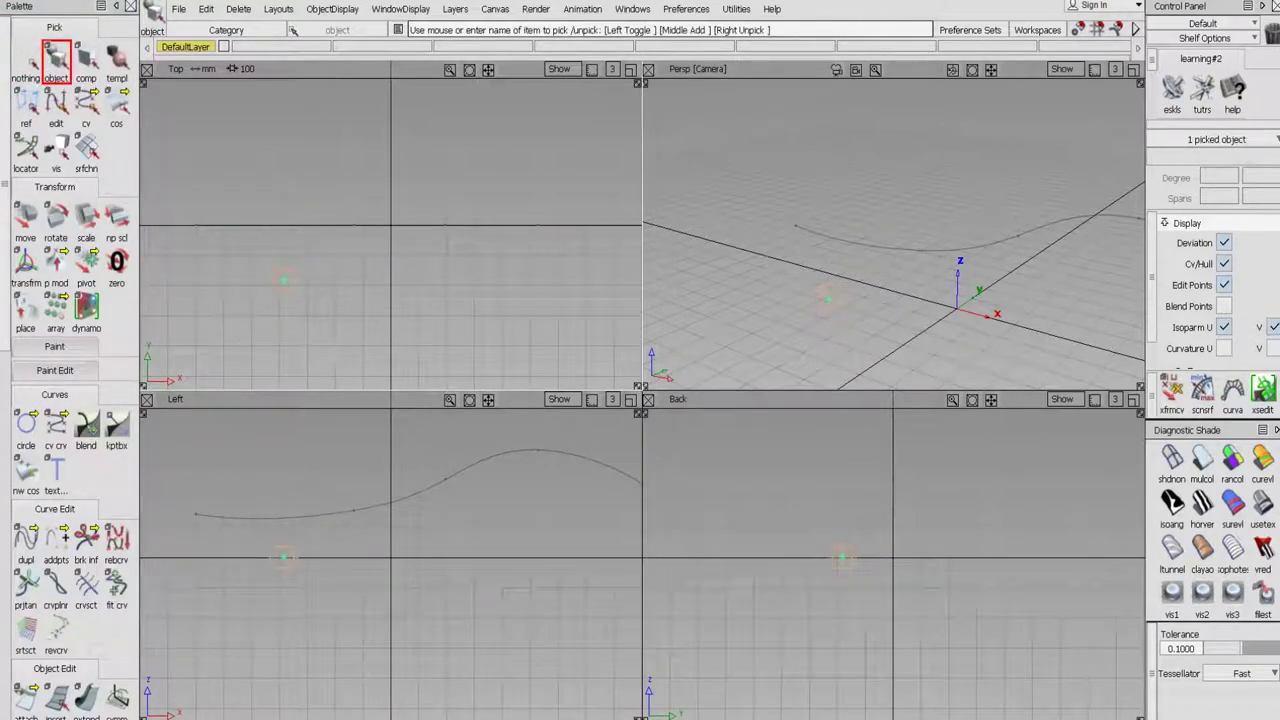
{"action": "left_click", "coordinate": [238, 10]}
{"action": "left_click", "coordinate": [255, 32]}
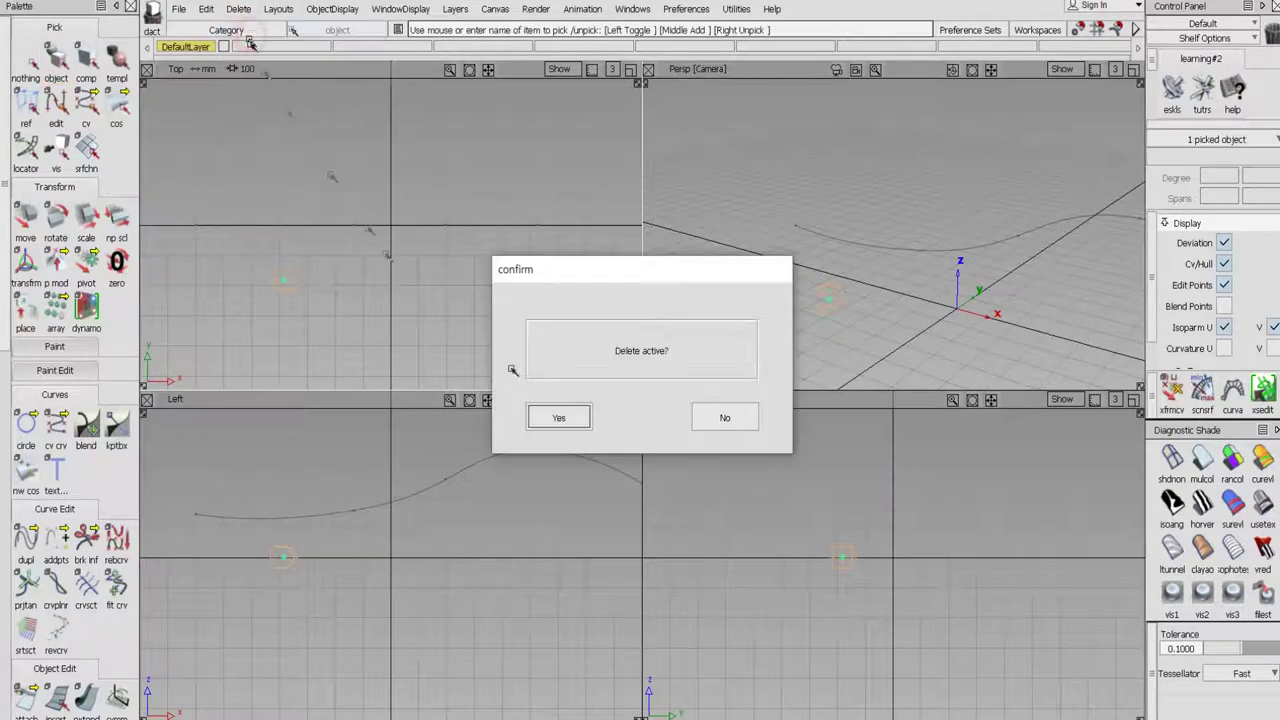
{"action": "left_click", "coordinate": [555, 416]}
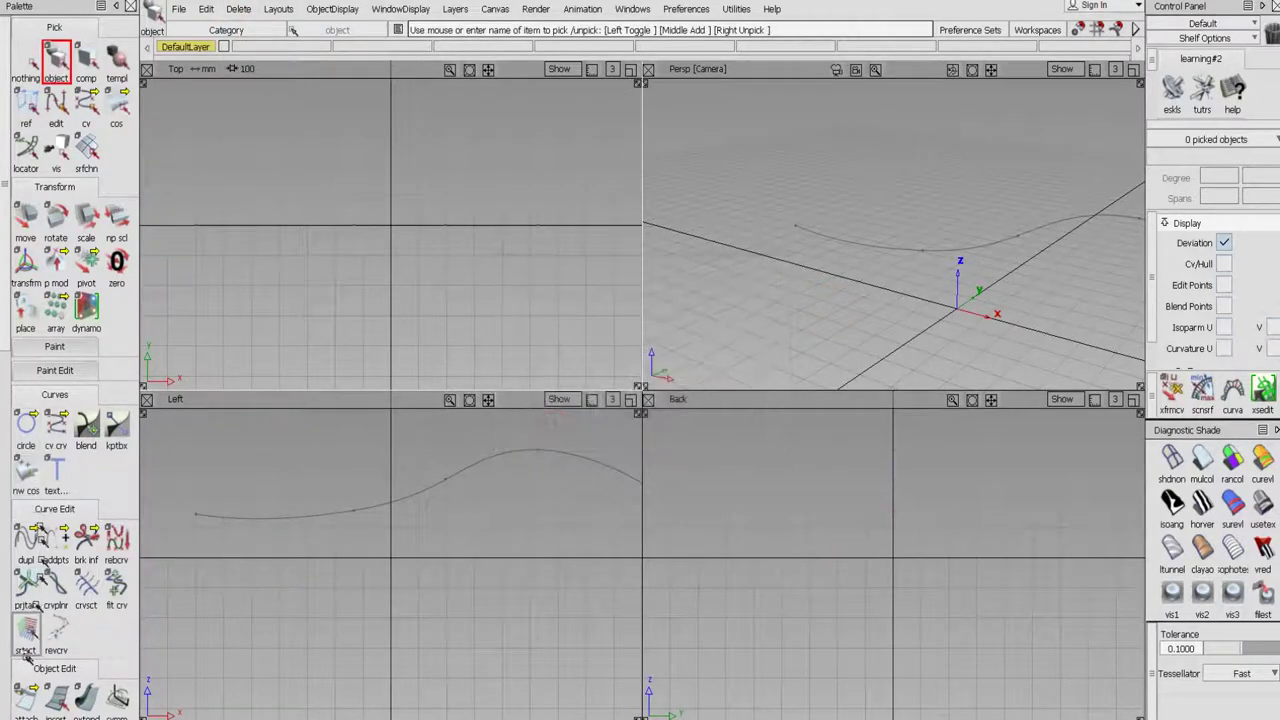
- Set the sphere type to Surface and place a sphere in the Top view at about X -159, Y 165
{"action": "scroll", "coordinate": [55, 582], "scroll_direction": "down", "scroll_amount": 5}
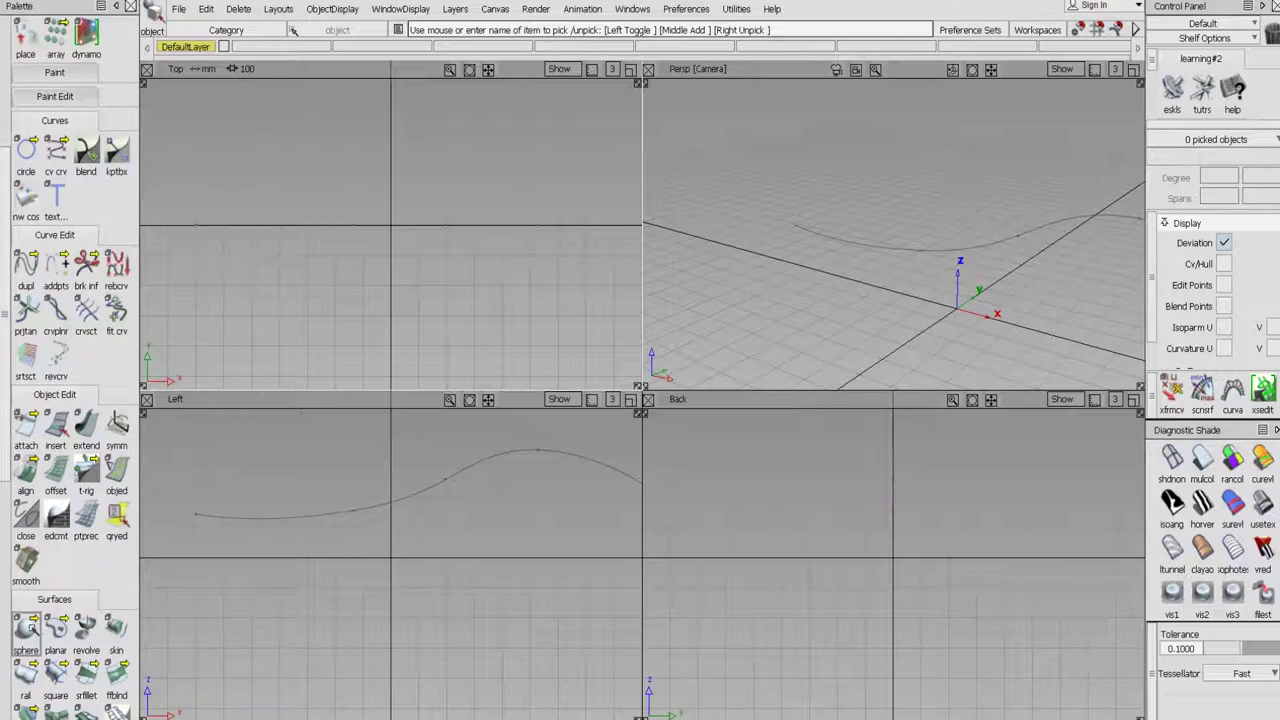
{"action": "double_click", "coordinate": [26, 628]}
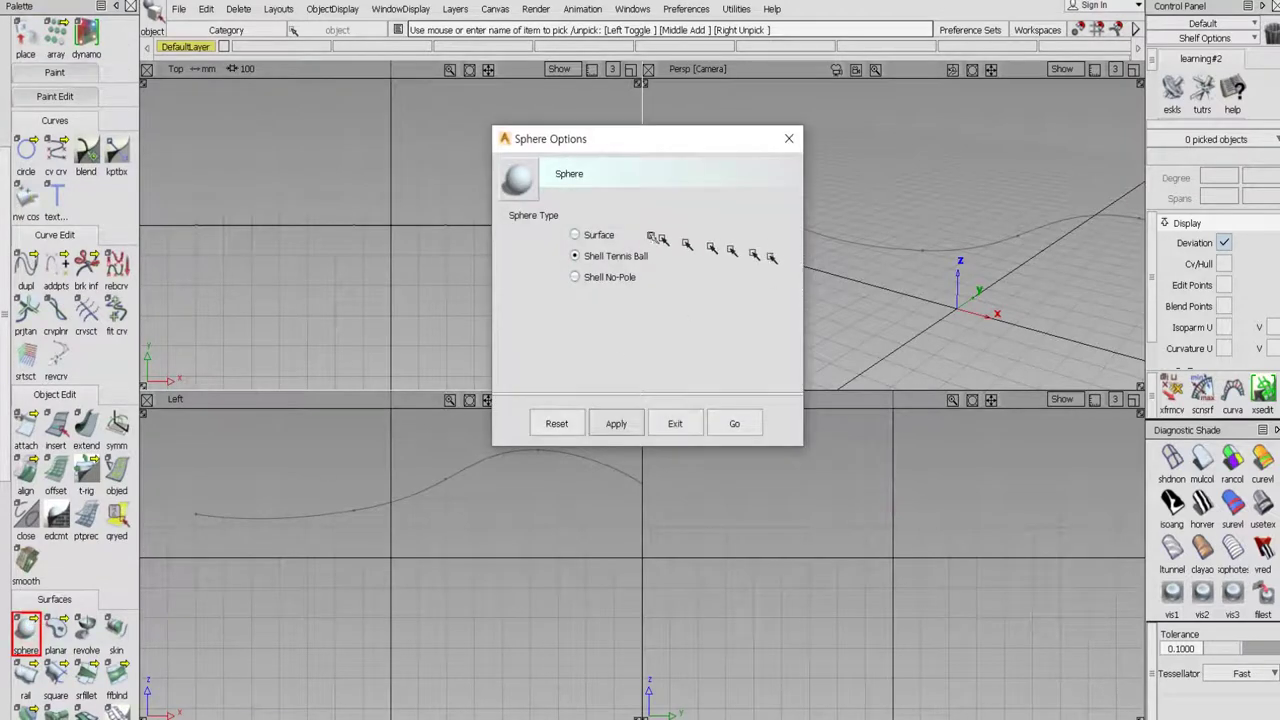
{"action": "left_click", "coordinate": [604, 234]}
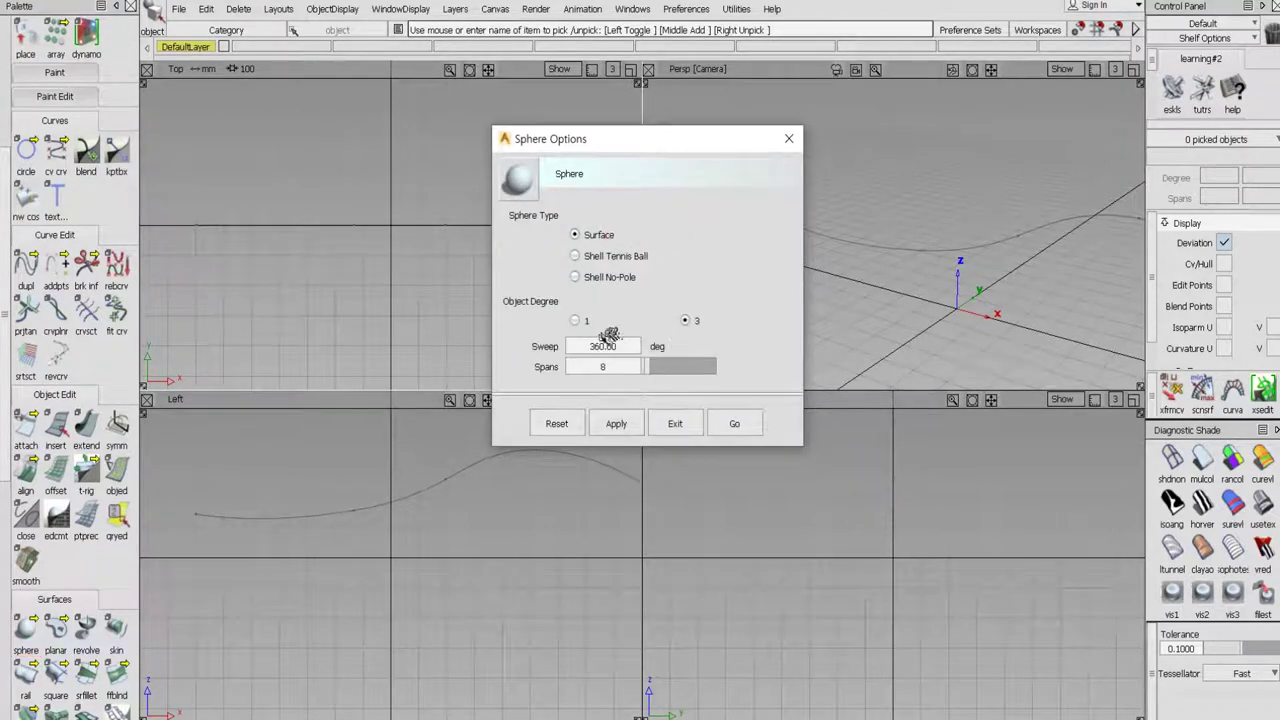
{"action": "left_click", "coordinate": [741, 424]}
{"action": "left_click_drag", "start_coordinate": [257, 177], "coordinate": [349, 178]}
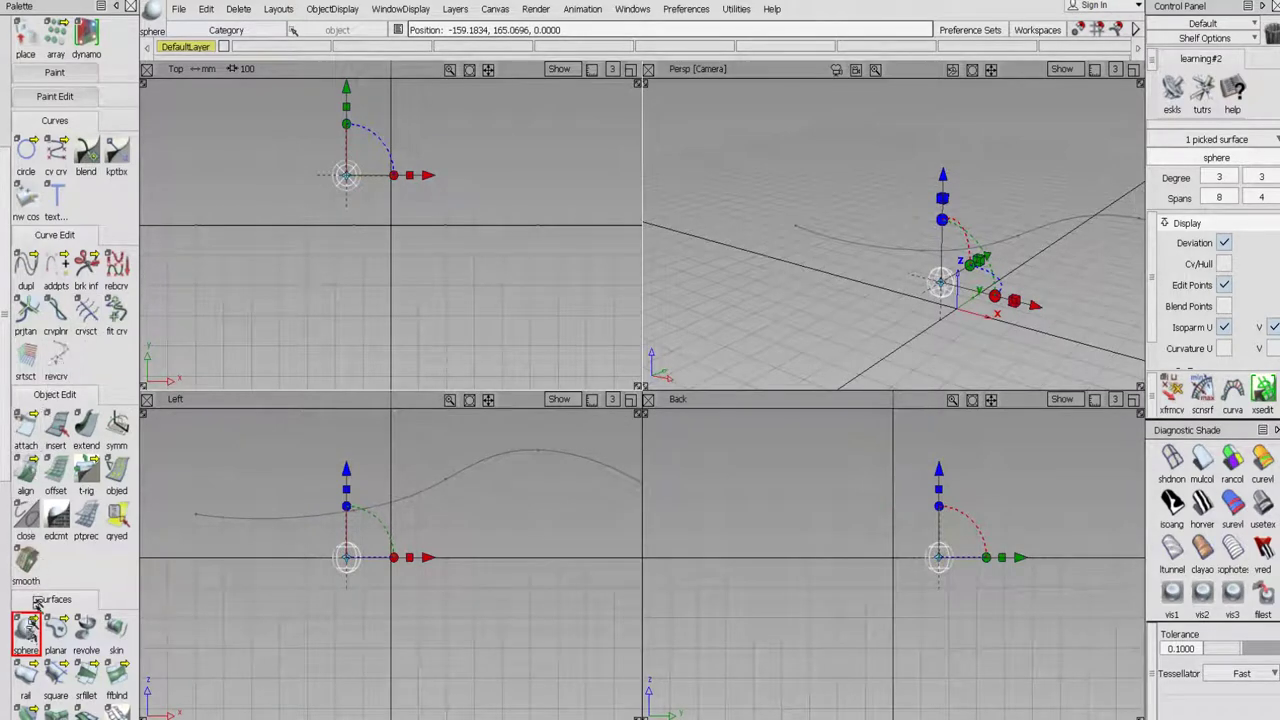
- Place a torus at about X 157, Y 158 and a cylinder between it and the sphere at about X -2, Y 155
{"action": "left_click_drag", "start_coordinate": [27, 625], "coordinate": [86, 630]}
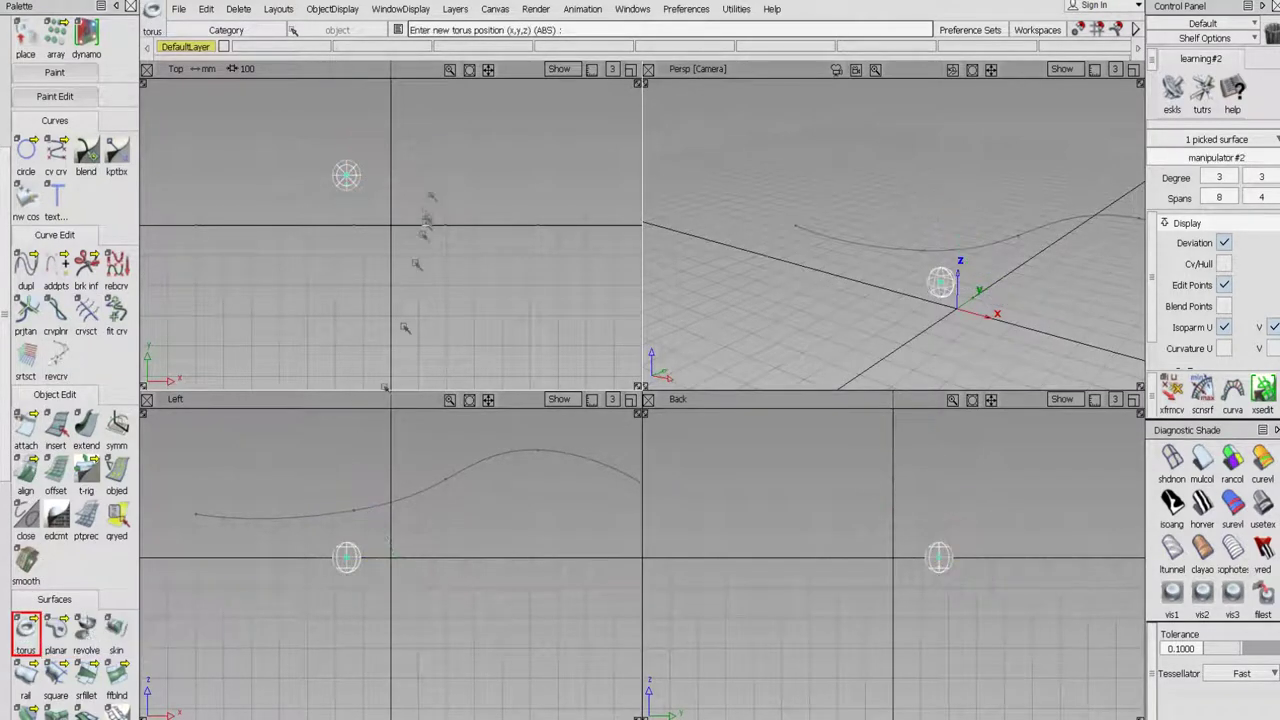
{"action": "left_click", "coordinate": [434, 177]}
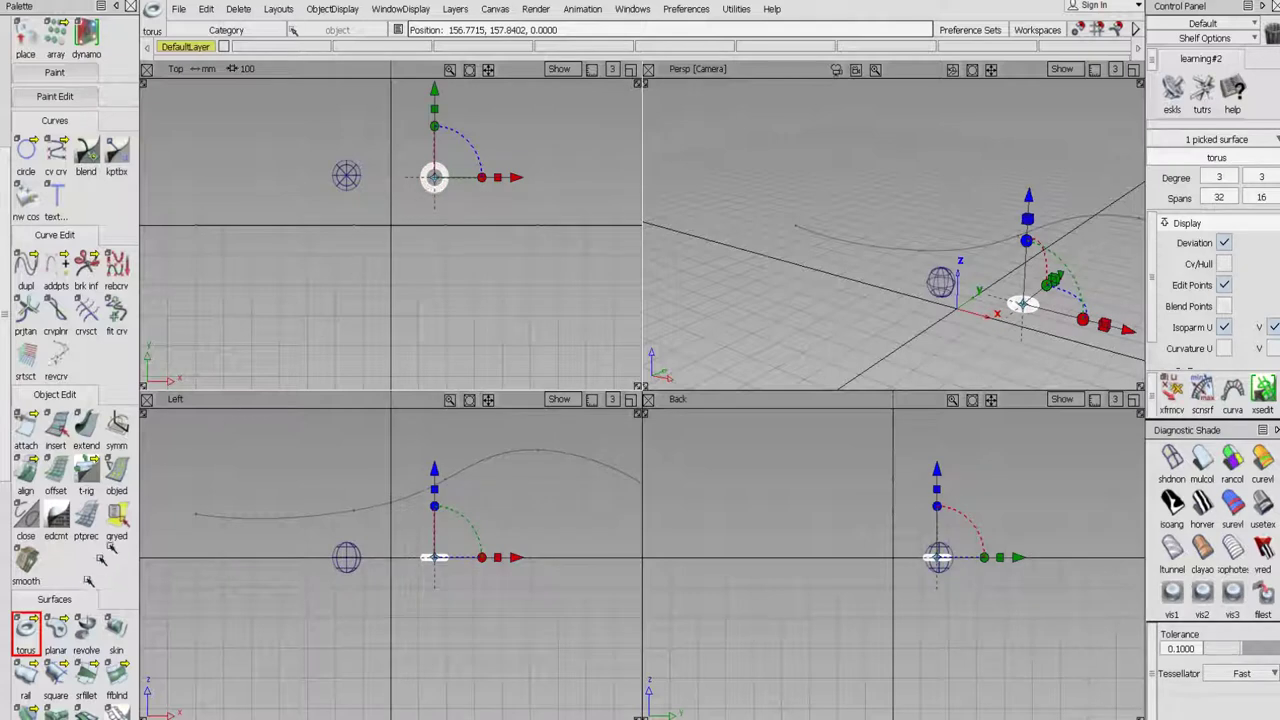
{"action": "left_click_drag", "start_coordinate": [30, 630], "coordinate": [116, 630]}
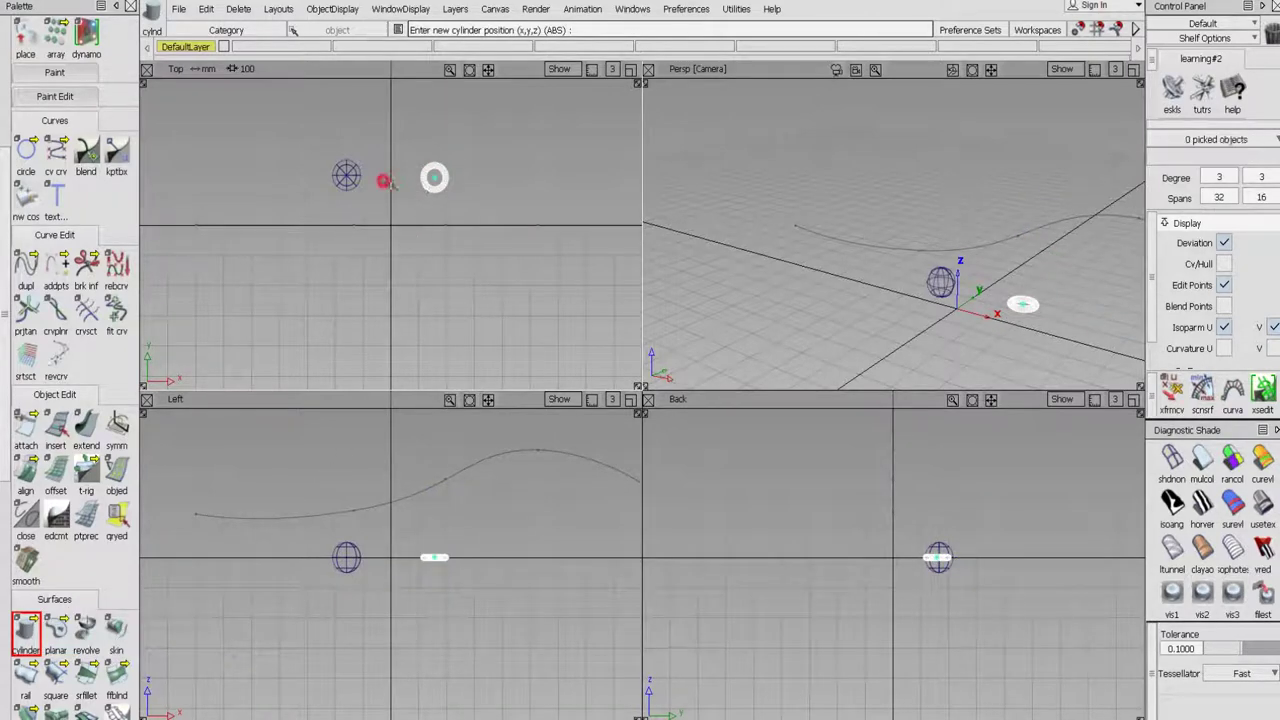
{"action": "left_click_drag", "start_coordinate": [384, 181], "coordinate": [390, 178]}
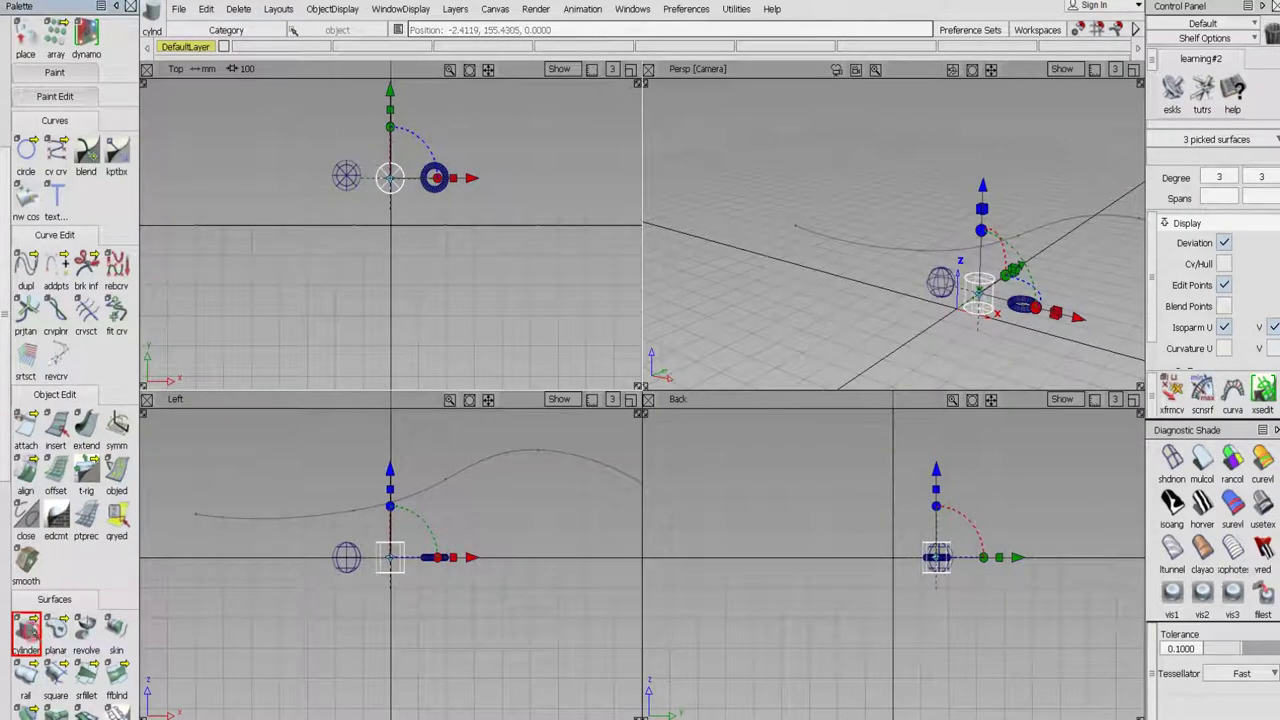
- Place a cone below the sphere and a cube below the cylinder at about X 2, Y -86 in the Top view
{"action": "left_click_drag", "start_coordinate": [26, 630], "coordinate": [146, 632]}
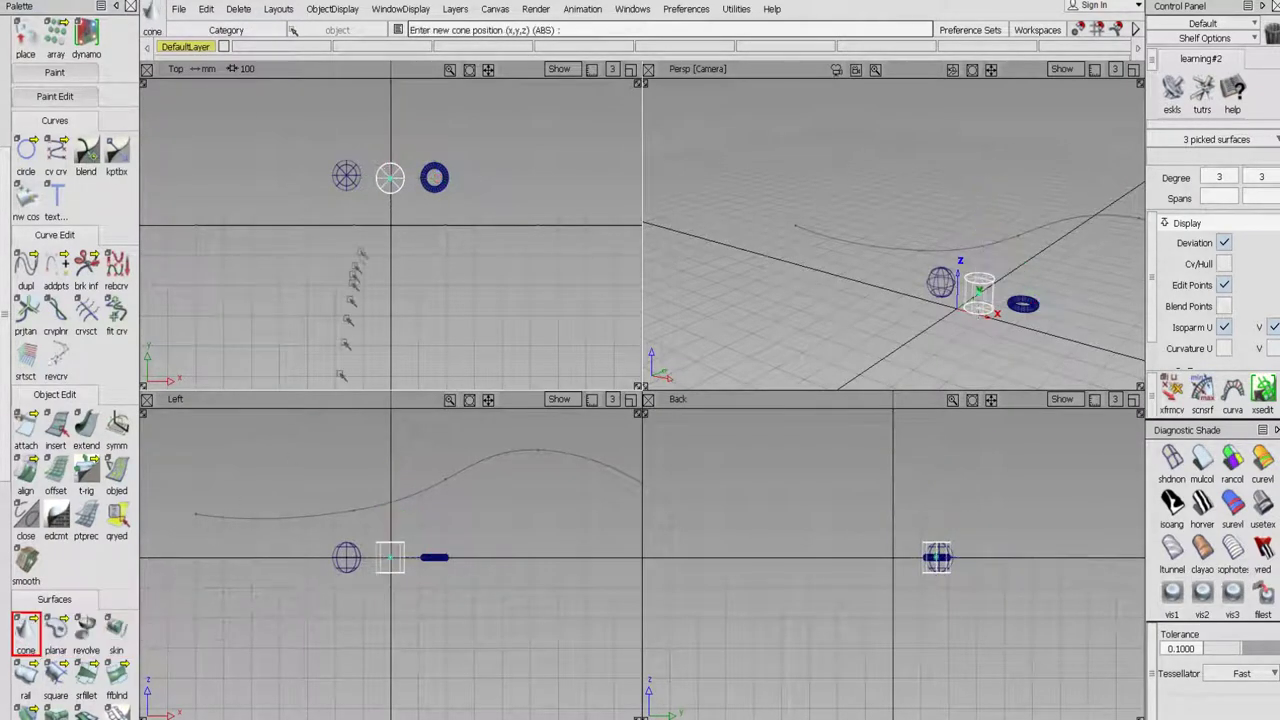
{"action": "left_click", "coordinate": [347, 249]}
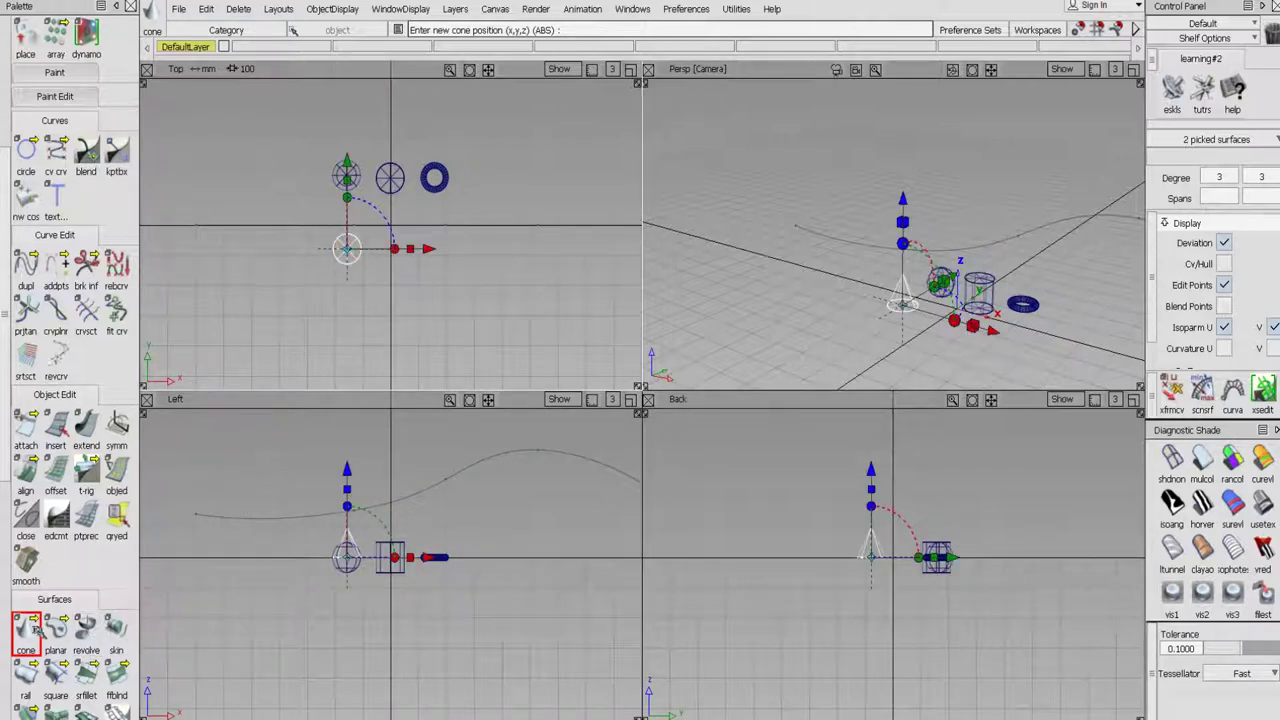
{"action": "left_click_drag", "start_coordinate": [36, 628], "coordinate": [175, 632]}
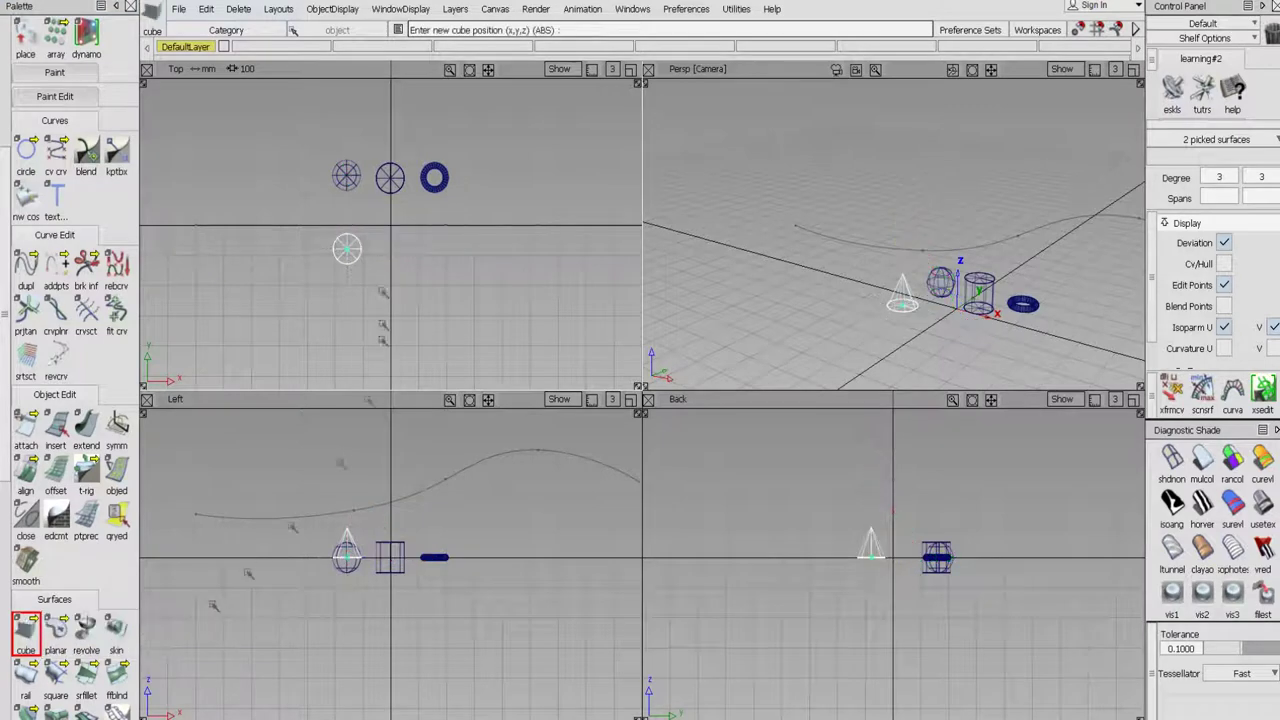
{"action": "left_click_drag", "start_coordinate": [388, 241], "coordinate": [392, 253]}
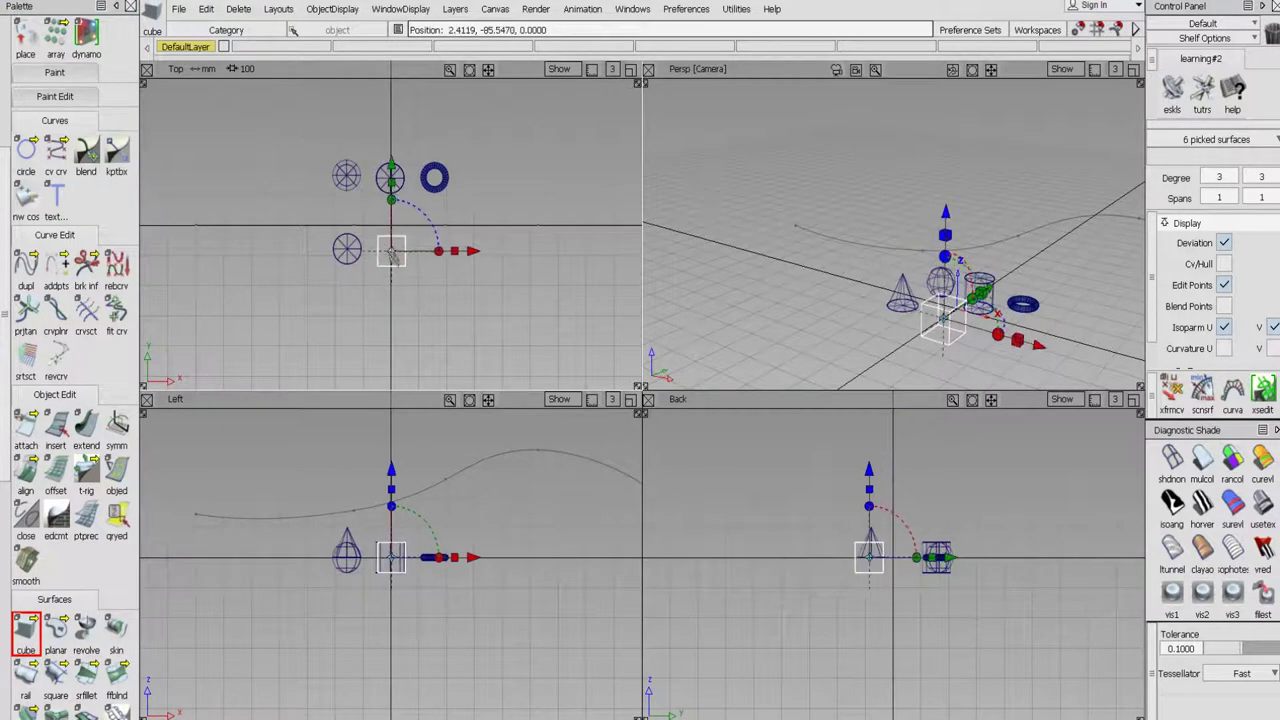
- Place a plane beside the cube at about X 205, Y -81 in the Top view and maximize the Persp view
{"action": "left_click_drag", "start_coordinate": [28, 634], "coordinate": [205, 640]}
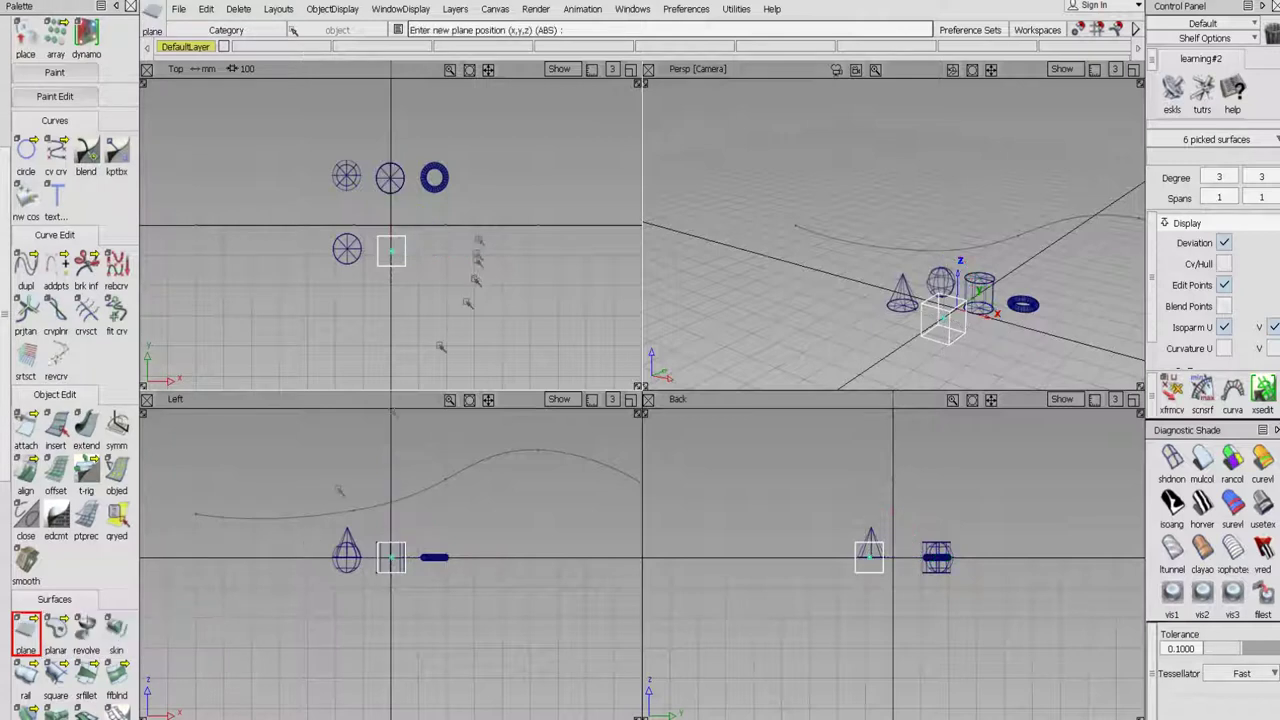
{"action": "left_click", "coordinate": [447, 249]}
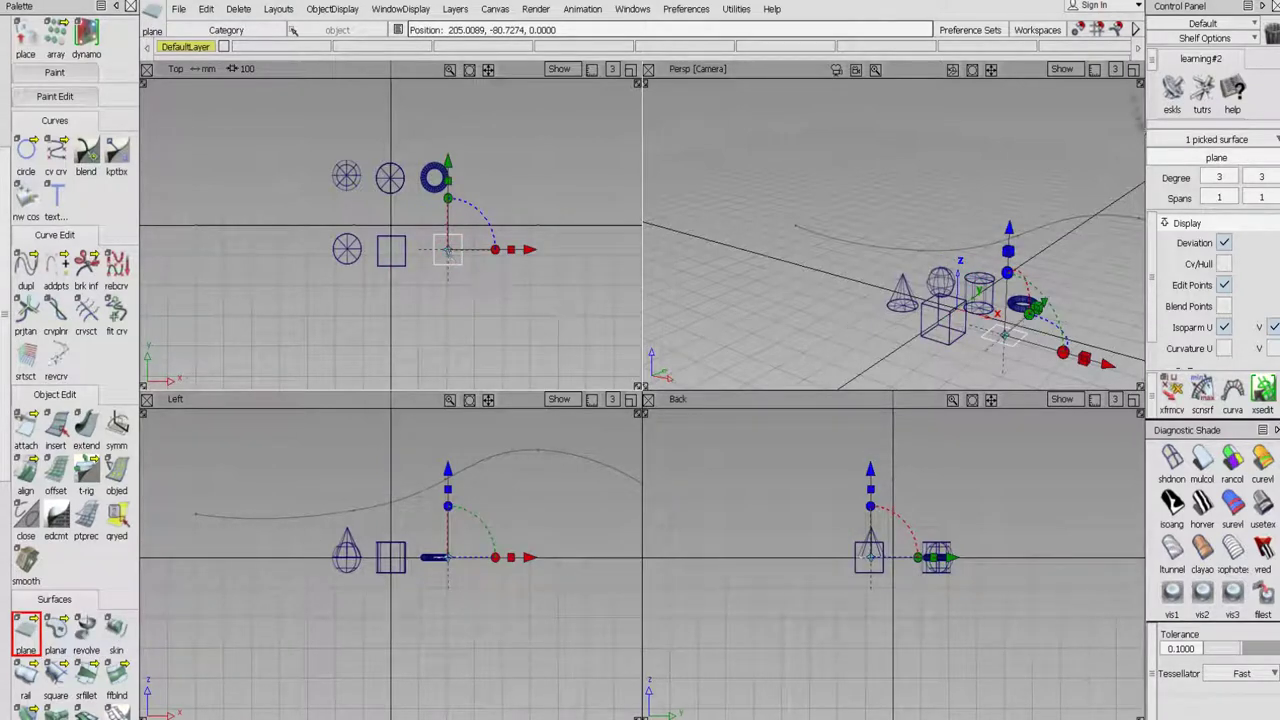
{"action": "left_click", "coordinate": [1133, 69]}
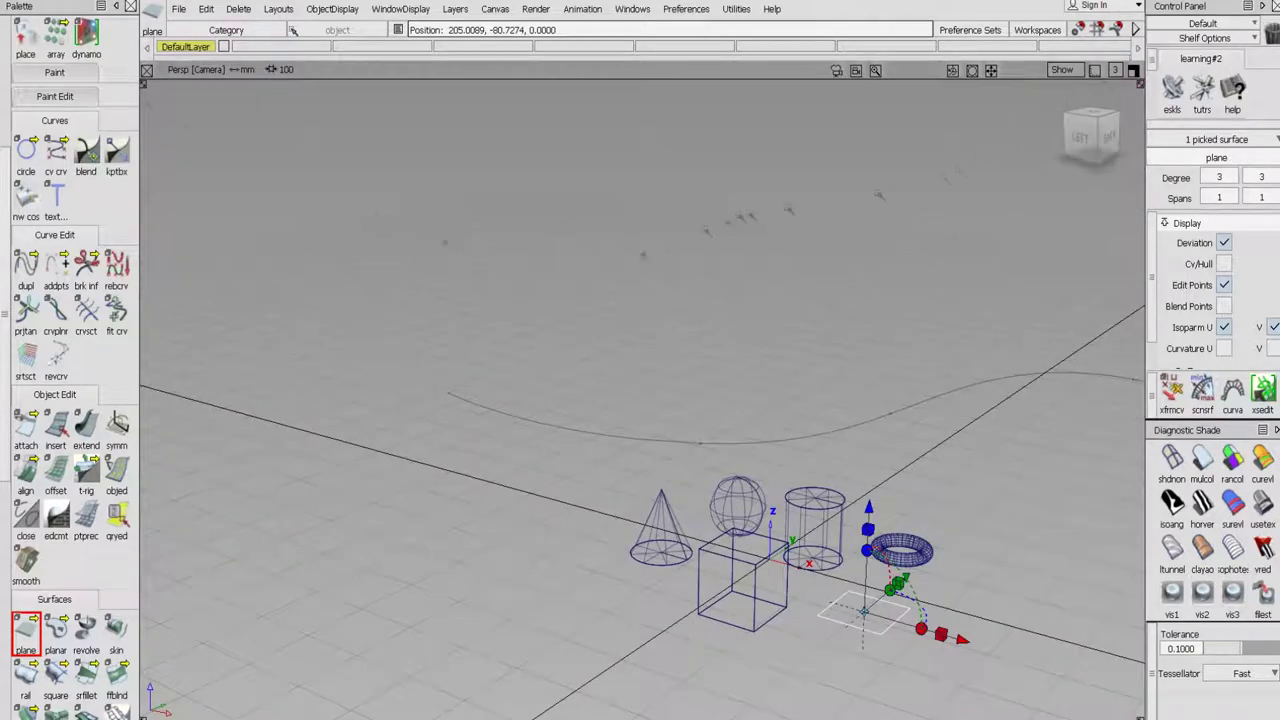
- Pick all six primitives in the Persp view with a selection box and frame them with Look At
{"action": "scroll", "coordinate": [5, 54], "scroll_direction": "up", "scroll_amount": 5}
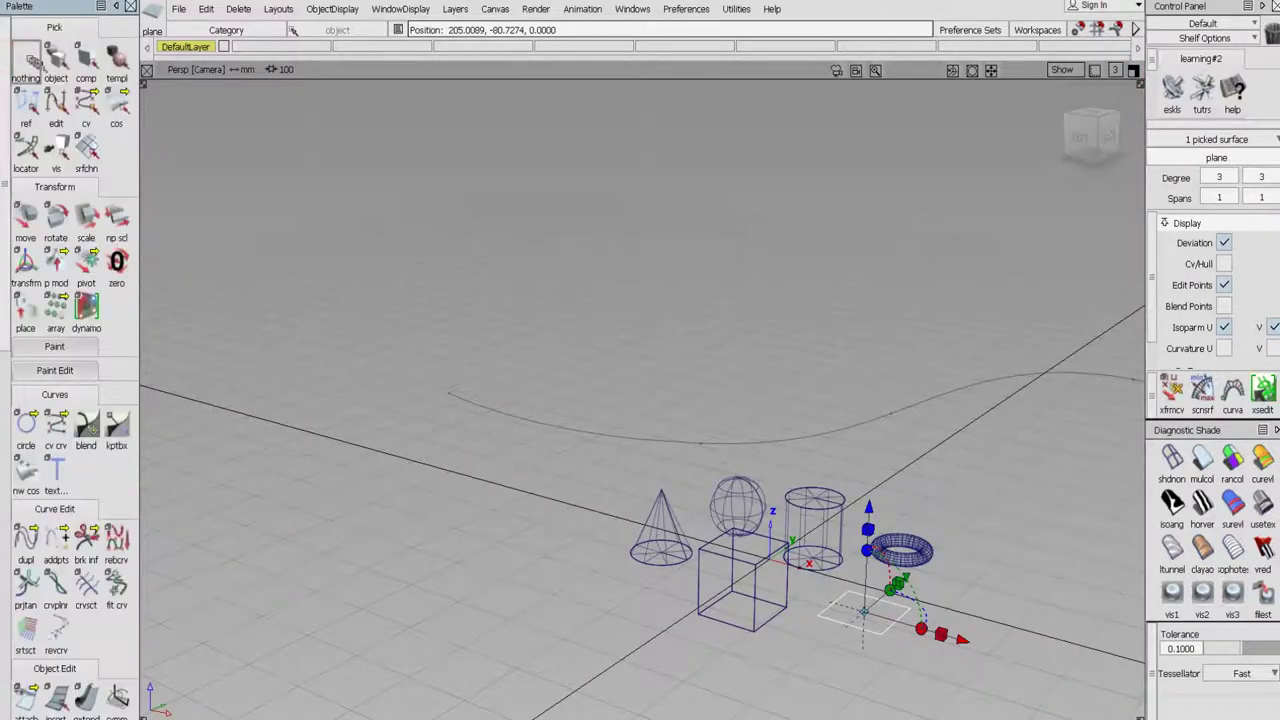
{"action": "left_click", "coordinate": [28, 60]}
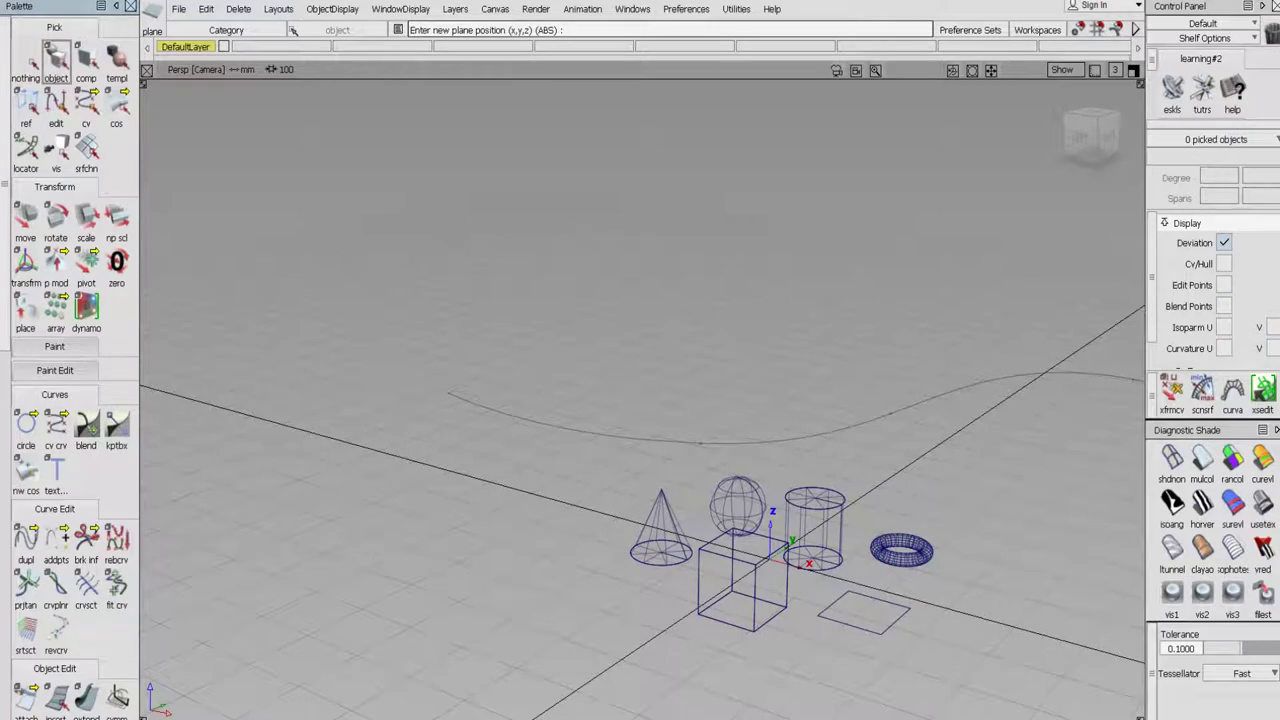
{"action": "left_click", "coordinate": [56, 60]}
{"action": "left_click_drag", "start_coordinate": [560, 480], "coordinate": [1008, 671]}
{"action": "scroll", "coordinate": [83, 465], "scroll_direction": "down", "scroll_amount": 6}
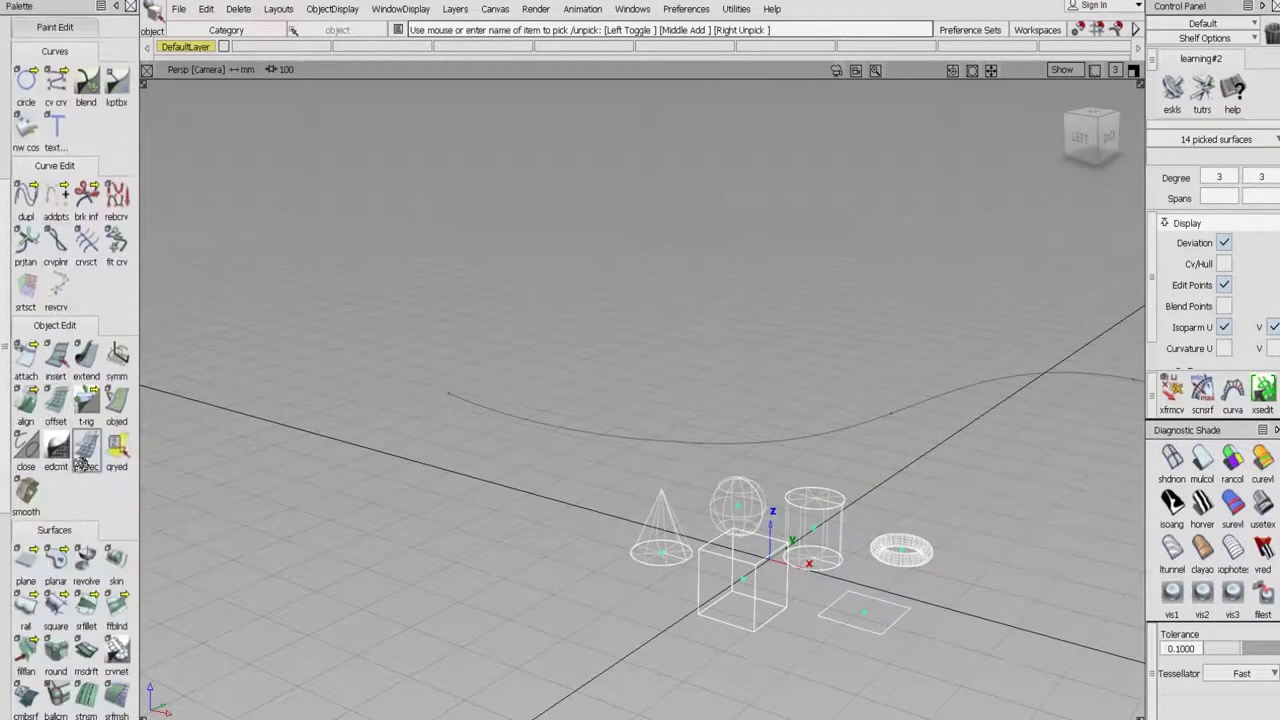
{"action": "scroll", "coordinate": [83, 465], "scroll_direction": "down", "scroll_amount": 8}
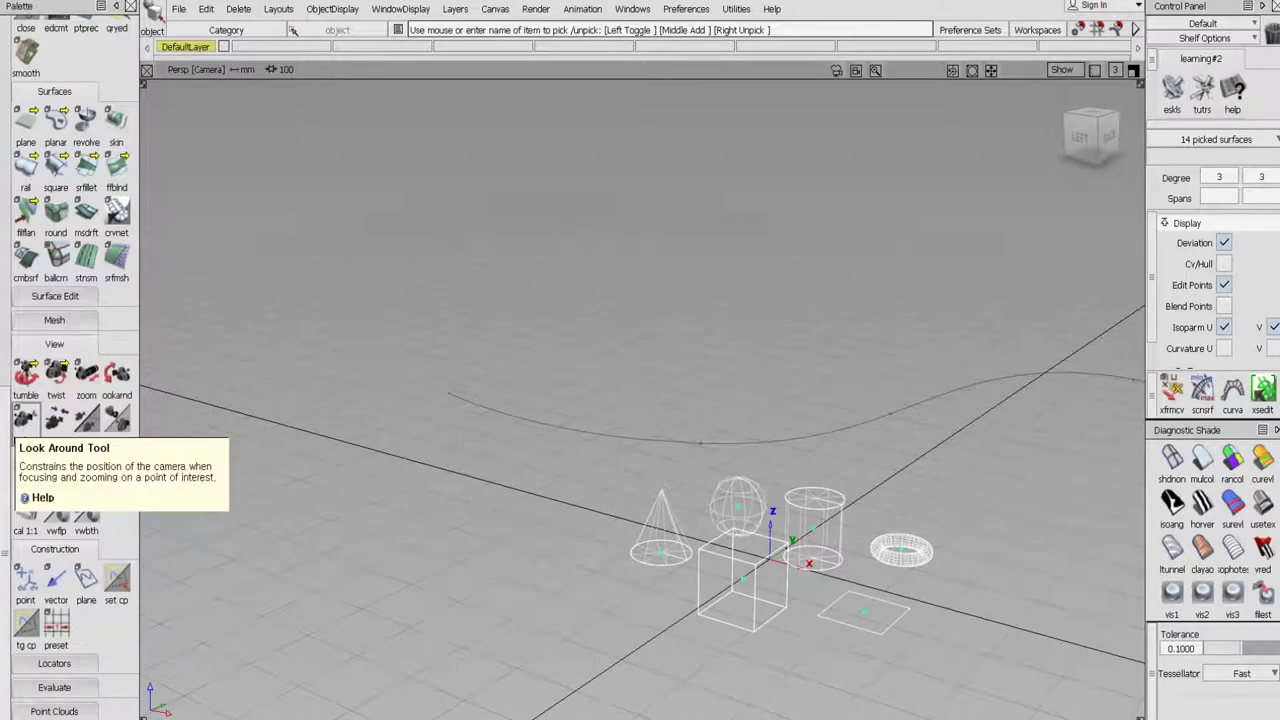
{"action": "left_click", "coordinate": [26, 418]}
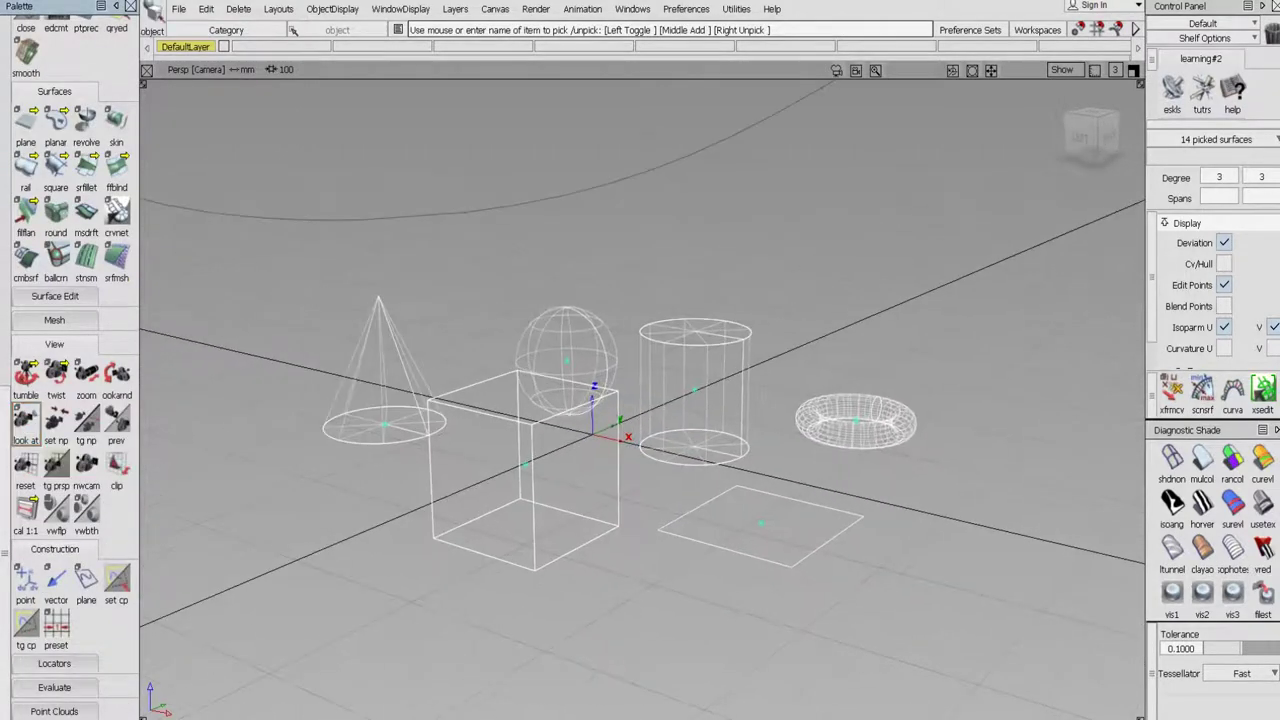
- Clear the selection, pick only the cone, and frame it with Look At before zooming back out to all primitives
{"action": "left_click", "coordinate": [3, 152]}
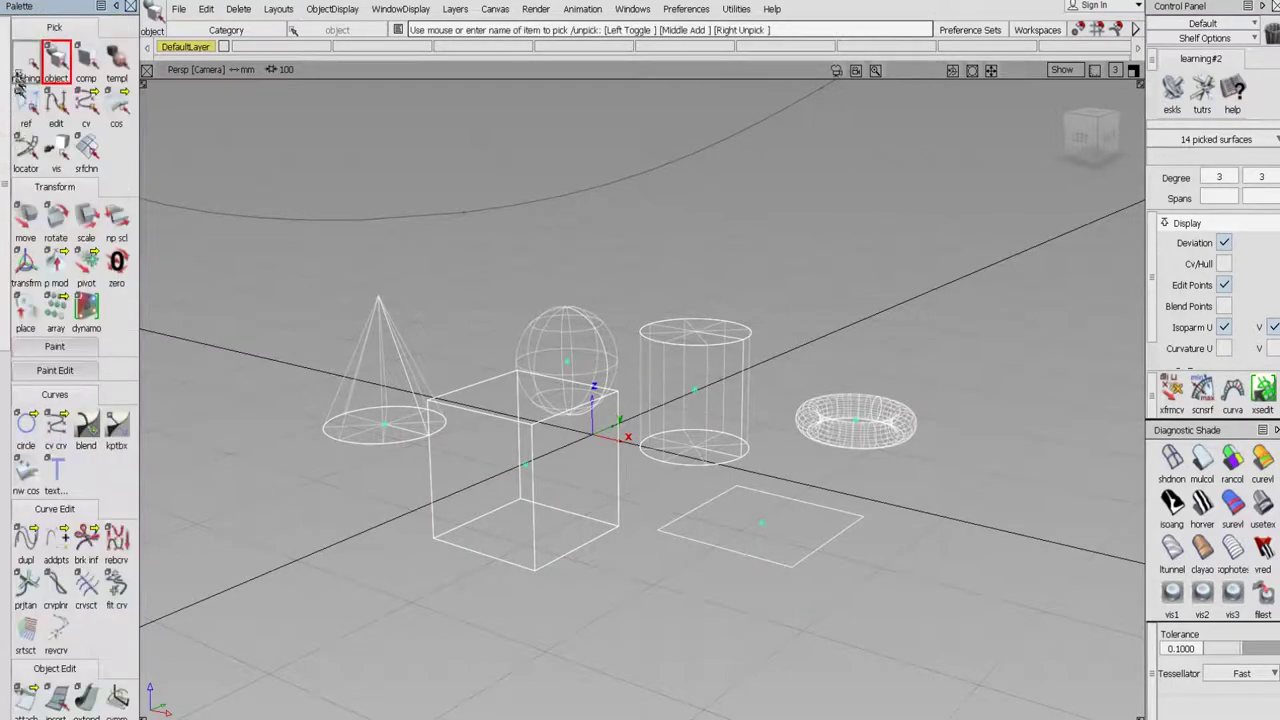
{"action": "left_click", "coordinate": [27, 62]}
{"action": "left_click", "coordinate": [57, 60]}
{"action": "left_click", "coordinate": [363, 306]}
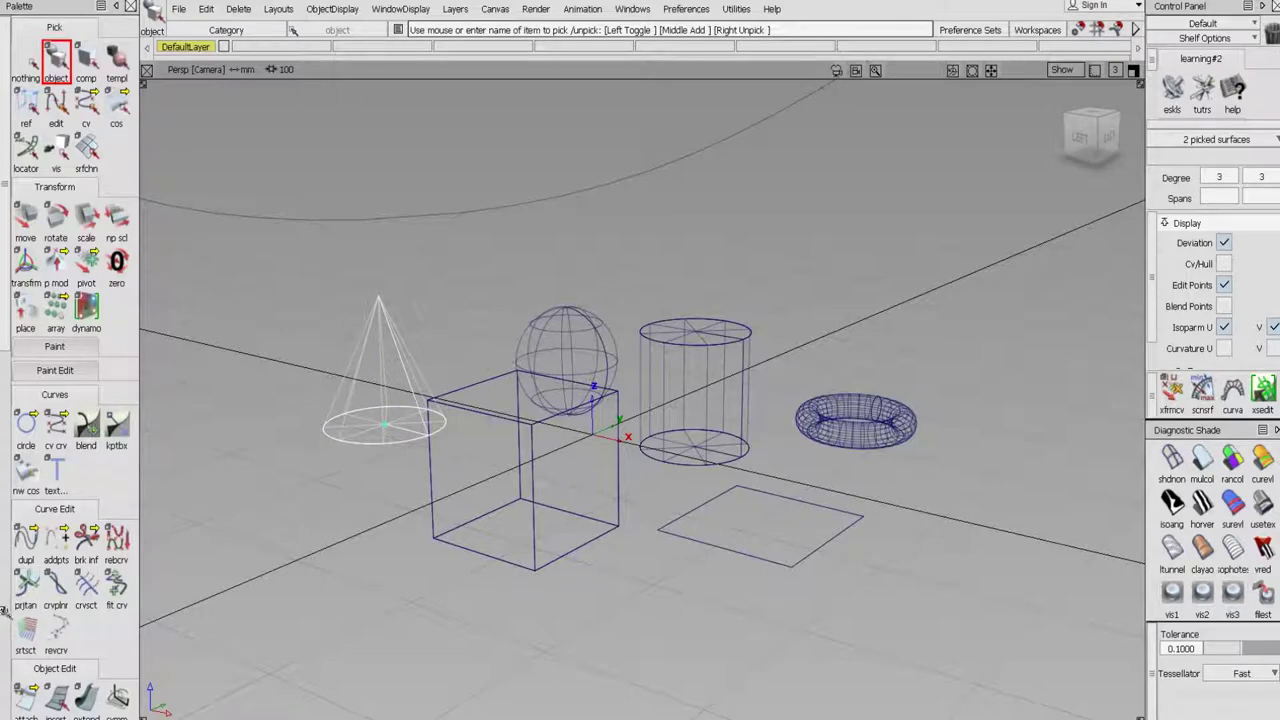
{"action": "scroll", "coordinate": [15, 605], "scroll_direction": "down", "scroll_amount": 8}
{"action": "left_click", "coordinate": [25, 420]}
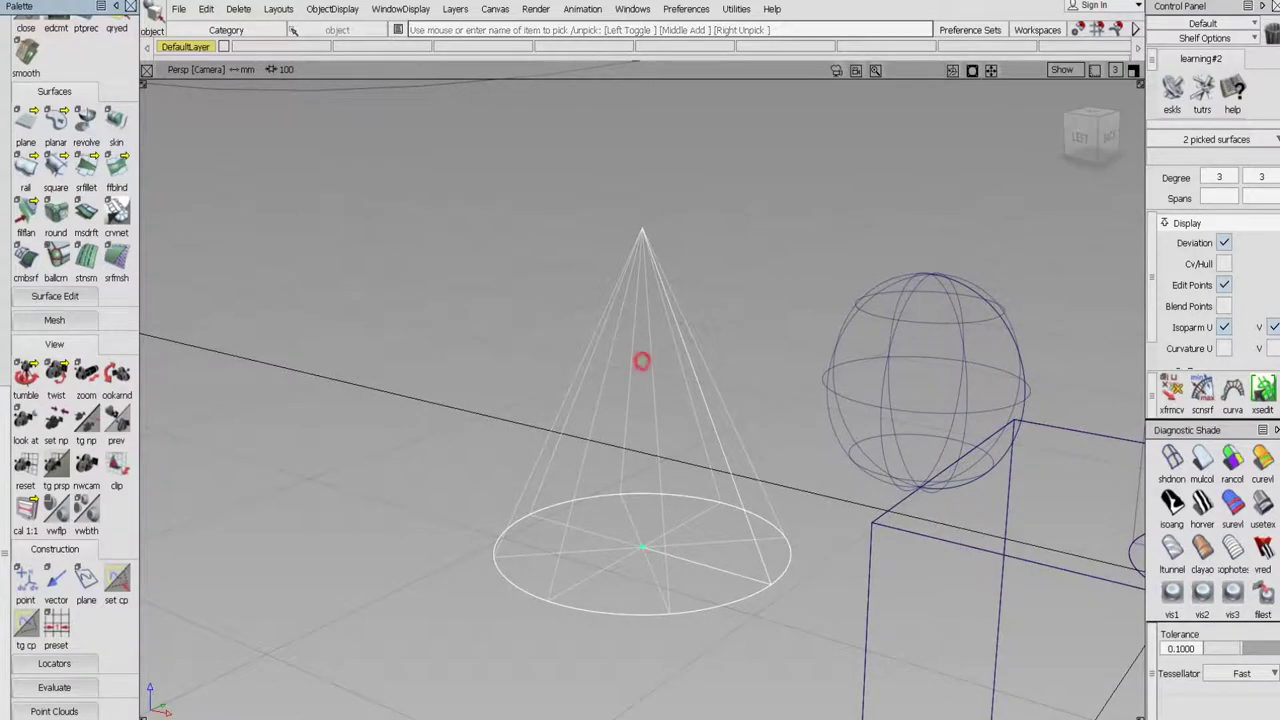
{"action": "right_click_drag", "start_coordinate": [640, 361], "coordinate": [338, 361], "text": "alt+shift"}
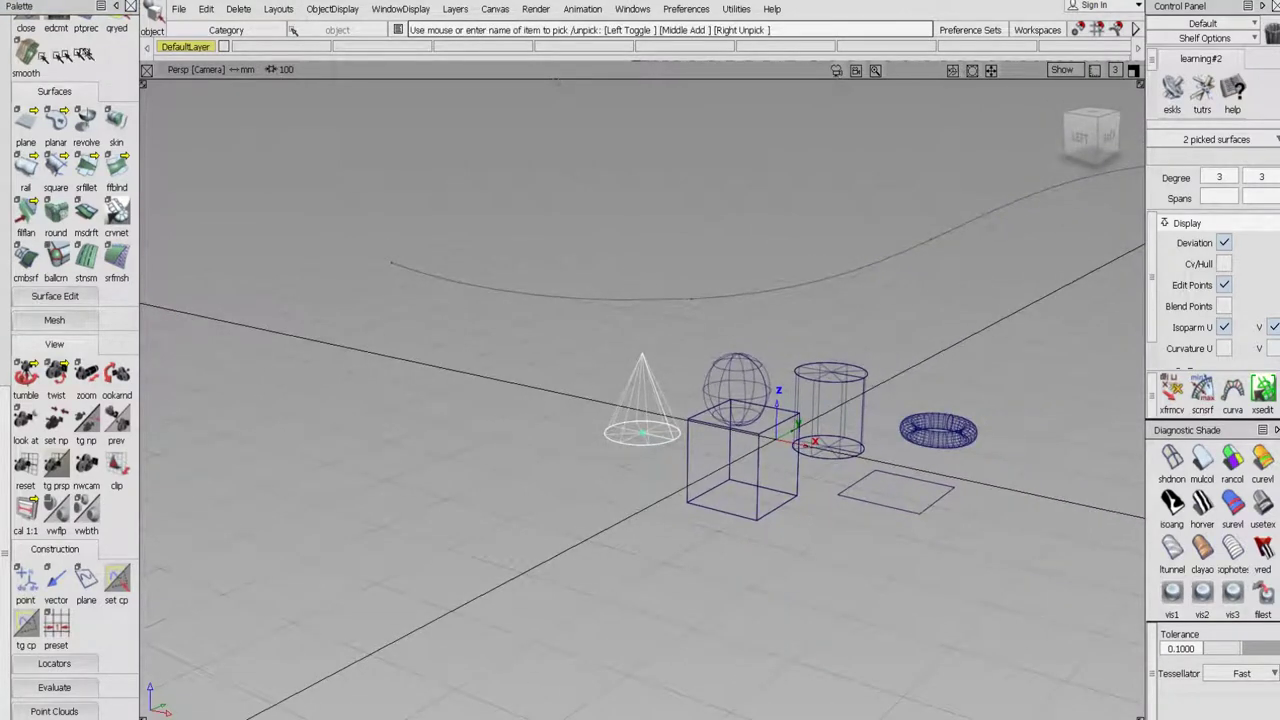
- Box-pick around all primitives to toggle the cone off, and delete the sphere, cylinder, torus, cube and plane
{"action": "left_click", "coordinate": [7, 50]}
{"action": "left_click", "coordinate": [58, 60]}
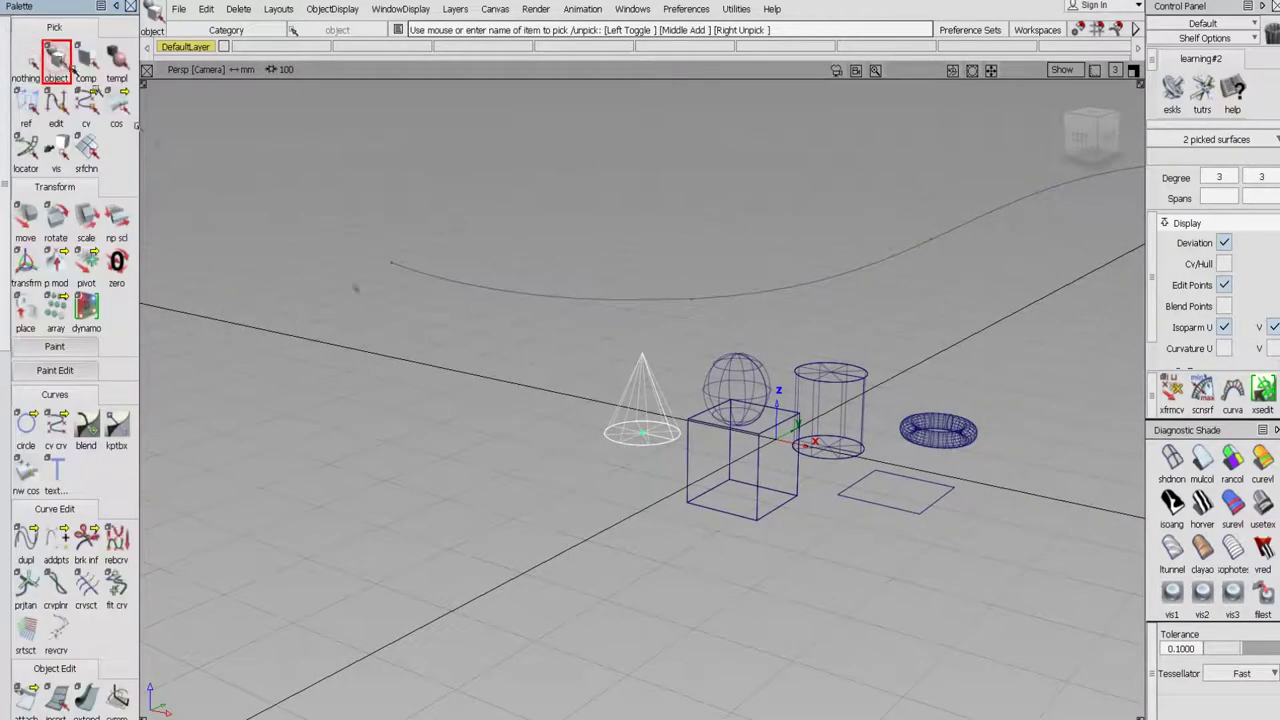
{"action": "left_click_drag", "start_coordinate": [468, 336], "coordinate": [1106, 606]}
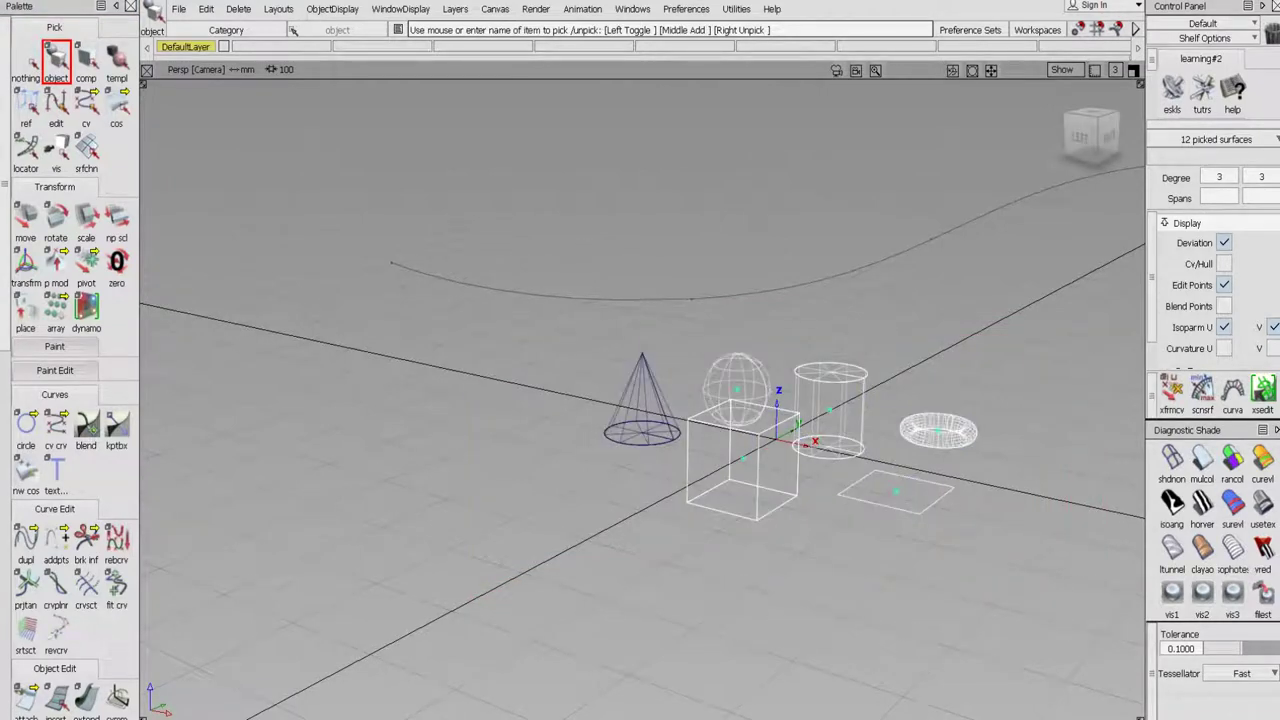
{"action": "key", "text": "Delete"}
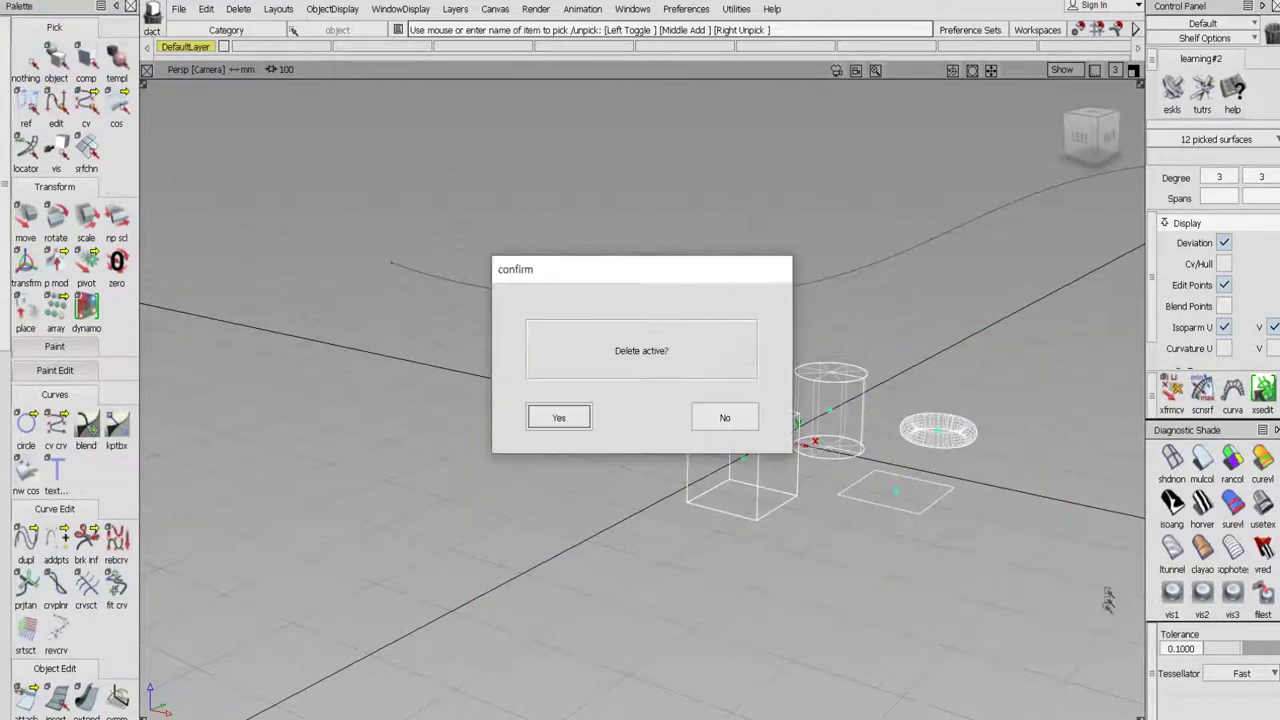
{"action": "left_click", "coordinate": [559, 417]}
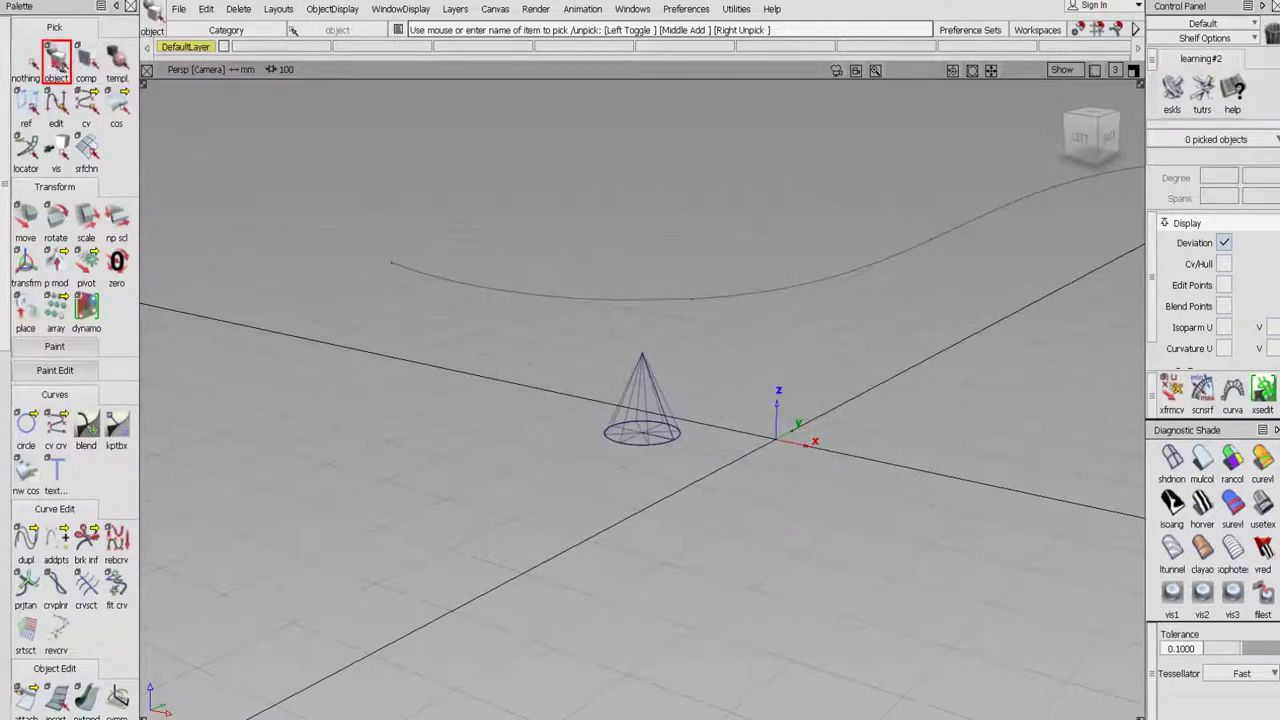
- Pick the cone, move it above the X axis in the Top view, and scale it up slightly about its base center
{"action": "left_click", "coordinate": [630, 425]}
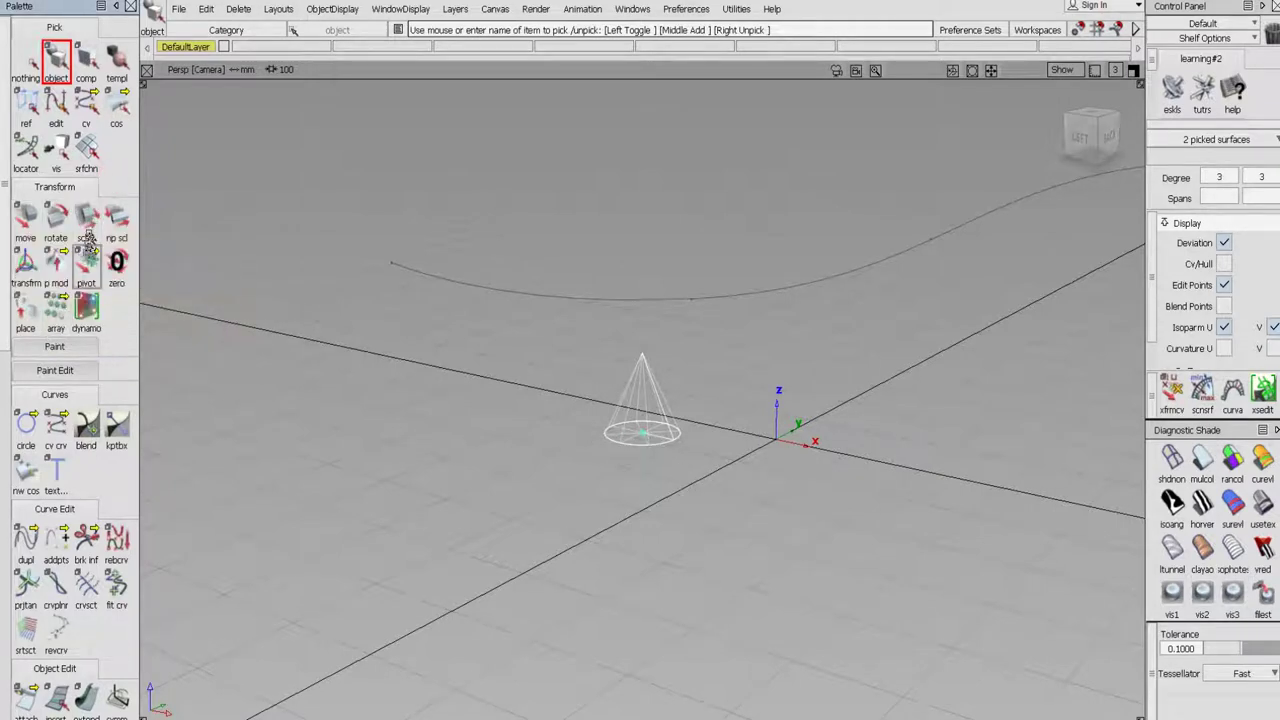
{"action": "left_click", "coordinate": [26, 220]}
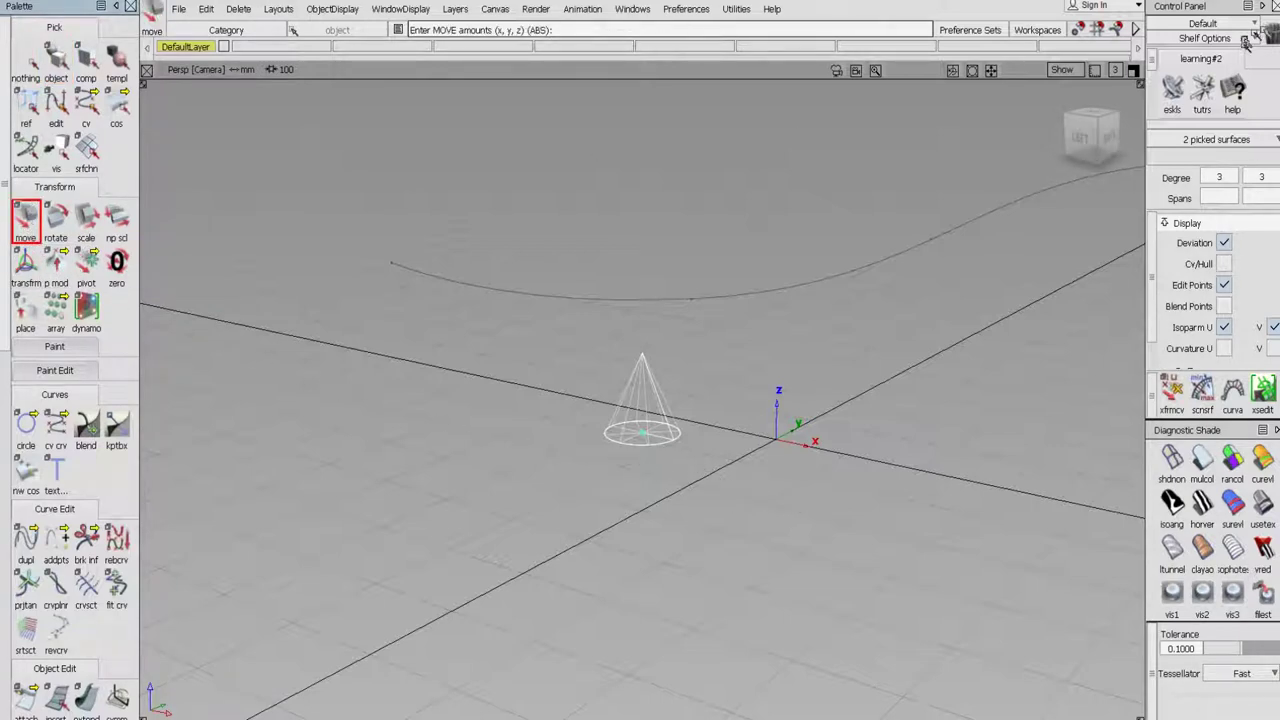
{"action": "left_click", "coordinate": [1133, 70]}
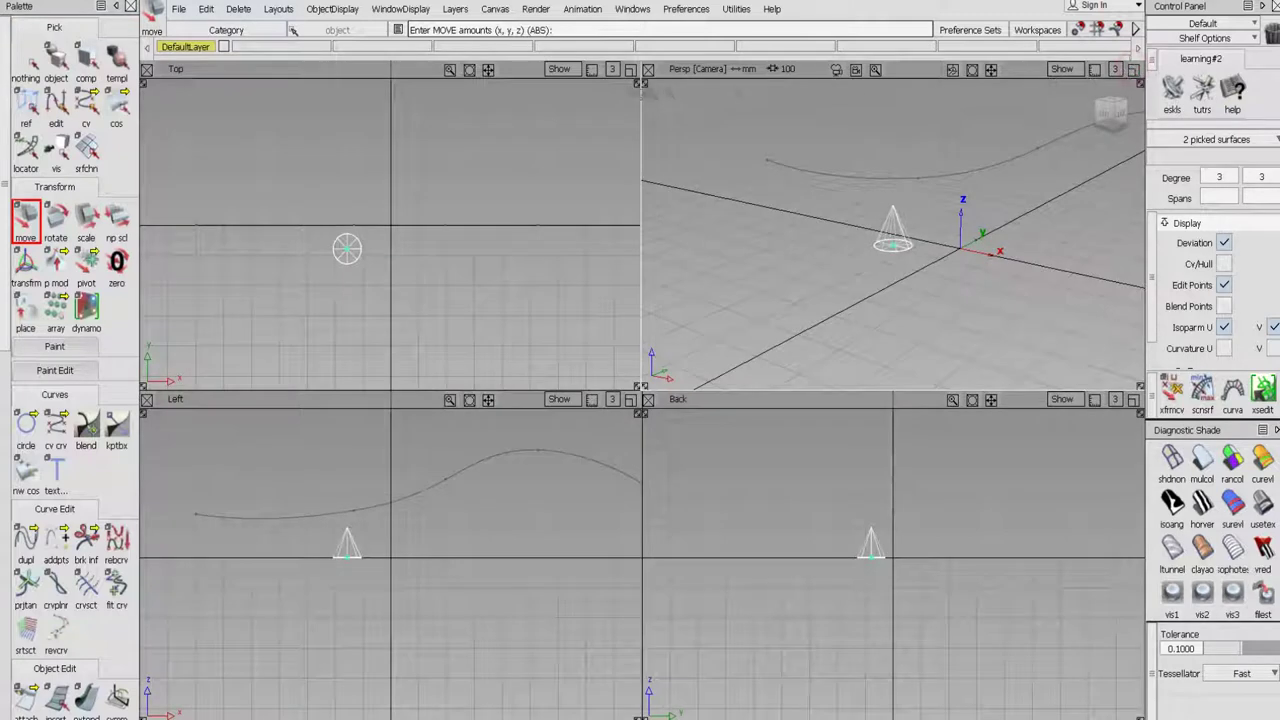
{"action": "left_click", "coordinate": [630, 69]}
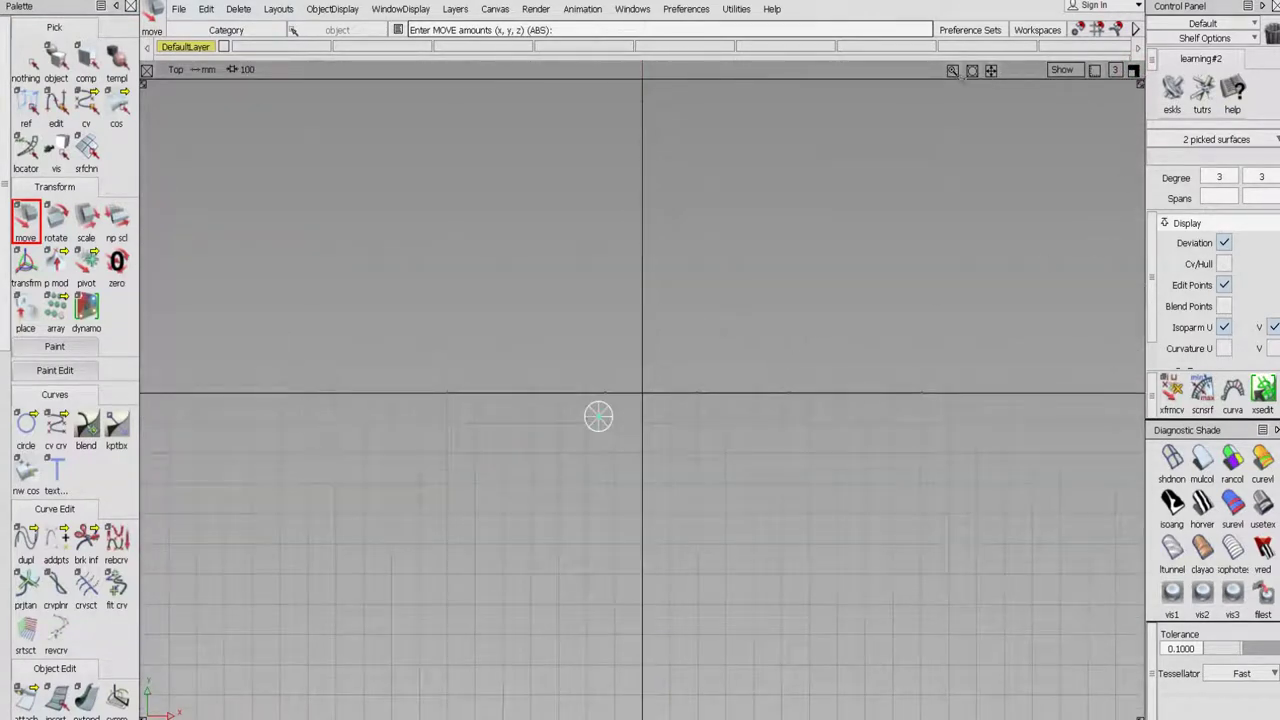
{"action": "right_click_drag", "start_coordinate": [642, 361], "coordinate": [760, 361], "text": "alt+shift"}
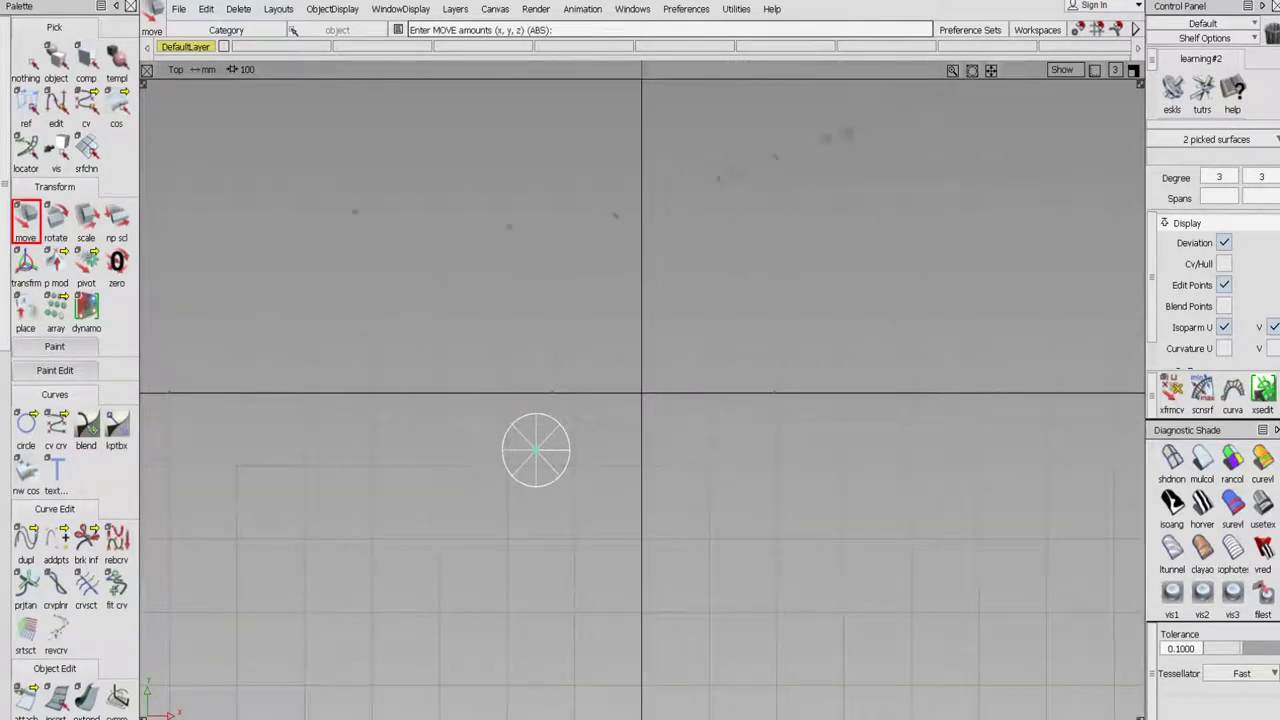
{"action": "left_click_drag", "start_coordinate": [516, 302], "coordinate": [500, 134]}
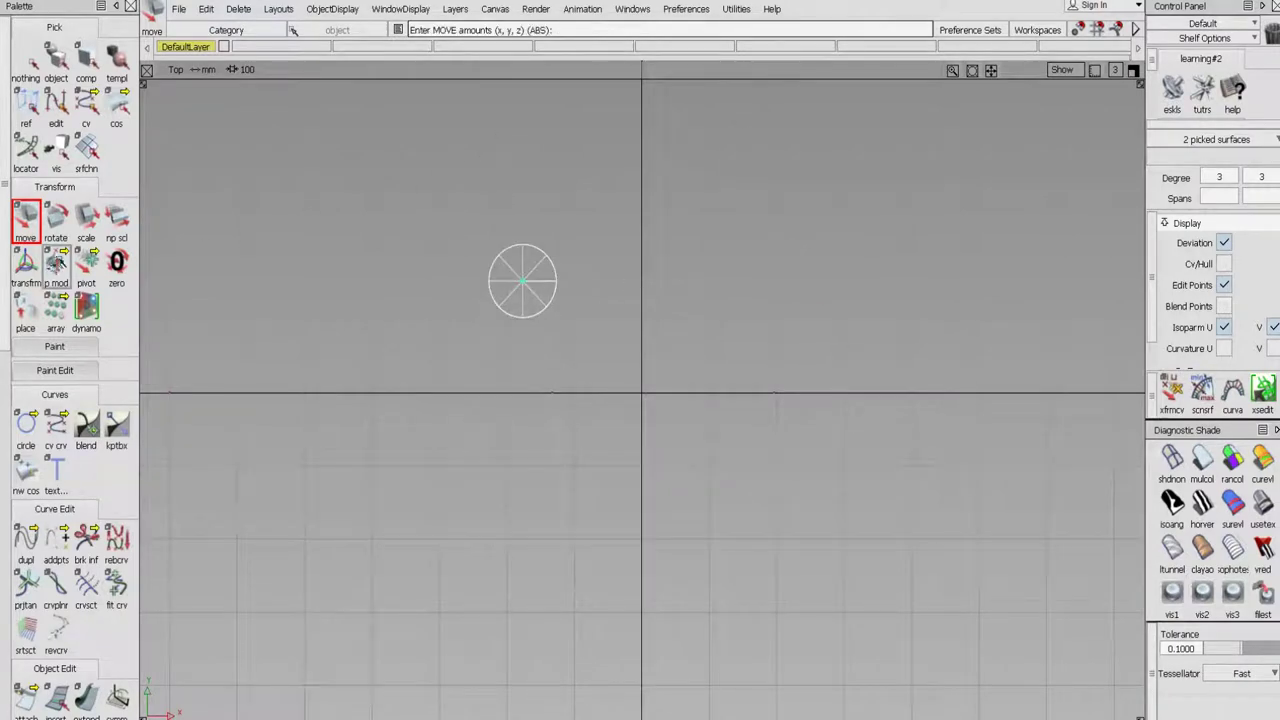
{"action": "left_click", "coordinate": [86, 218]}
{"action": "left_click_drag", "start_coordinate": [303, 289], "coordinate": [360, 341]}
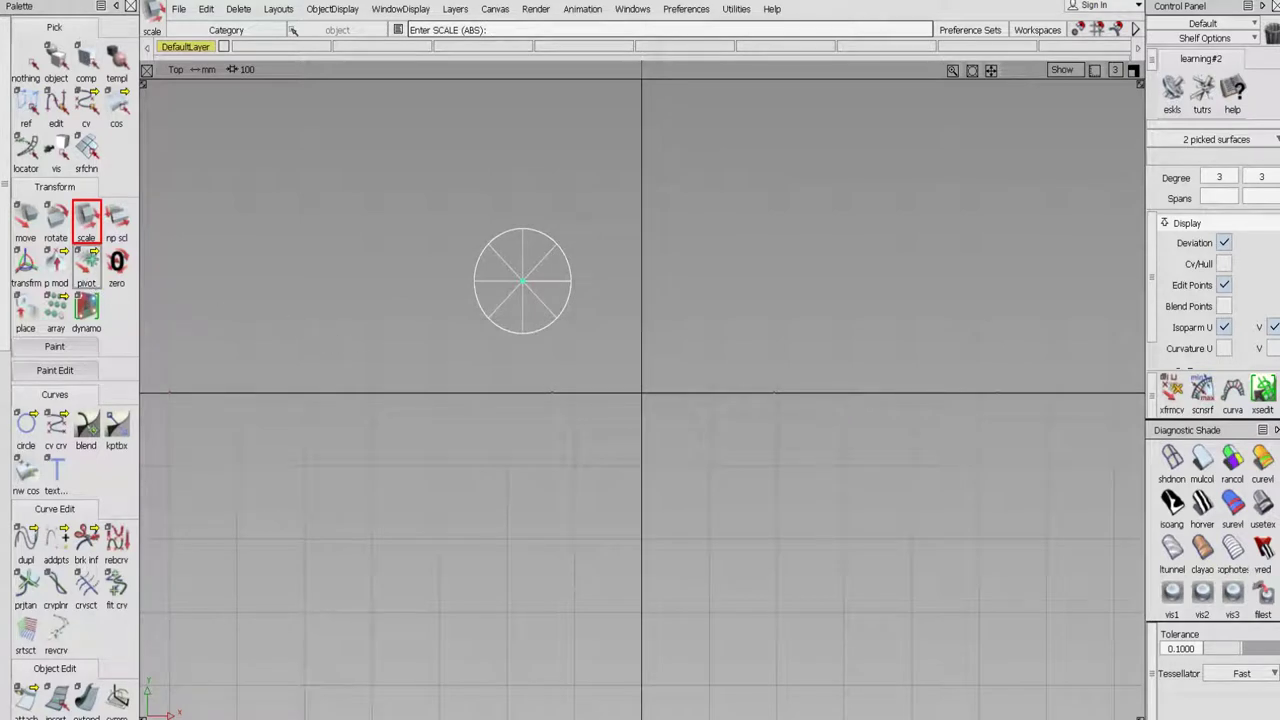
- Move the cone's pivot to the left edge of its base and scale the cone up to about 280 from there
{"action": "left_click", "coordinate": [87, 266]}
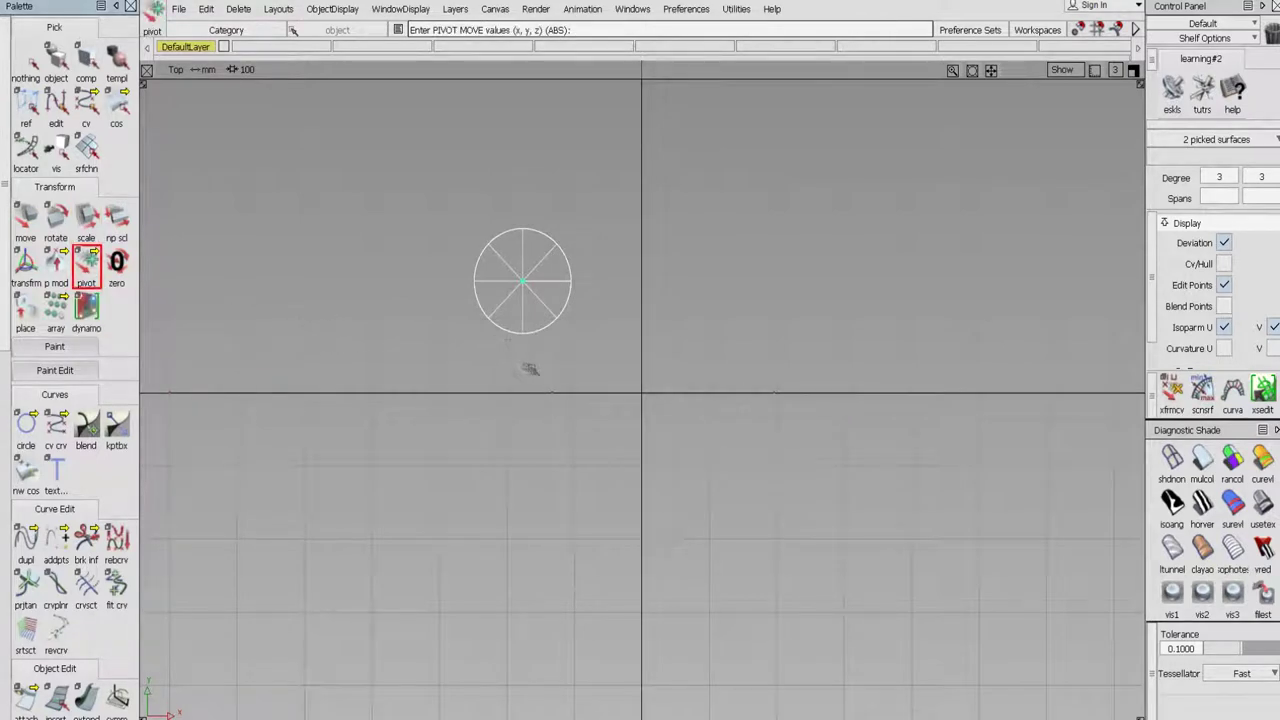
{"action": "left_click_drag", "start_coordinate": [528, 369], "coordinate": [483, 373]}
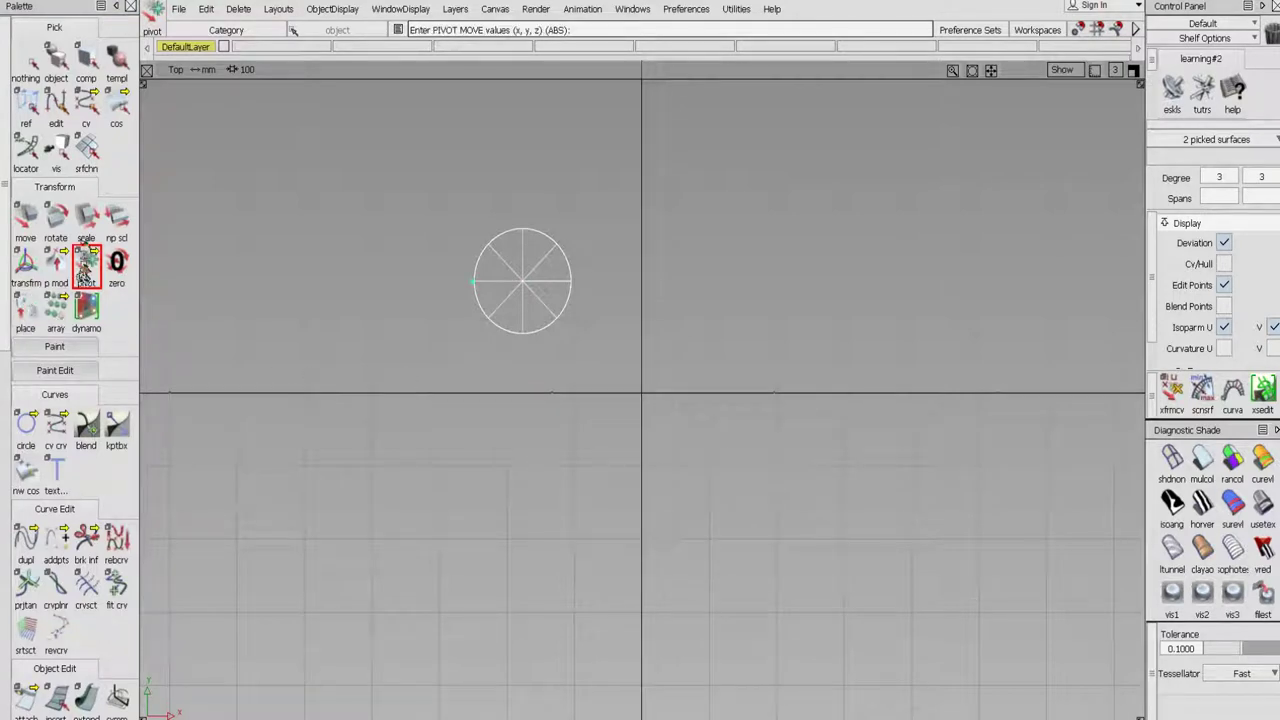
{"action": "left_click", "coordinate": [86, 216]}
{"action": "left_click_drag", "start_coordinate": [452, 302], "coordinate": [563, 300]}
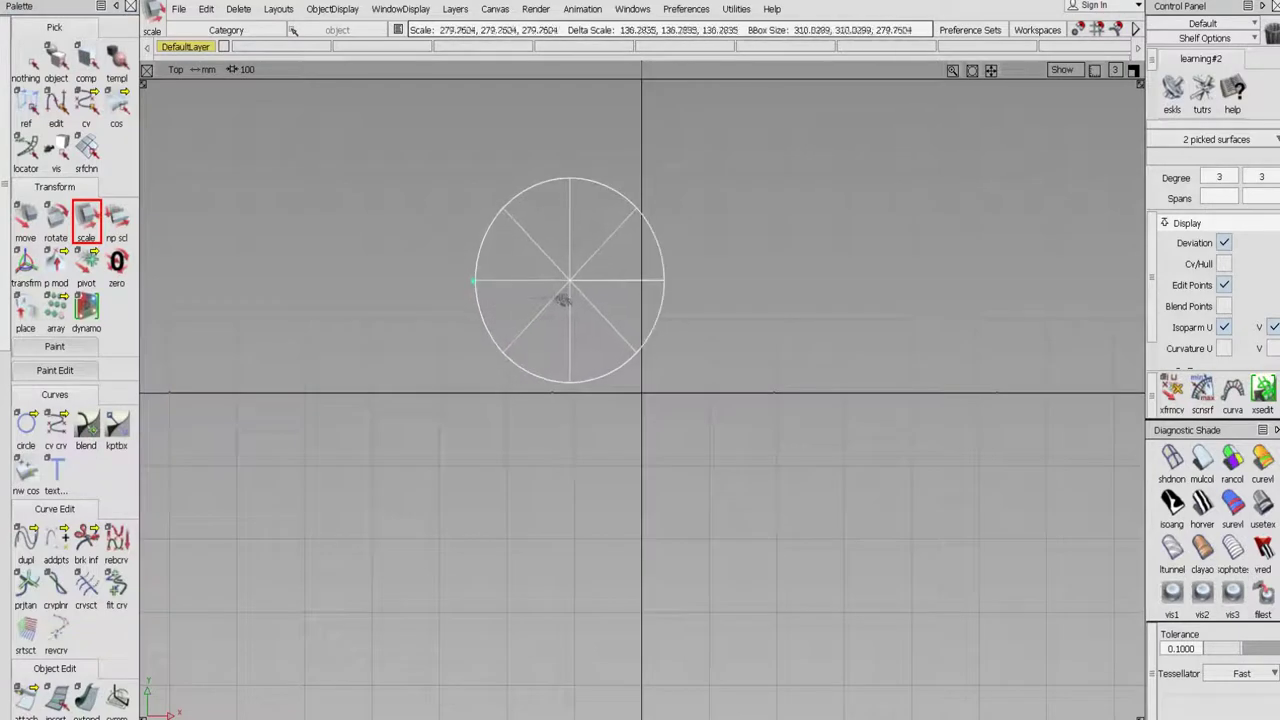
- Move the cone's pivot to the right edge of its base in the Top view and scale the cone down from there
{"action": "left_click", "coordinate": [86, 262]}
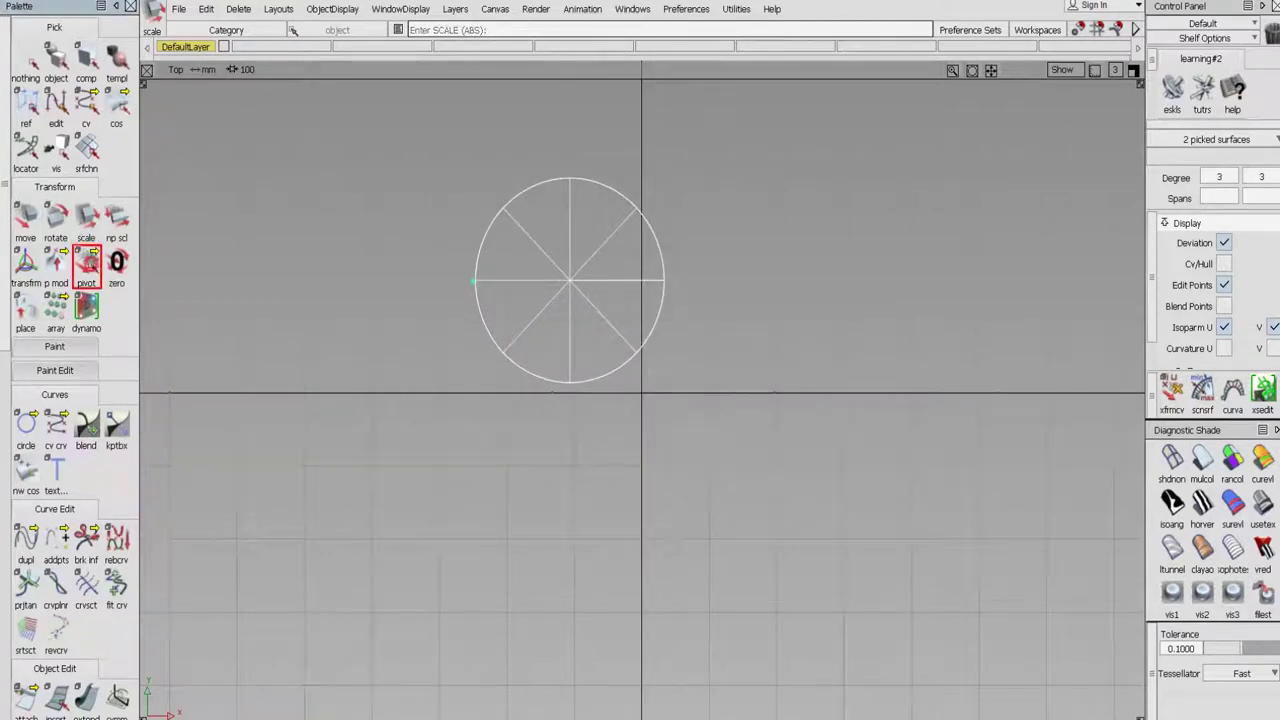
{"action": "left_click_drag", "start_coordinate": [310, 295], "coordinate": [527, 310]}
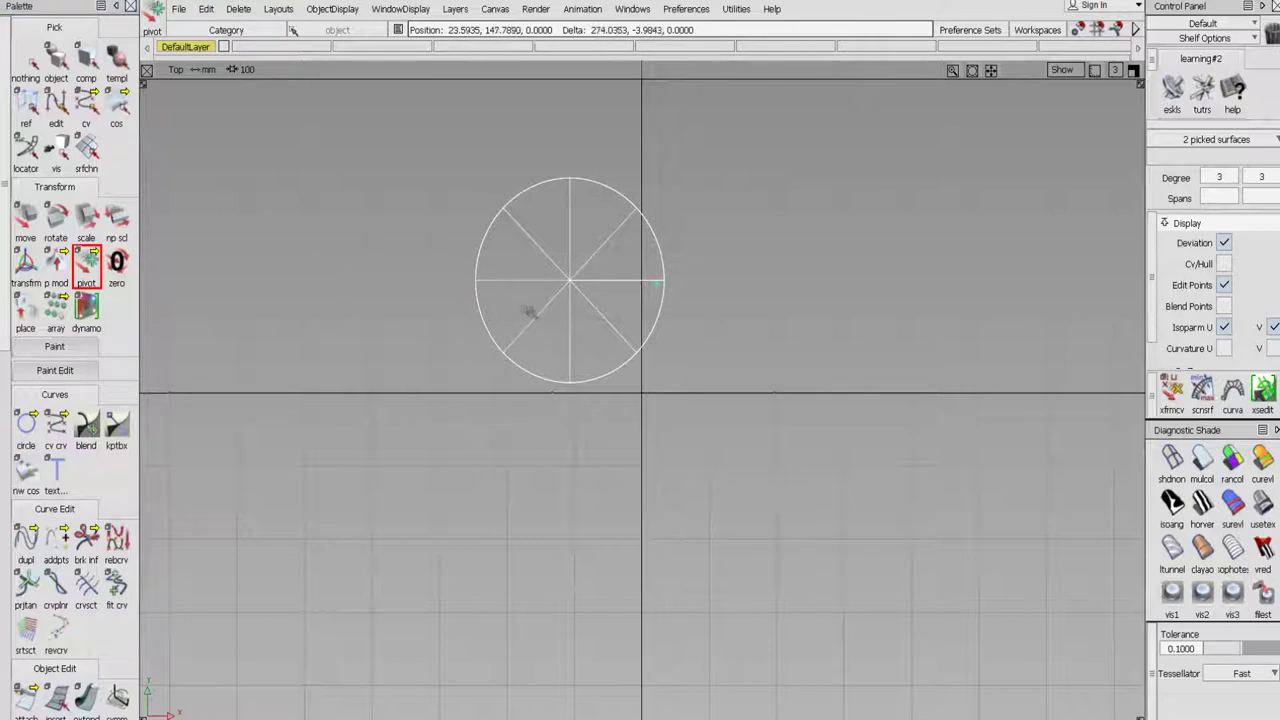
{"action": "left_click", "coordinate": [86, 216]}
{"action": "left_click_drag", "start_coordinate": [353, 277], "coordinate": [302, 357]}
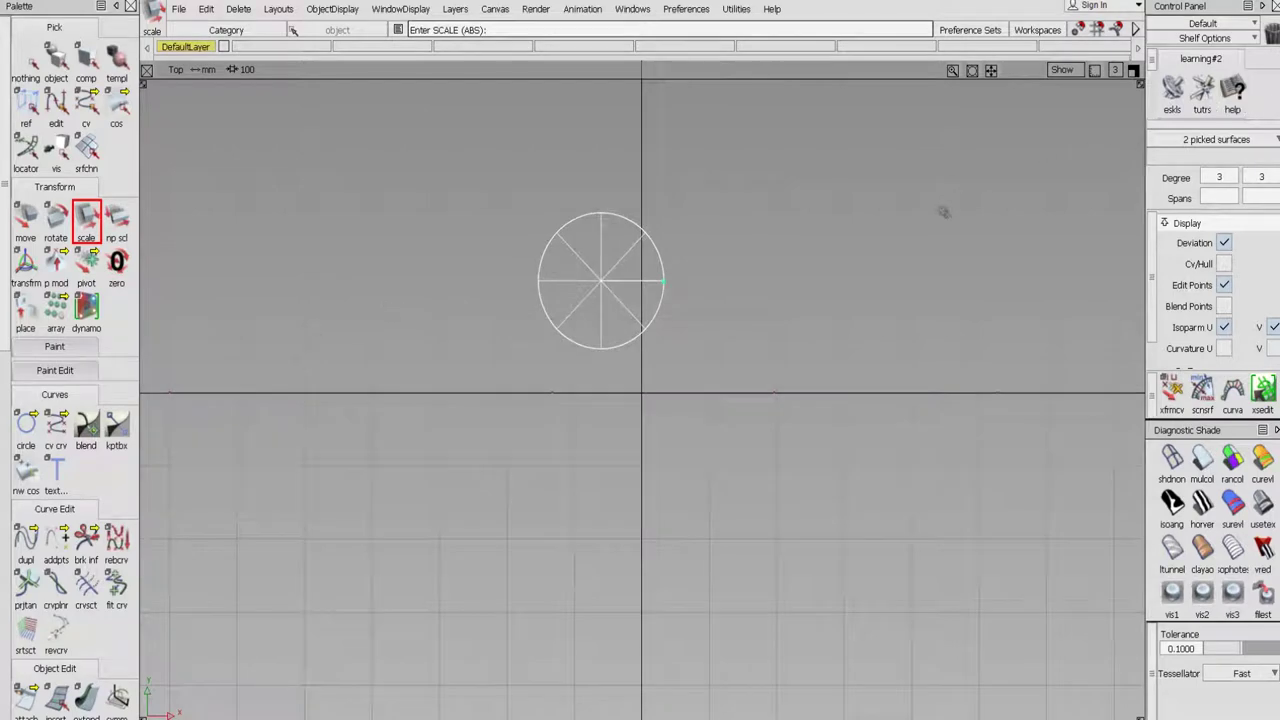
- Center the cone's pivot with the Center Pivot tool in the maximized Persp view
{"action": "left_click", "coordinate": [1134, 70]}
{"action": "left_click", "coordinate": [1134, 70]}
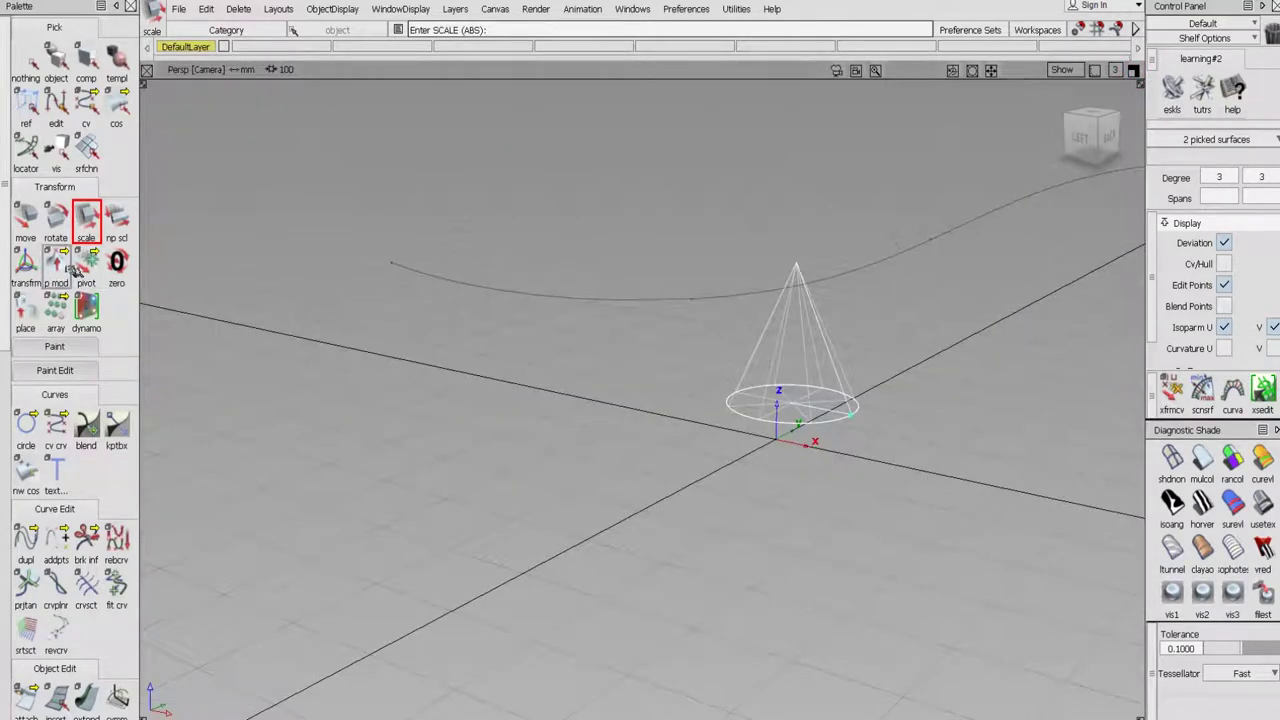
{"action": "left_click_drag", "start_coordinate": [86, 262], "coordinate": [150, 274]}
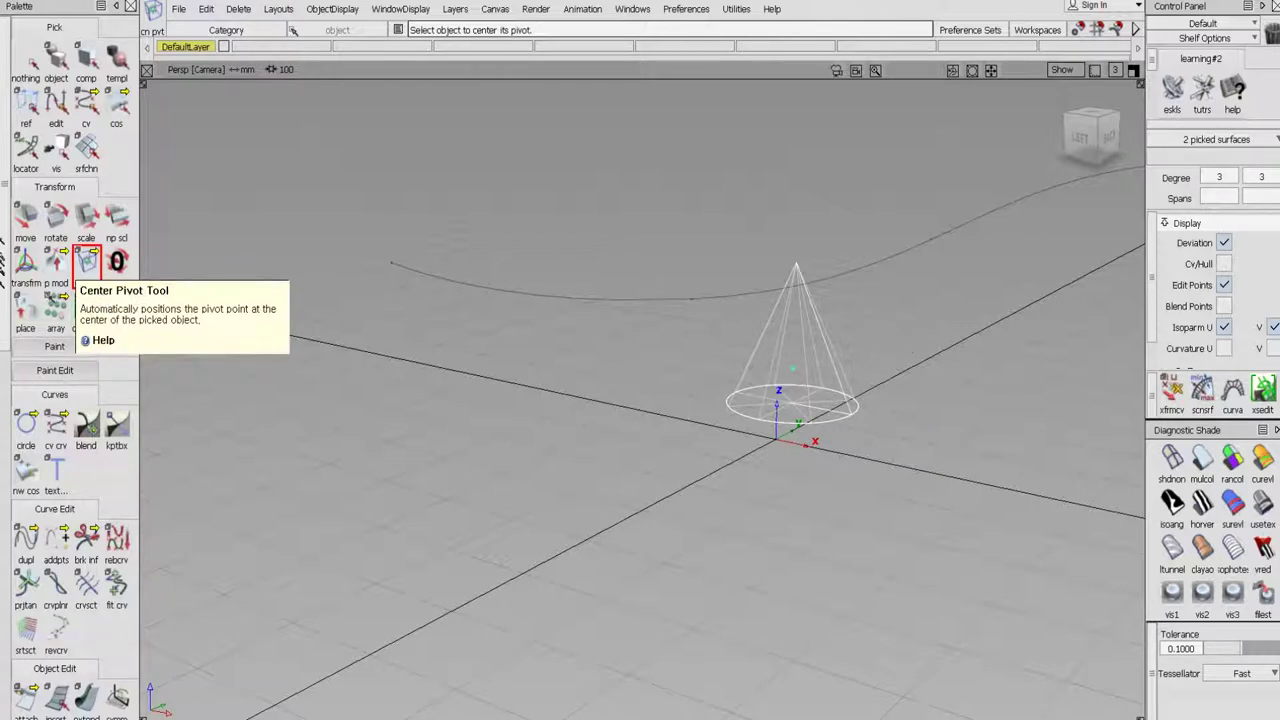
- Switch from the maximized Persp view to a maximized Top view of the cone
{"action": "left_click", "coordinate": [25, 214]}
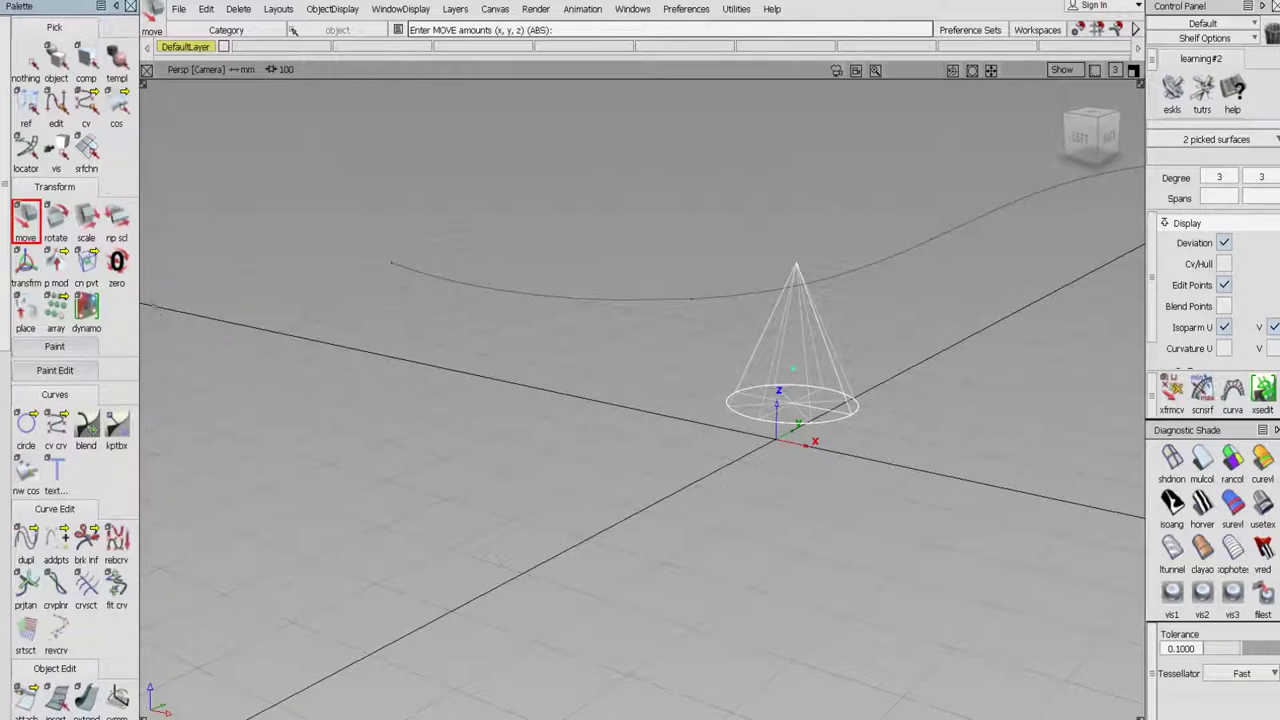
{"action": "left_click", "coordinate": [1134, 71]}
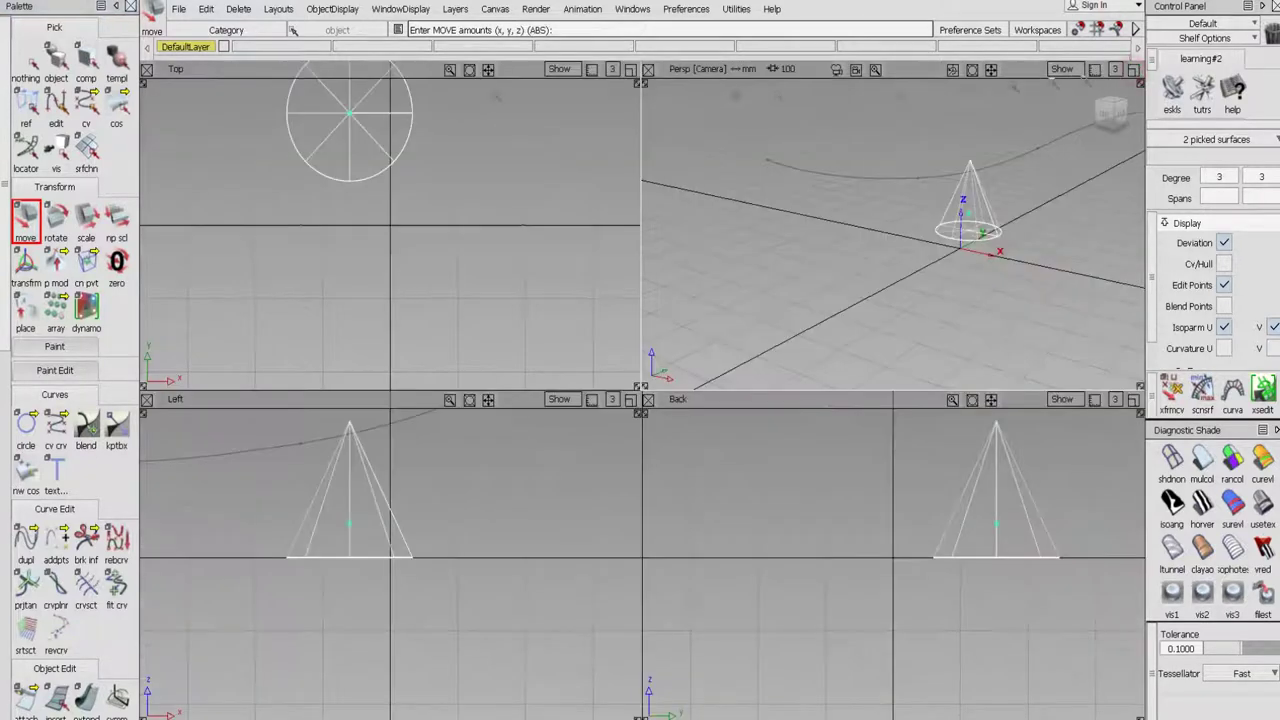
{"action": "left_click", "coordinate": [630, 69]}
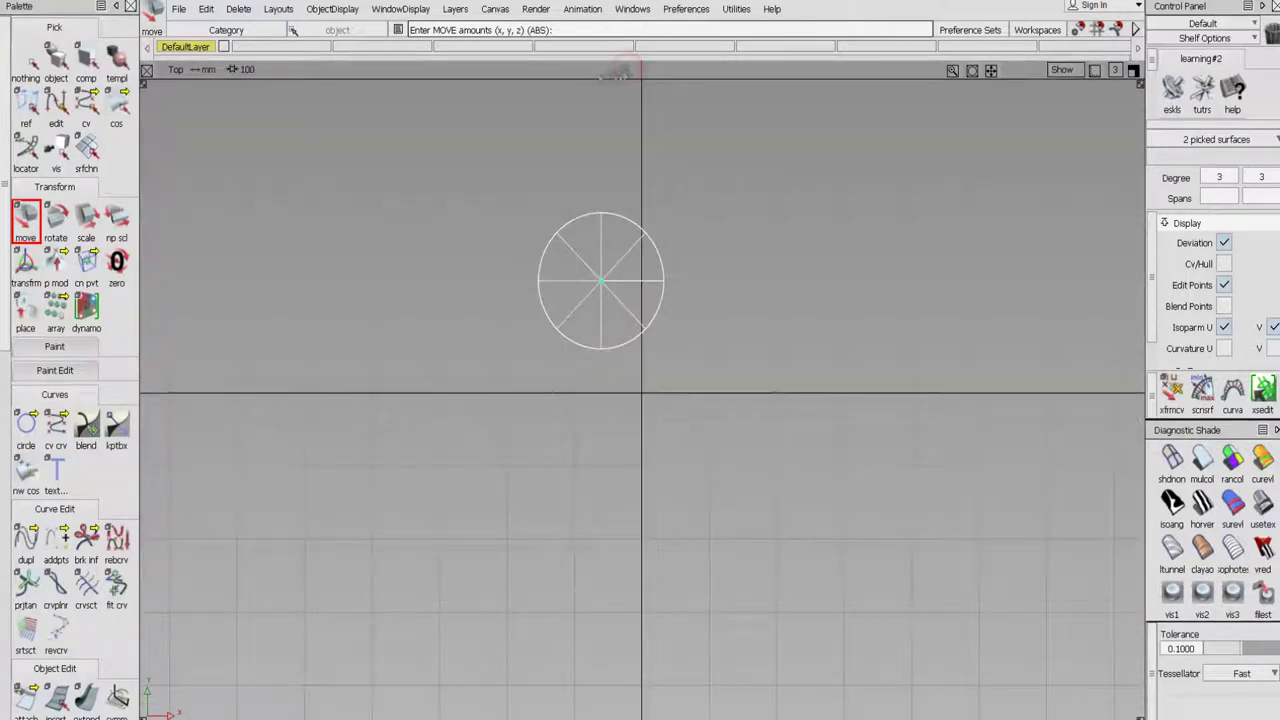
{"action": "left_click", "coordinate": [27, 58]}
{"action": "left_click", "coordinate": [58, 472]}
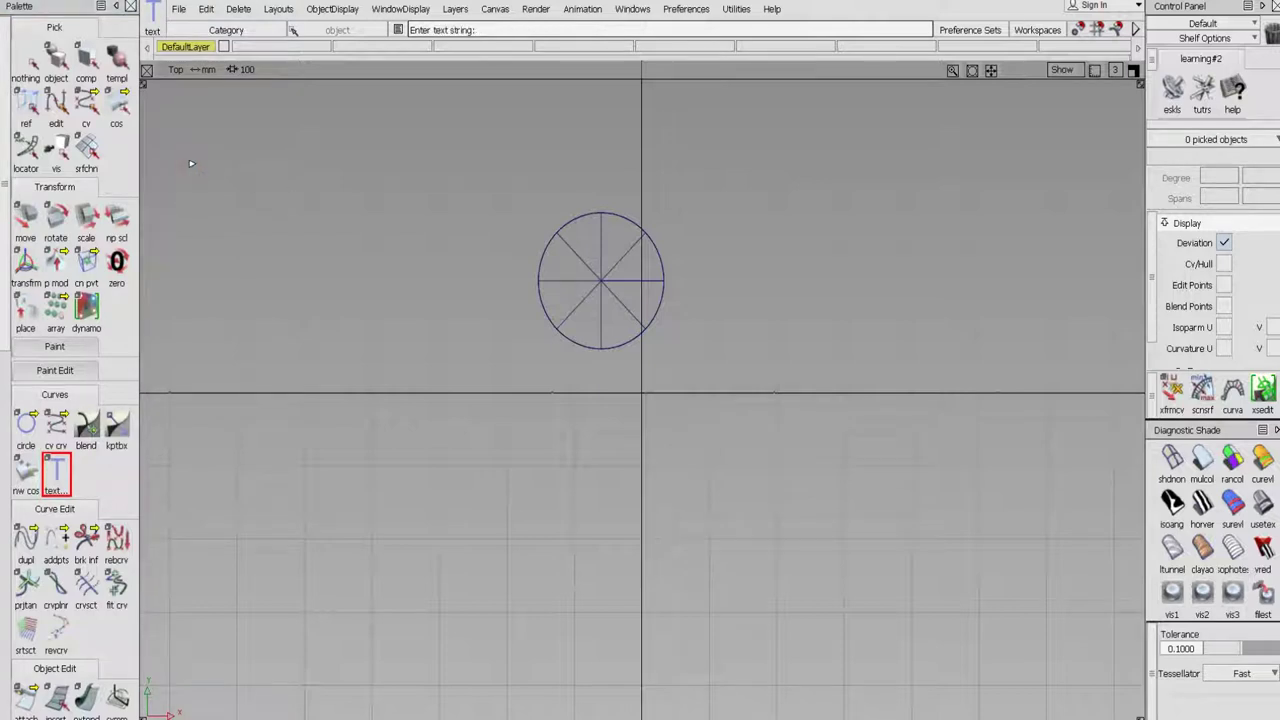
{"action": "key", "text": "alt+shift"}
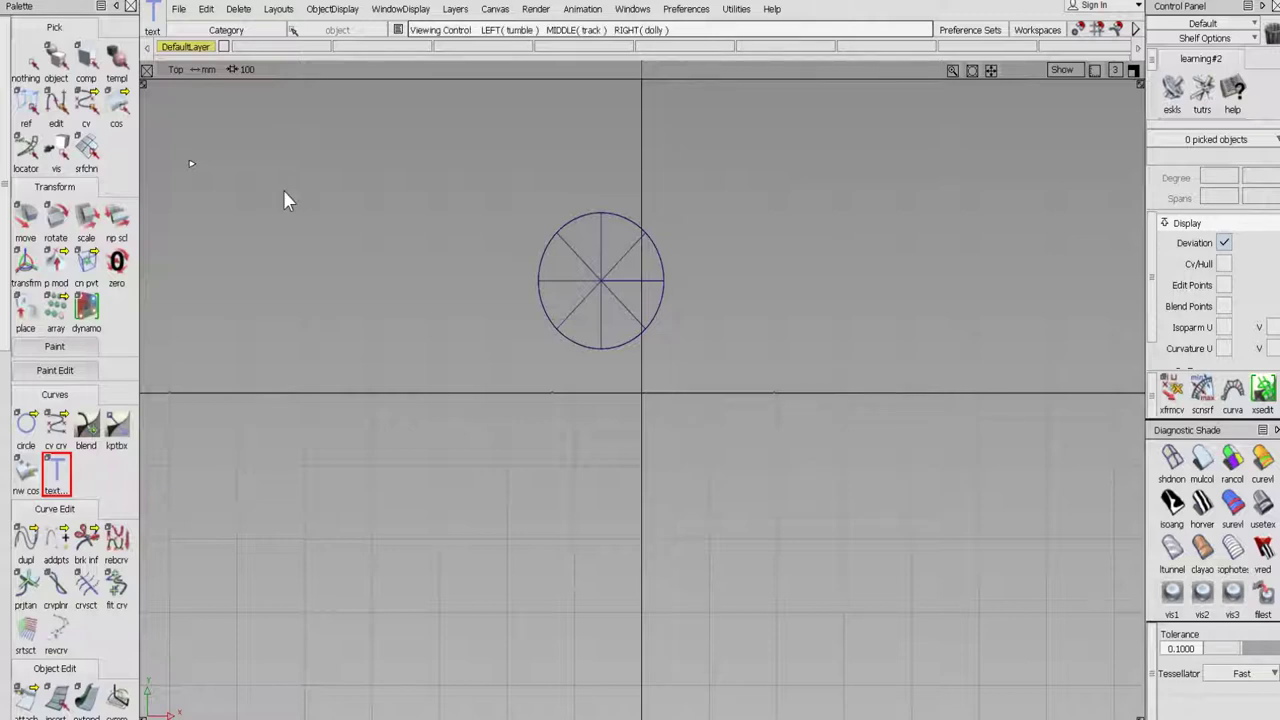
{"action": "type", "text": "t"}
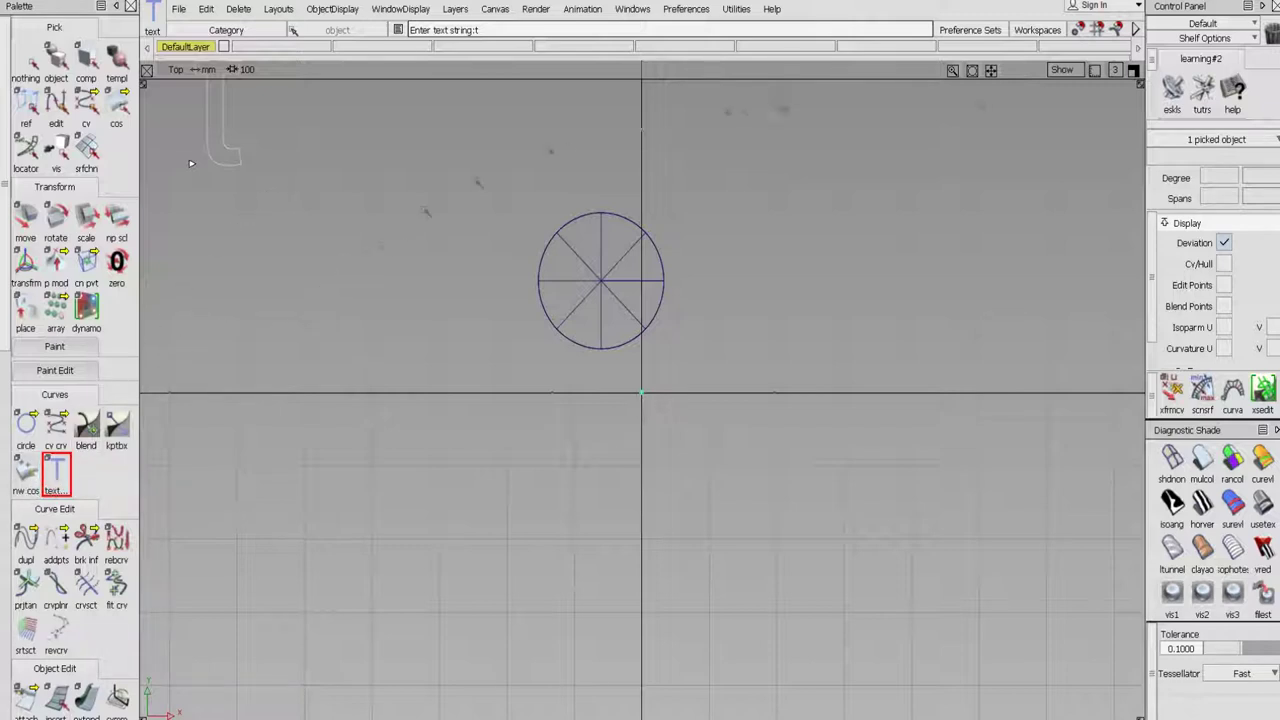
{"action": "left_click_drag", "start_coordinate": [972, 72], "coordinate": [964, 84]}
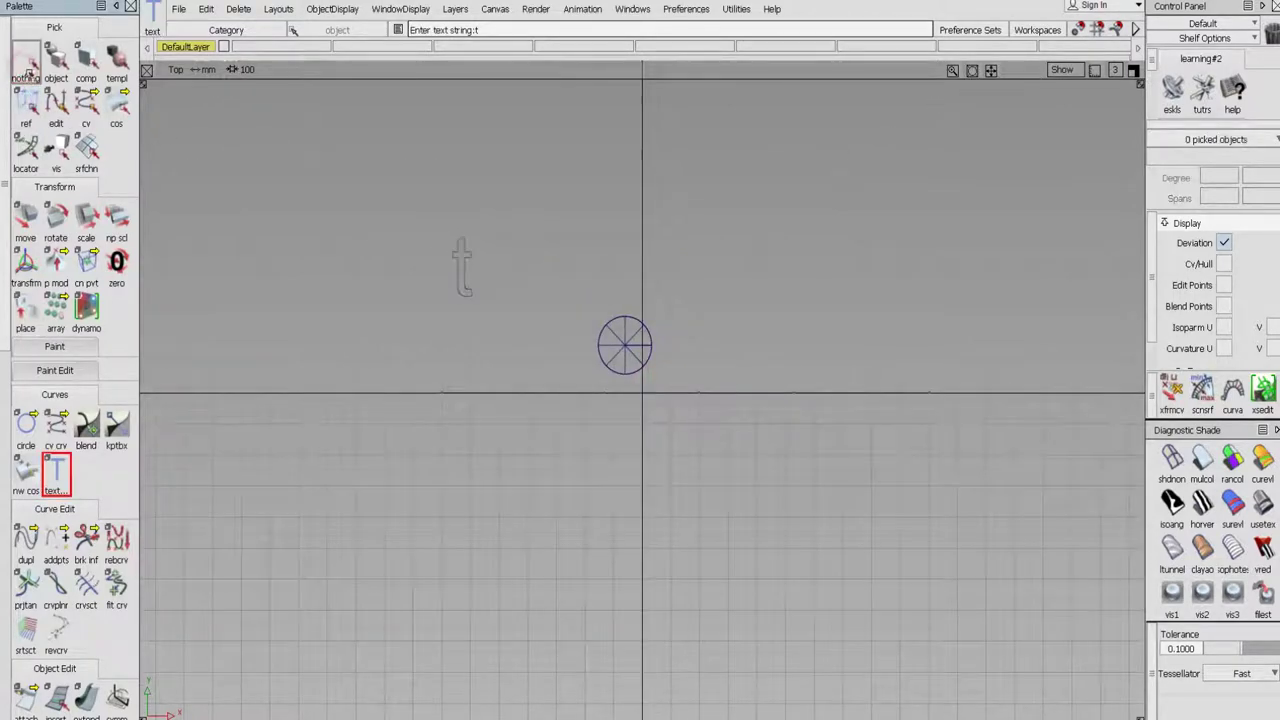
{"action": "left_click", "coordinate": [56, 62]}
{"action": "left_click", "coordinate": [607, 271]}
{"action": "left_click_drag", "start_coordinate": [638, 340], "coordinate": [445, 278]}
{"action": "key", "text": "Delete"}
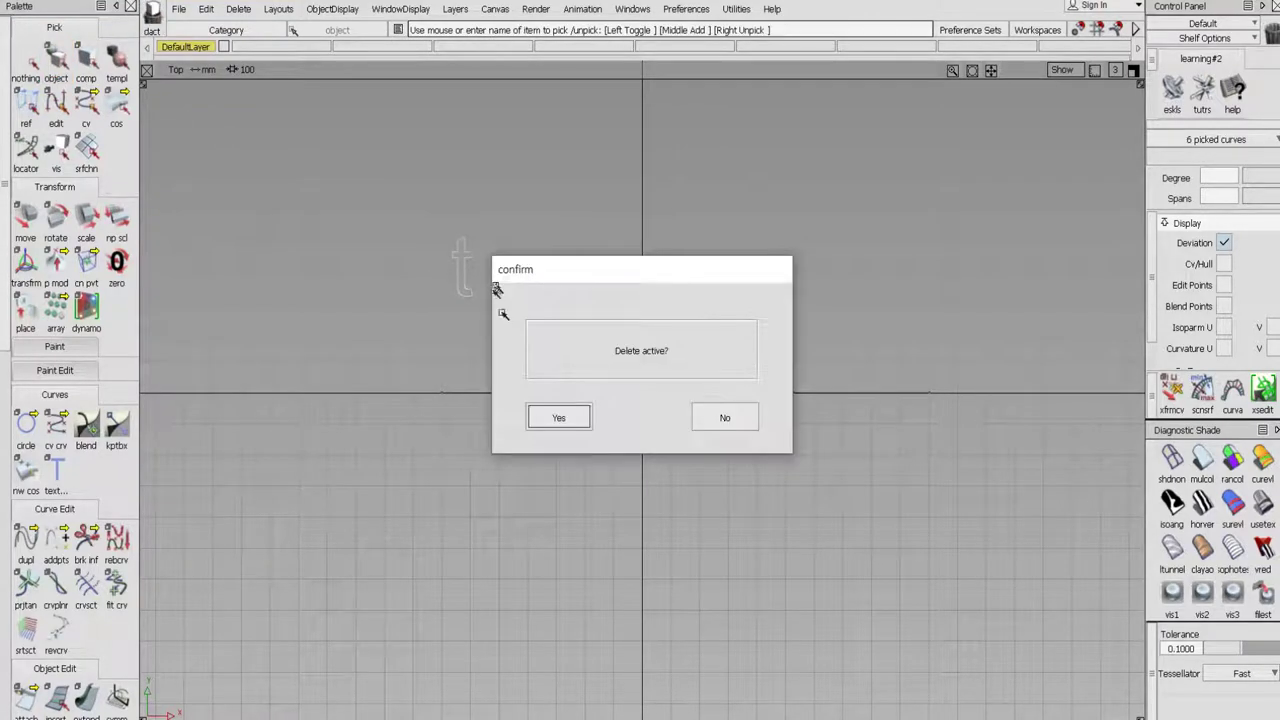
{"action": "left_click", "coordinate": [551, 417]}
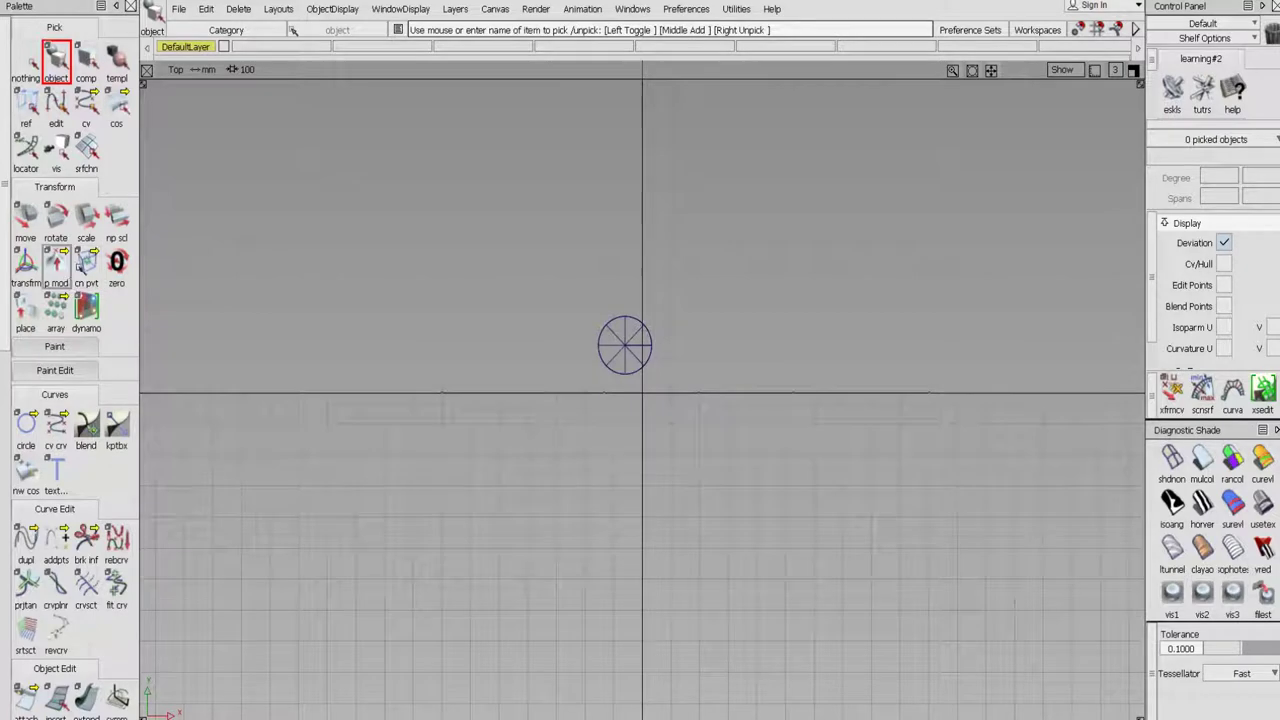
- Create the text "Alt" to the left of the cone in the Top view and the text "Ctrl" just below it
{"action": "double_click", "coordinate": [56, 470]}
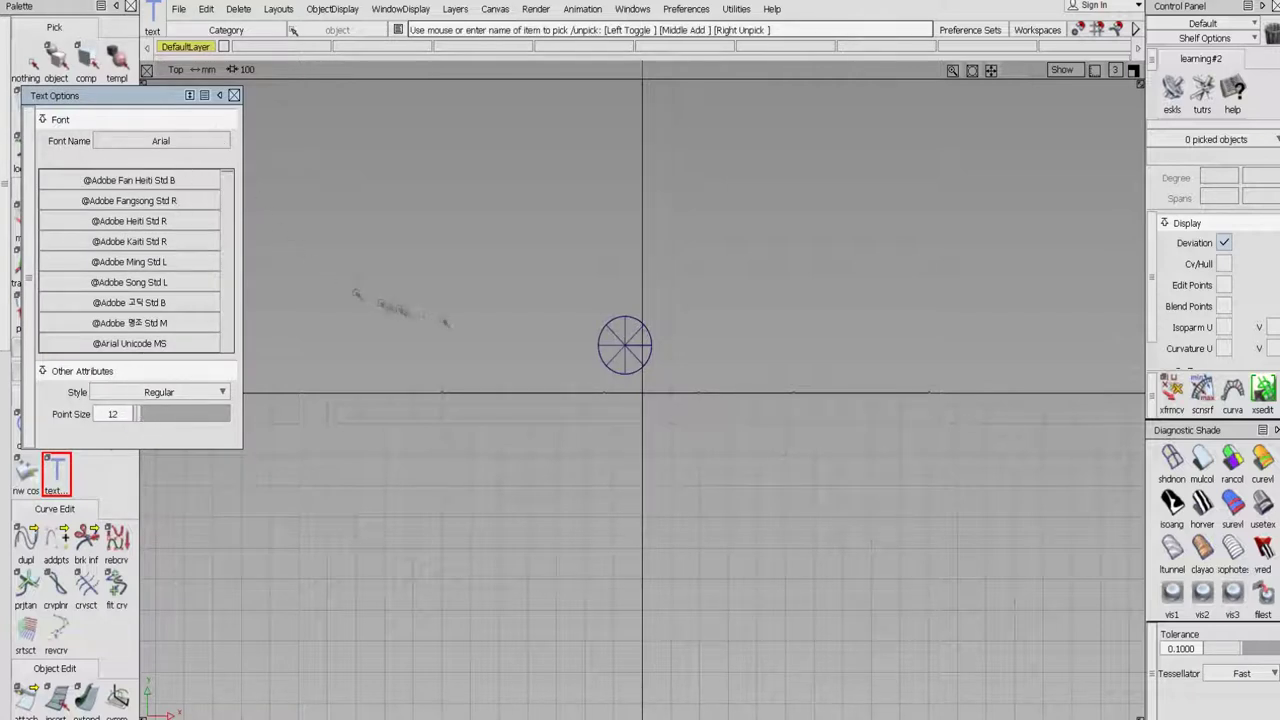
{"action": "left_click", "coordinate": [462, 320]}
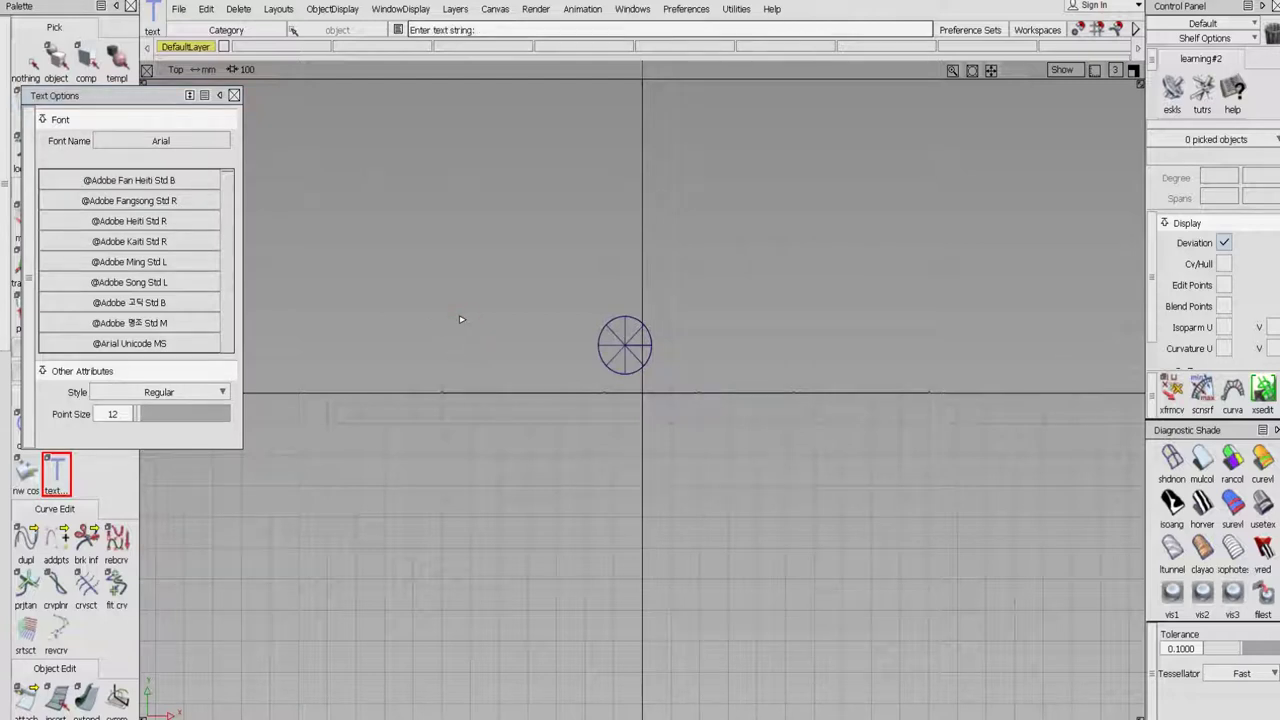
{"action": "type", "text": "Alt"}
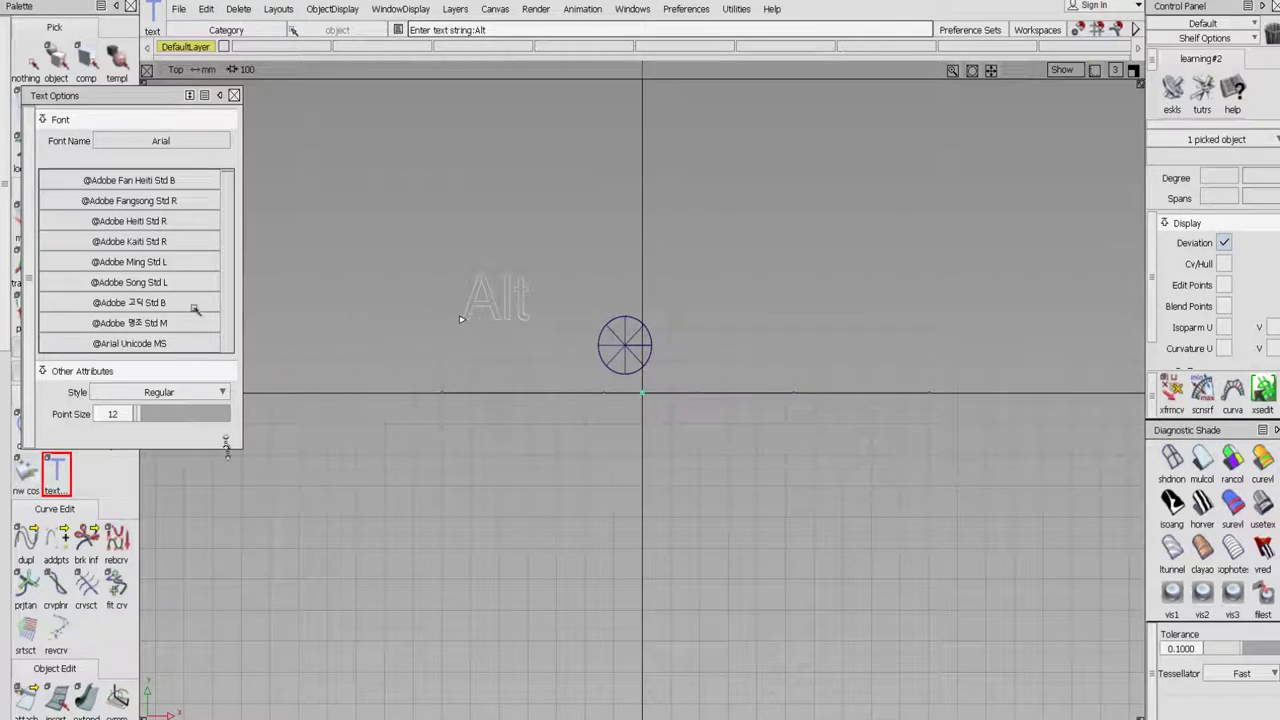
{"action": "left_click", "coordinate": [234, 96]}
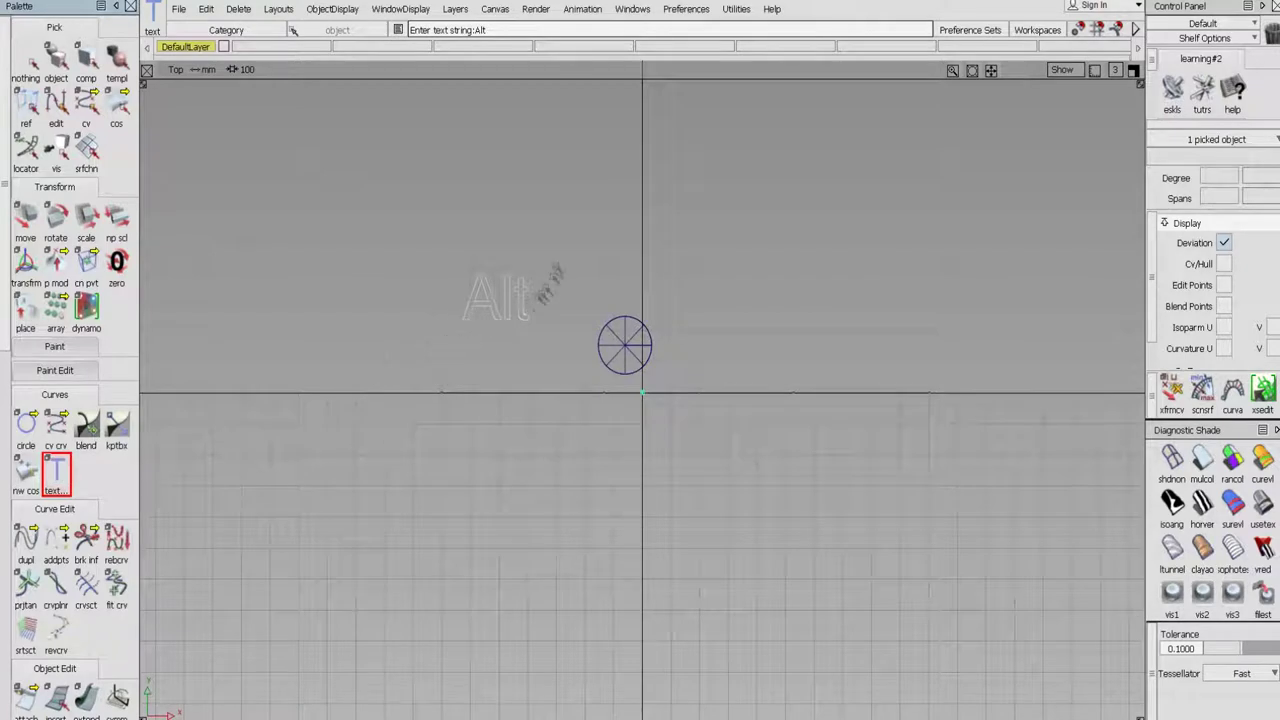
{"action": "left_click", "coordinate": [463, 354]}
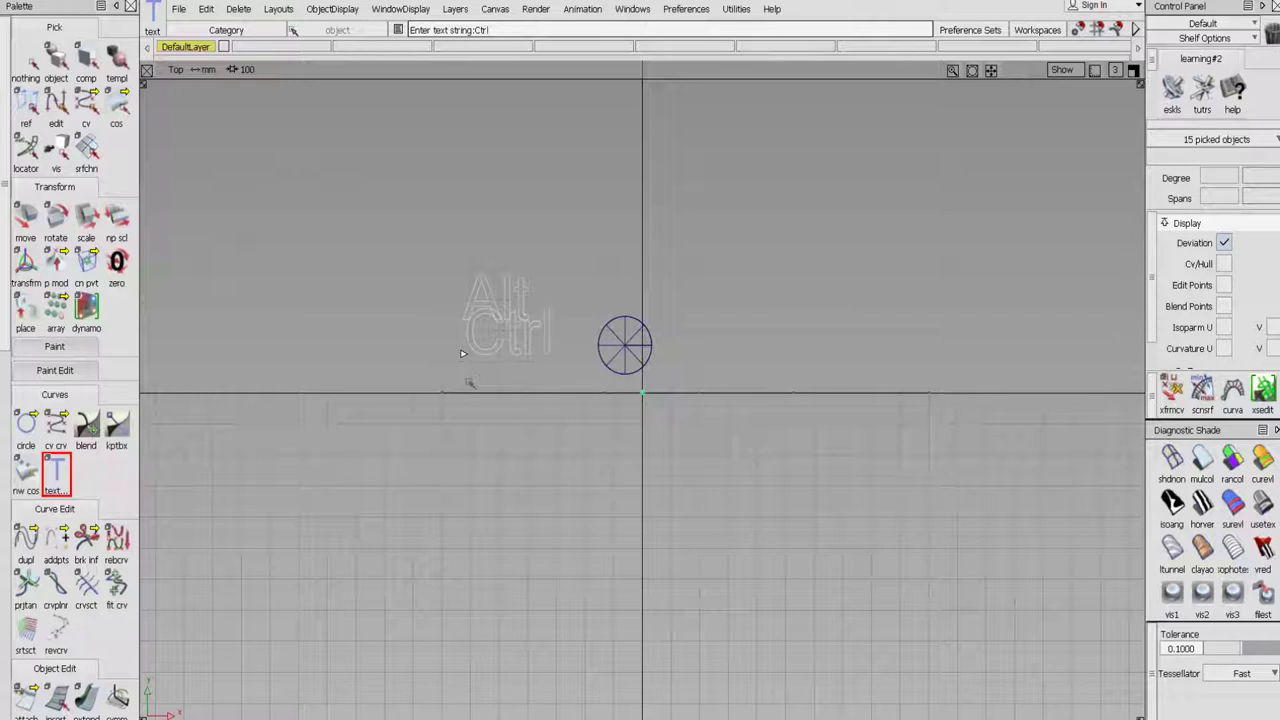
- Pick the "Ctrl" text and move it down slightly so that it no longer overlaps "Alt"
{"action": "left_click", "coordinate": [57, 60]}
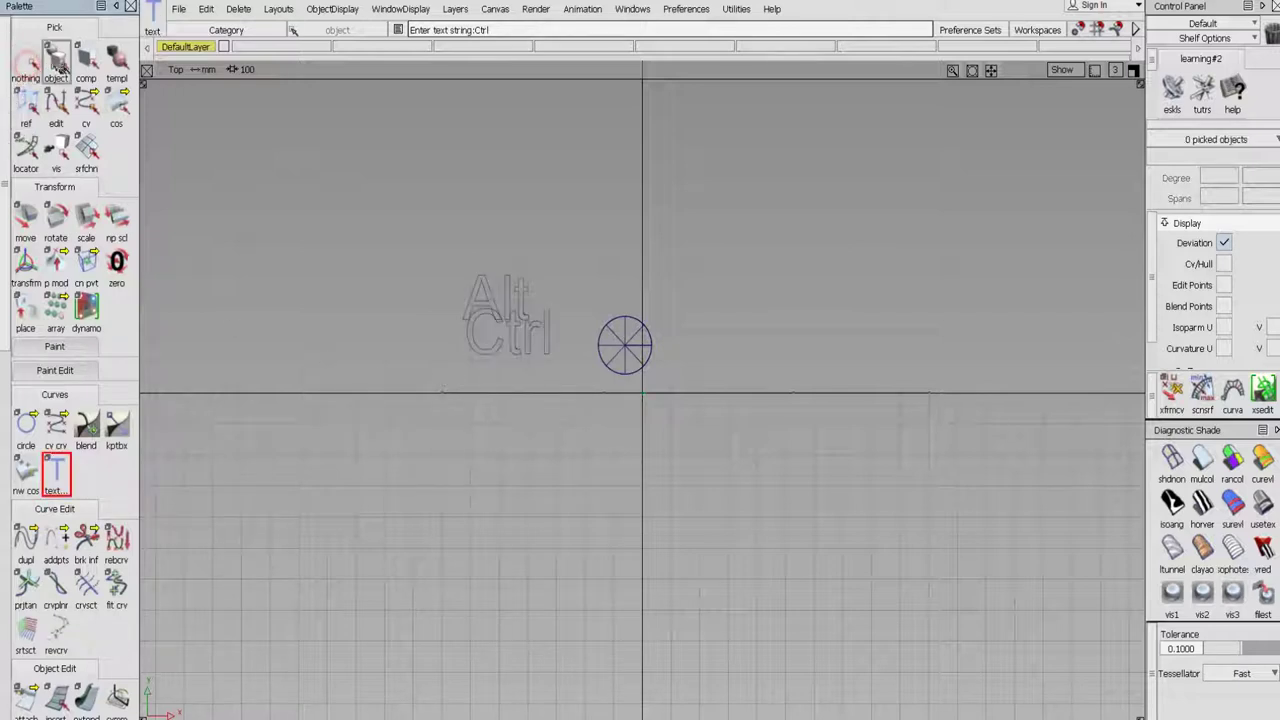
{"action": "left_click", "coordinate": [489, 353]}
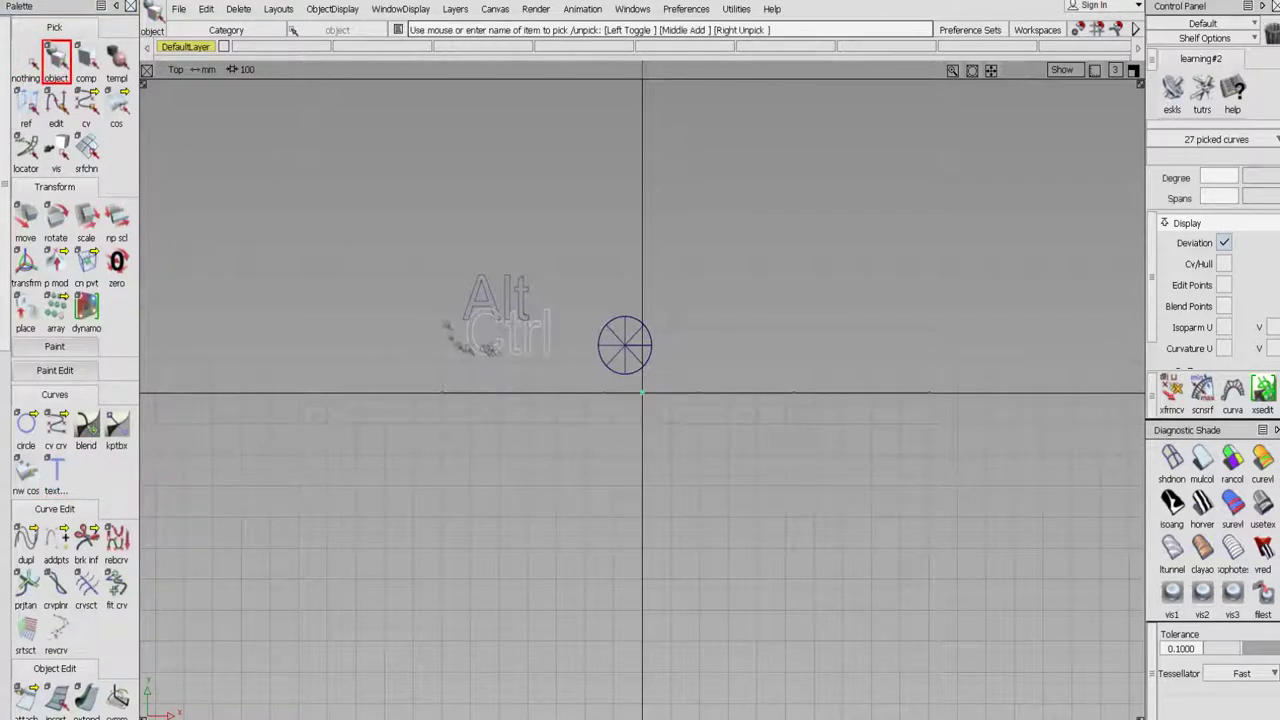
{"action": "left_click", "coordinate": [25, 217]}
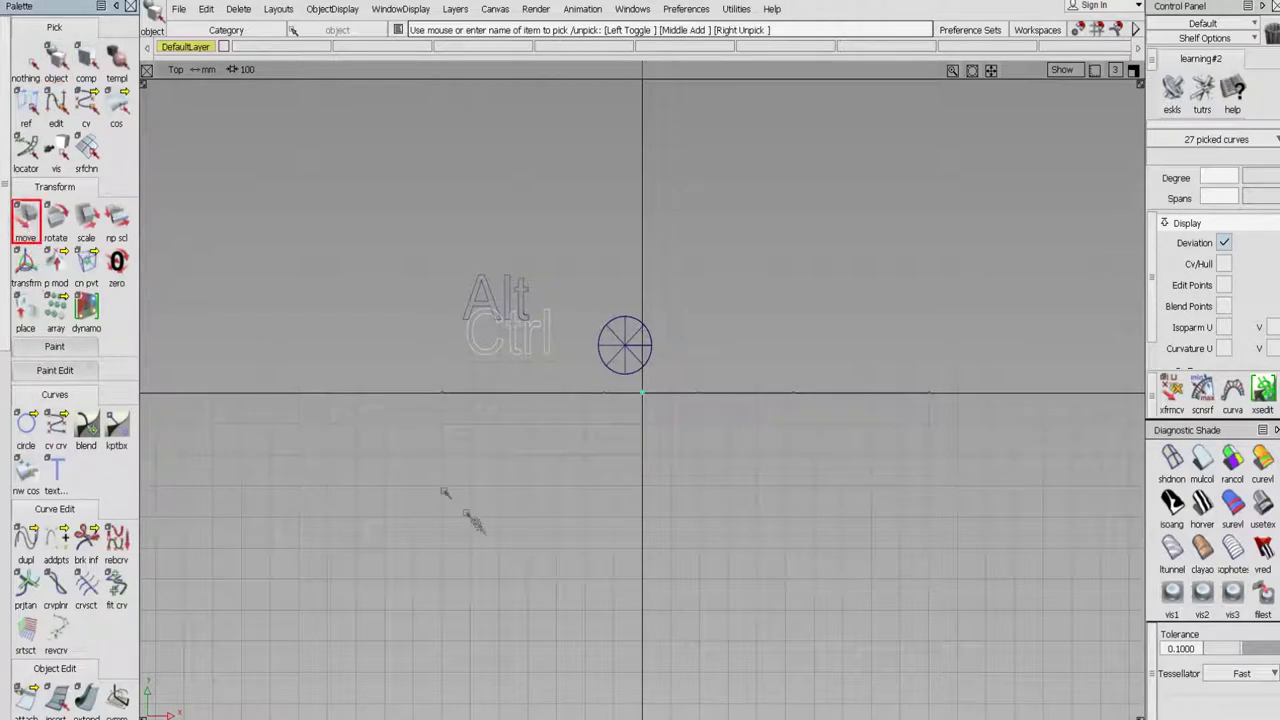
{"action": "left_click_drag", "start_coordinate": [449, 497], "coordinate": [471, 550]}
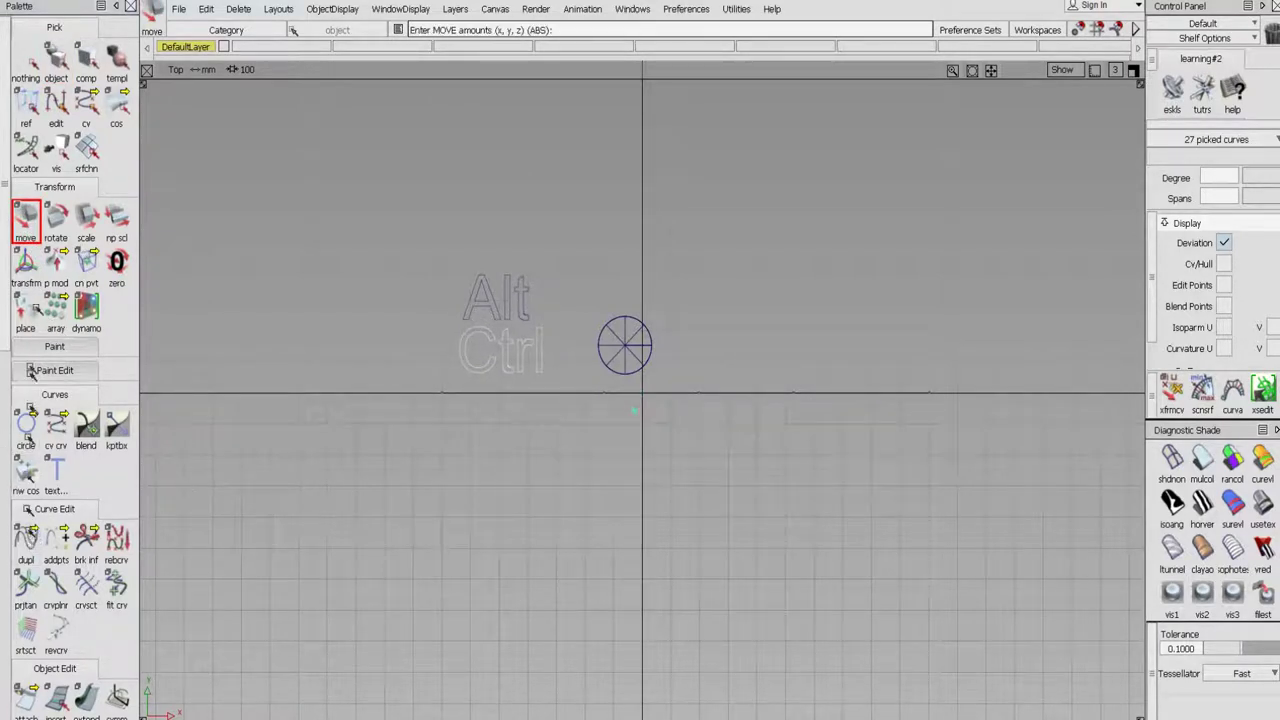
- Copy and paste the "Alt" and "Ctrl" texts together and move the pasted copy straight down below the X axis
{"action": "left_click", "coordinate": [27, 62]}
{"action": "left_click", "coordinate": [56, 62]}
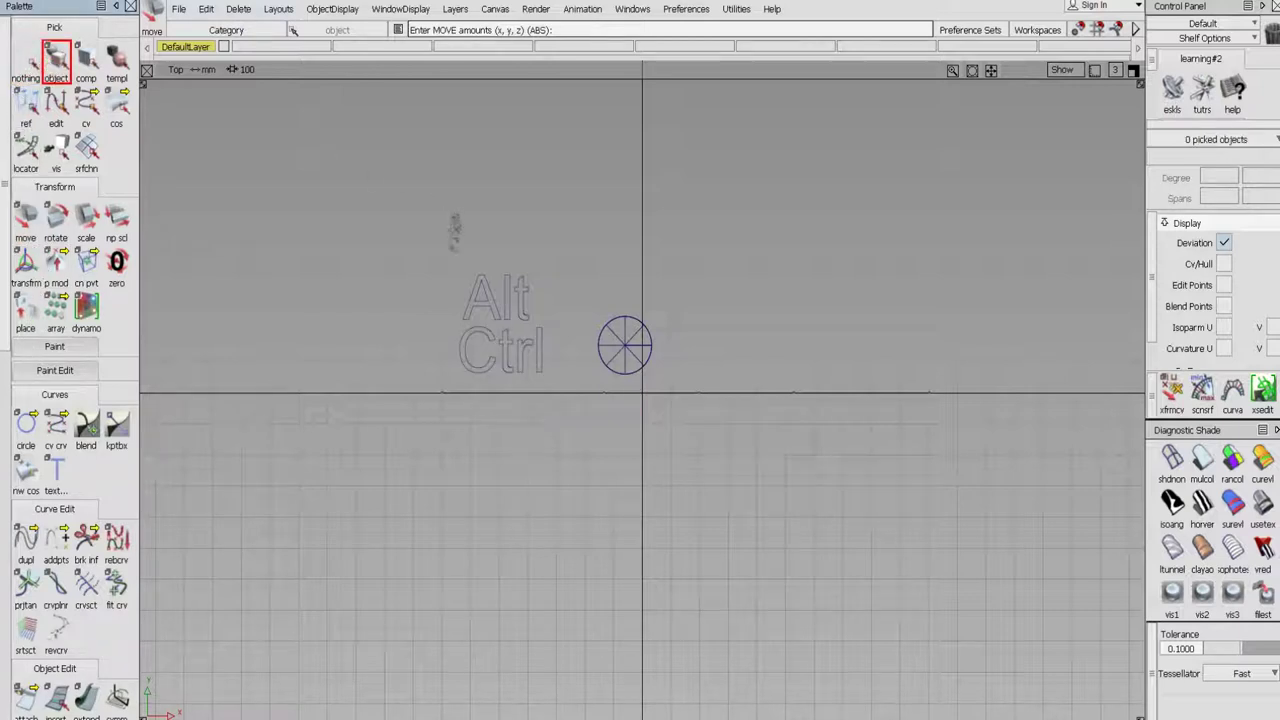
{"action": "left_click_drag", "start_coordinate": [448, 252], "coordinate": [537, 375]}
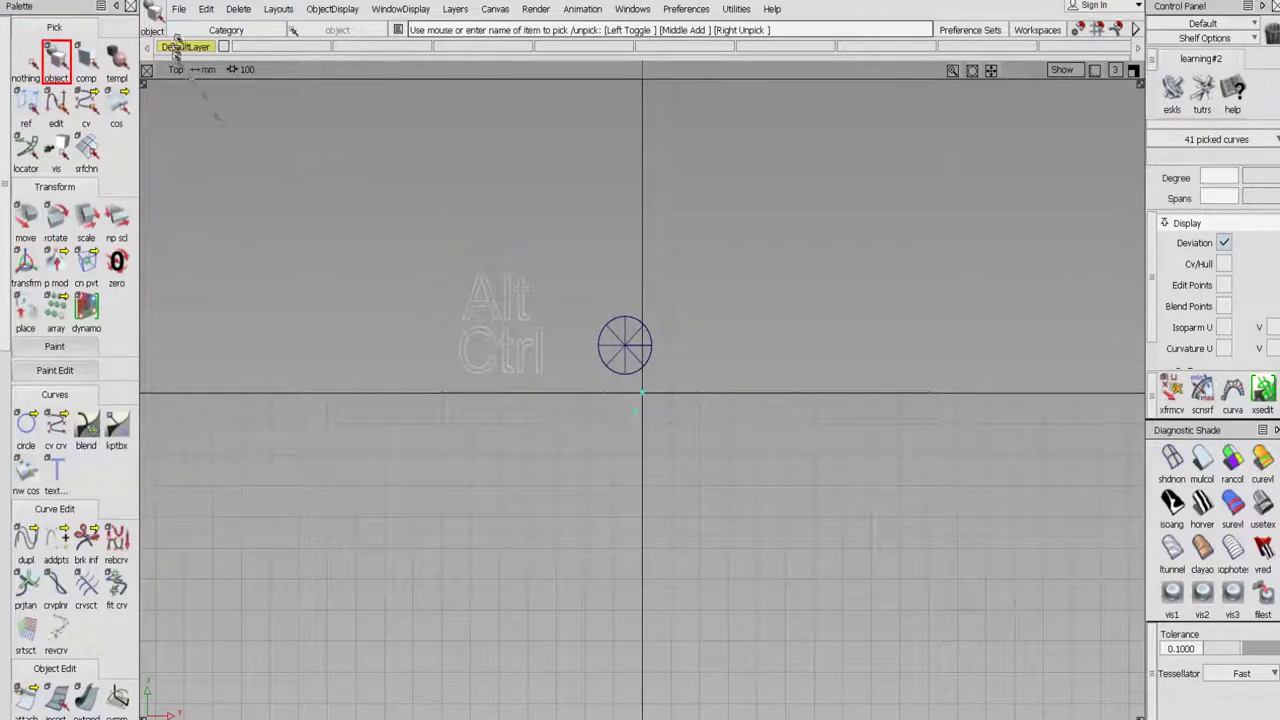
{"action": "left_click", "coordinate": [210, 9]}
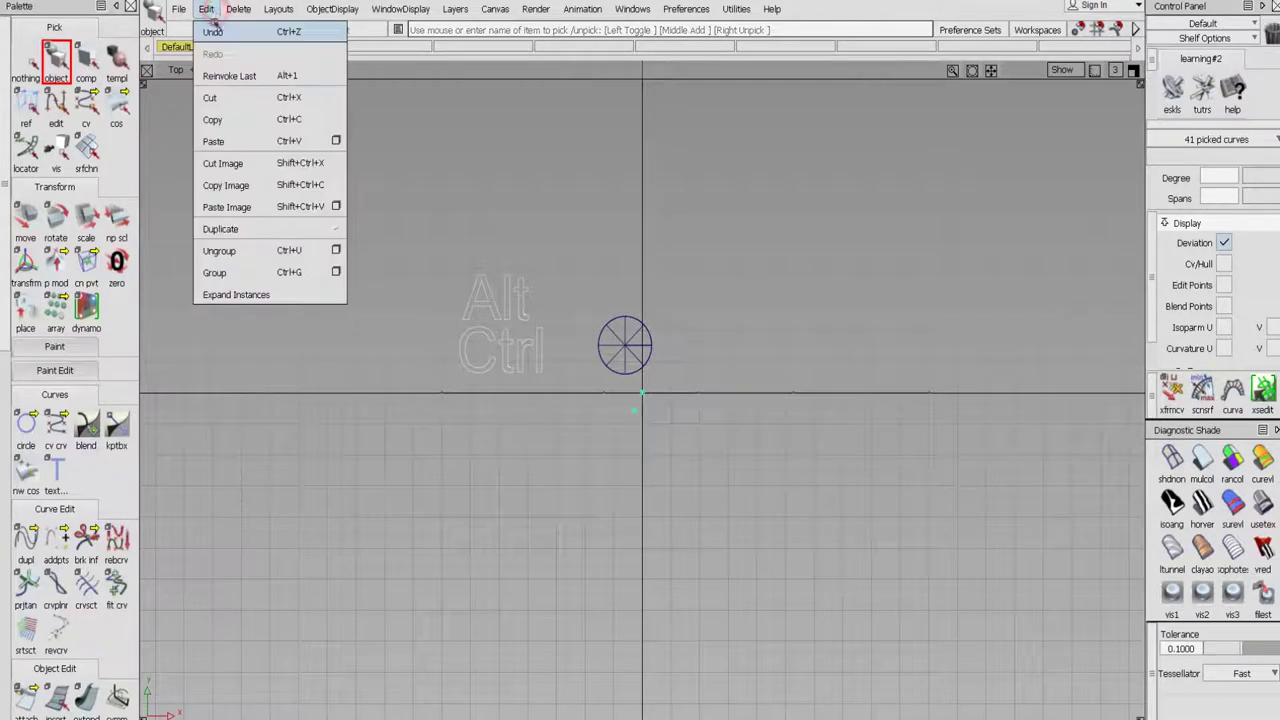
{"action": "left_click", "coordinate": [218, 119]}
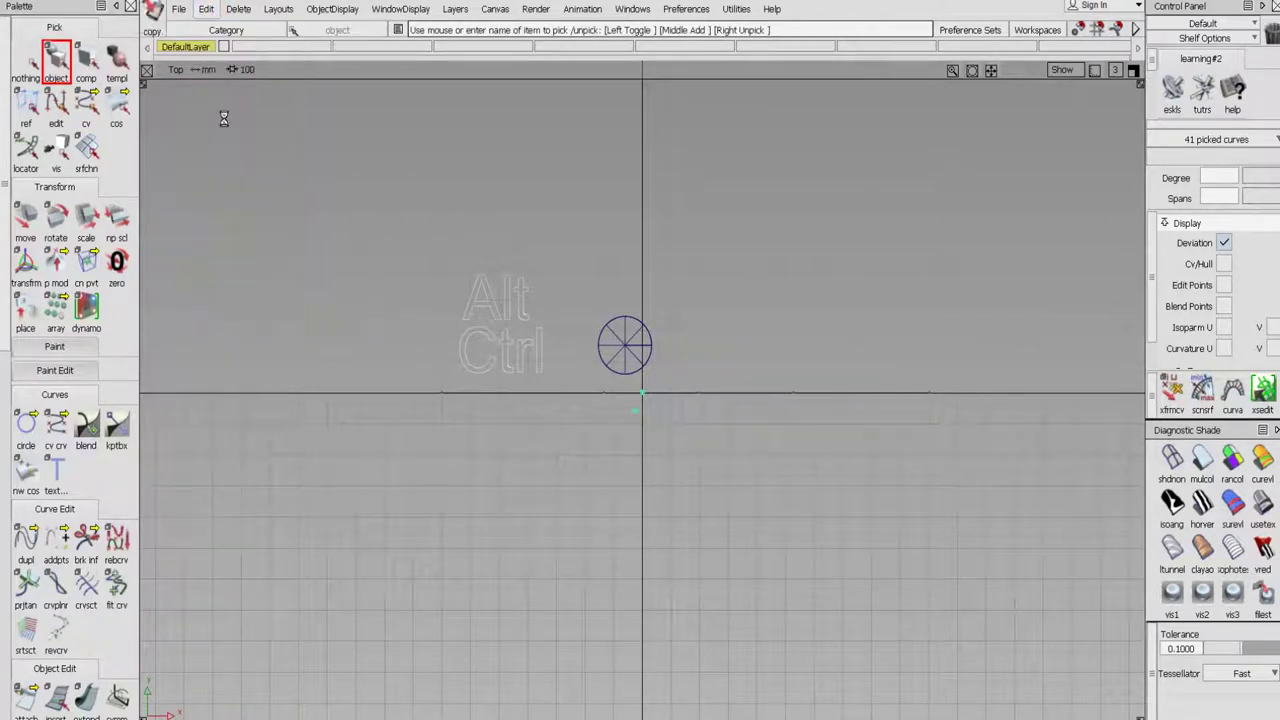
{"action": "left_click", "coordinate": [208, 10]}
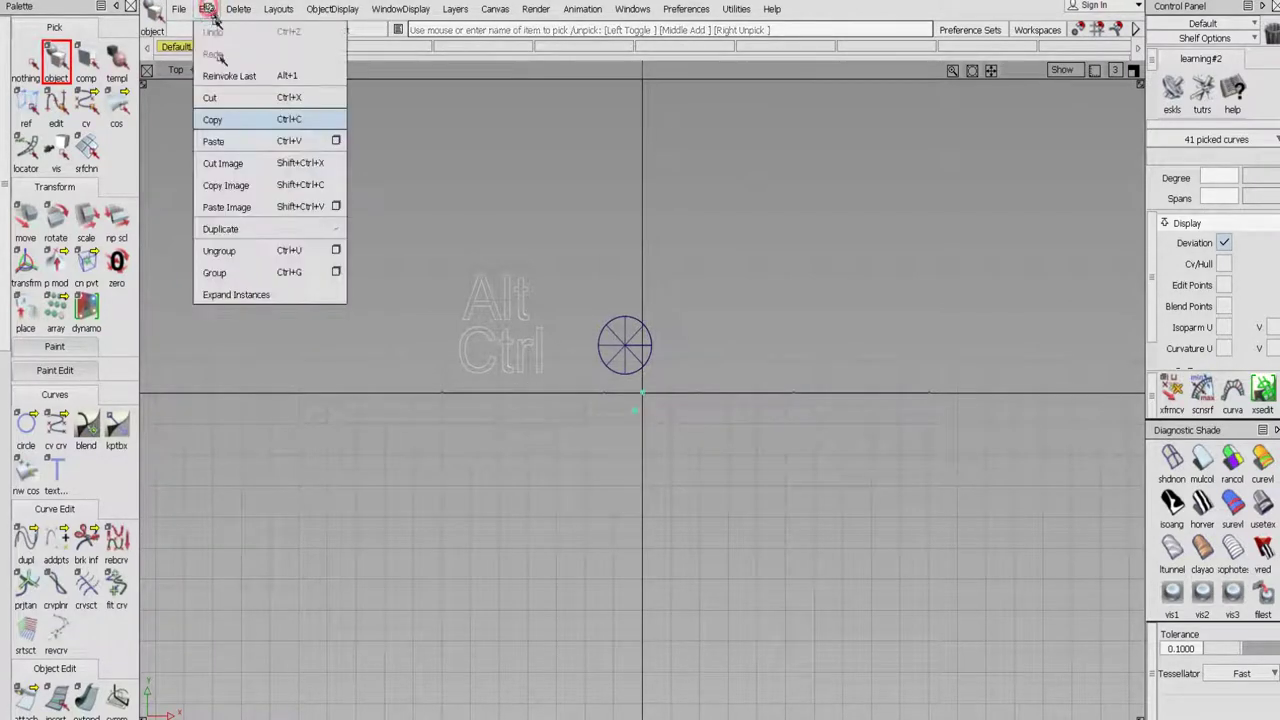
{"action": "left_click", "coordinate": [215, 141]}
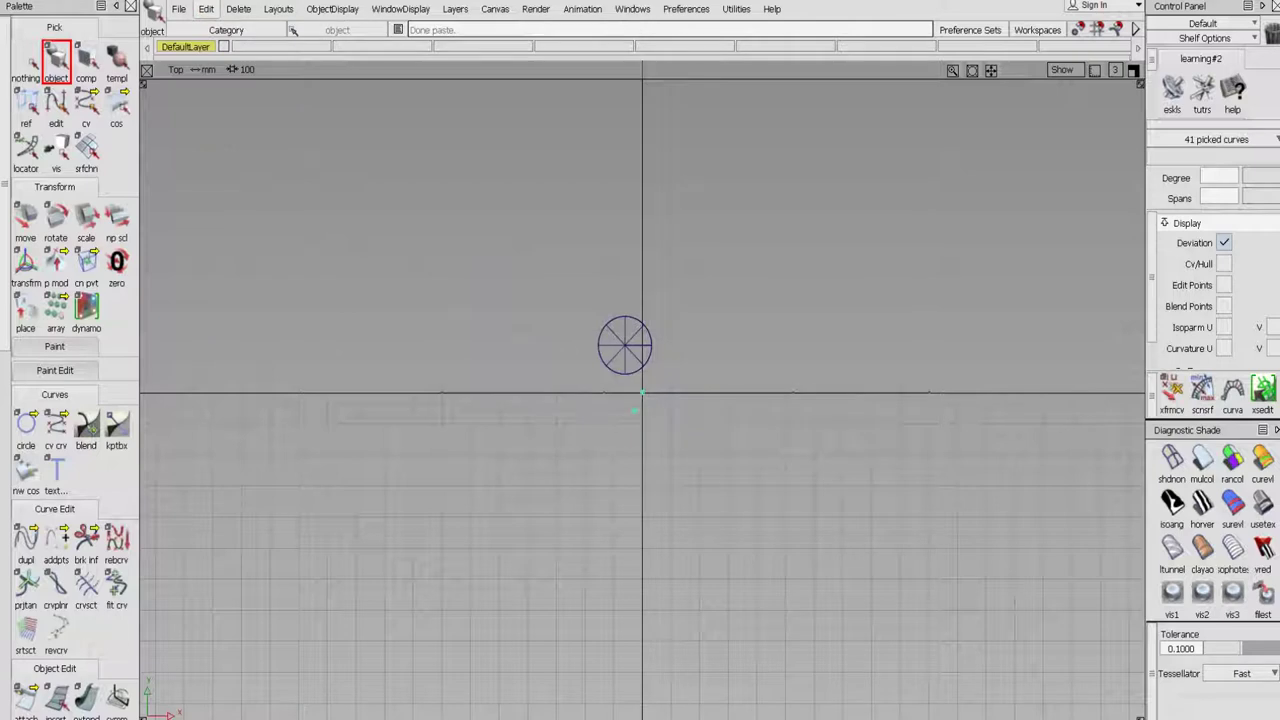
{"action": "left_click", "coordinate": [26, 222]}
{"action": "left_click_drag", "start_coordinate": [441, 305], "coordinate": [446, 440]}
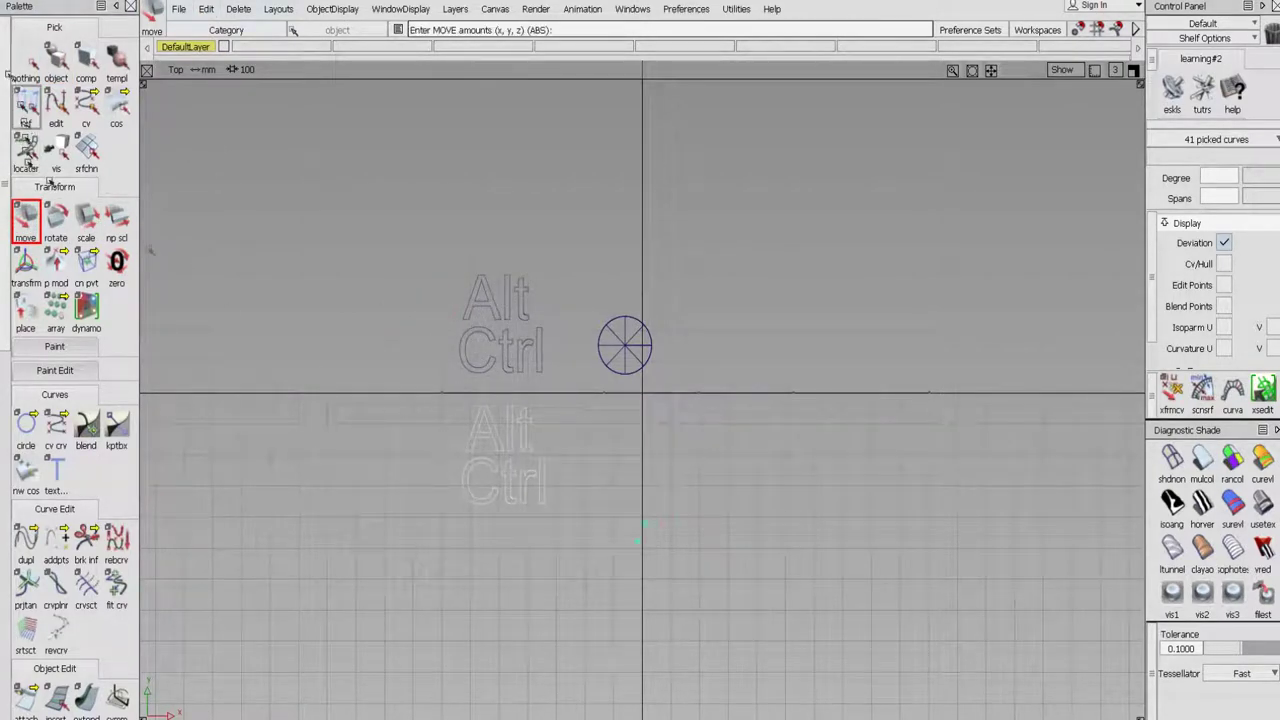
- Create a "+" text and move it to the right of the lower "Alt" text
{"action": "left_click", "coordinate": [25, 58]}
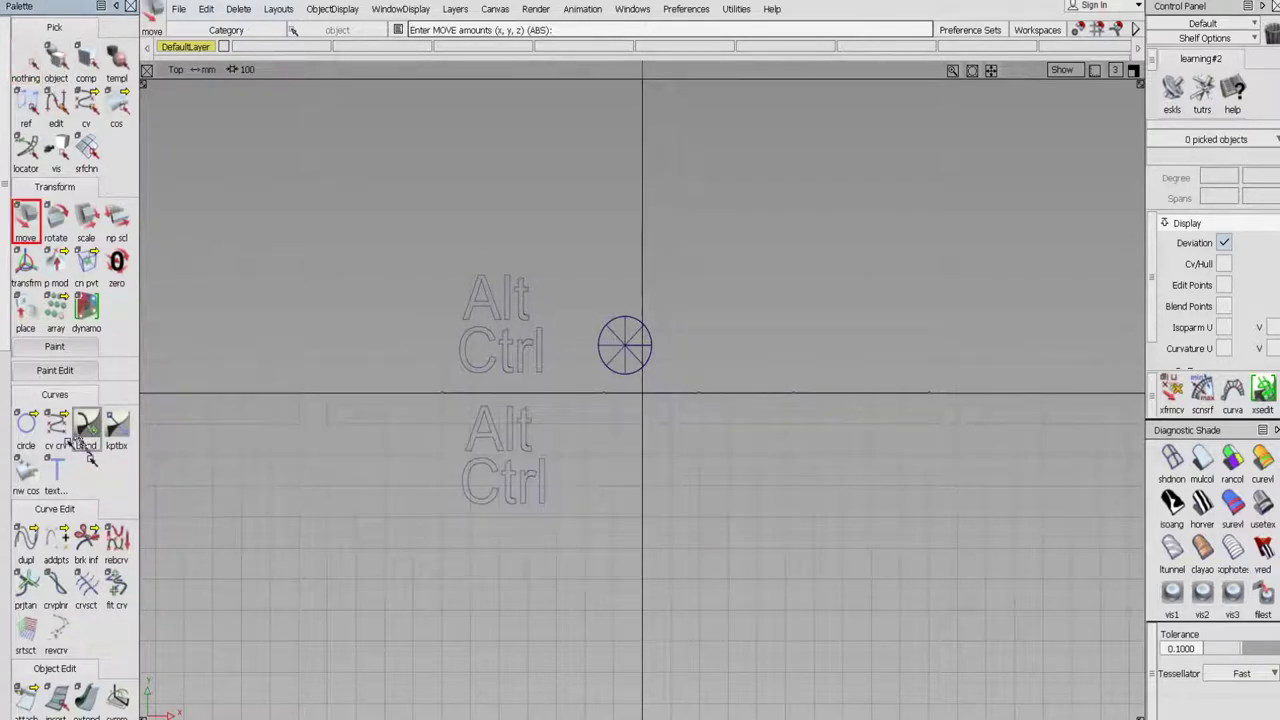
{"action": "left_click", "coordinate": [56, 475]}
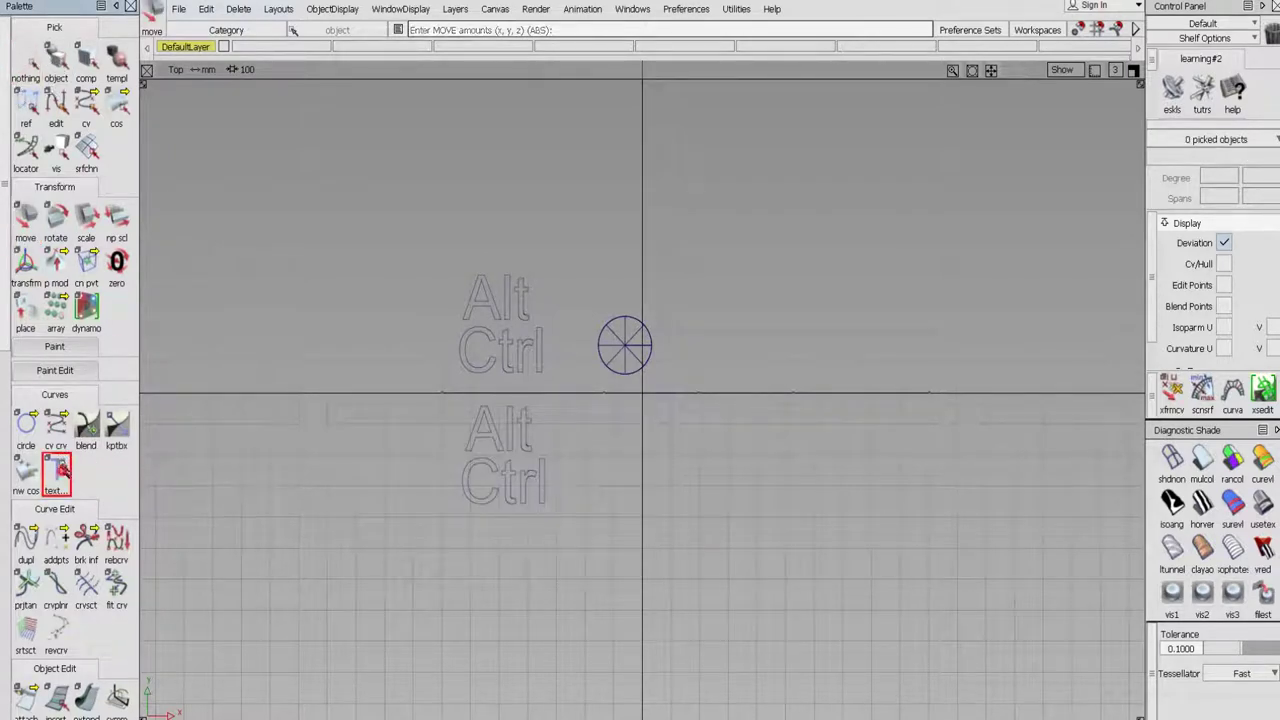
{"action": "left_click", "coordinate": [336, 484]}
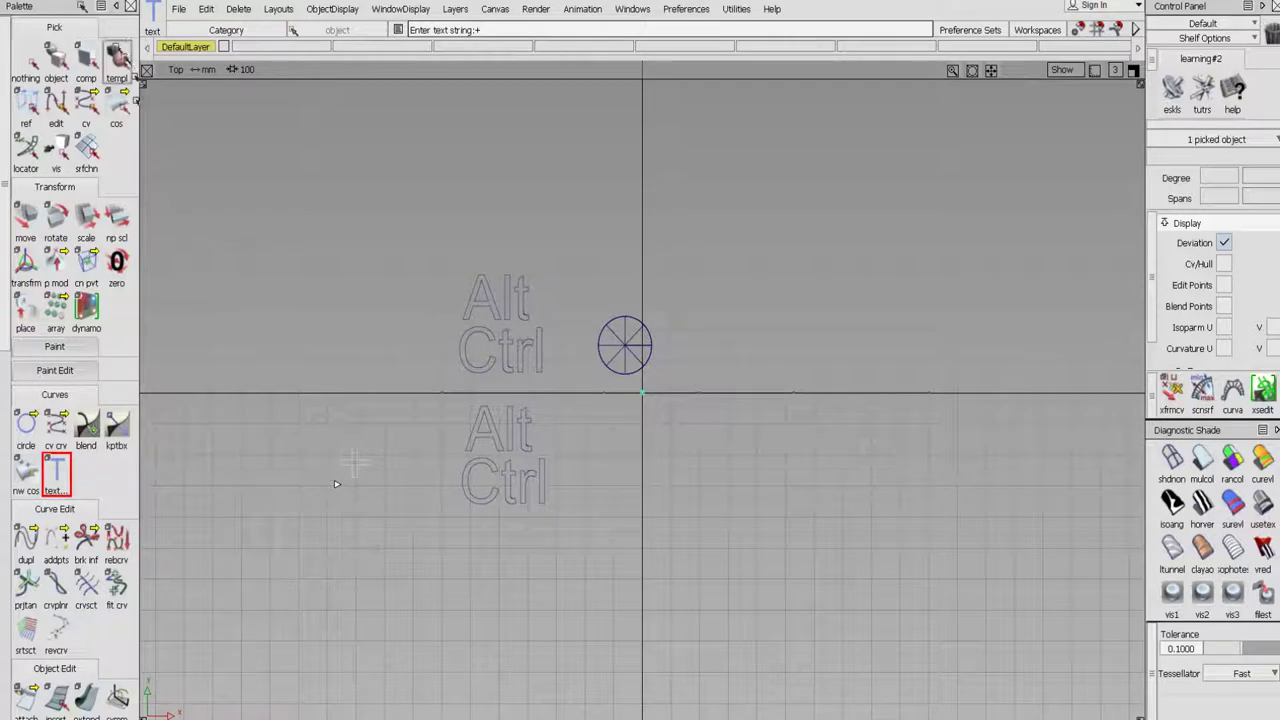
{"action": "left_click", "coordinate": [25, 215]}
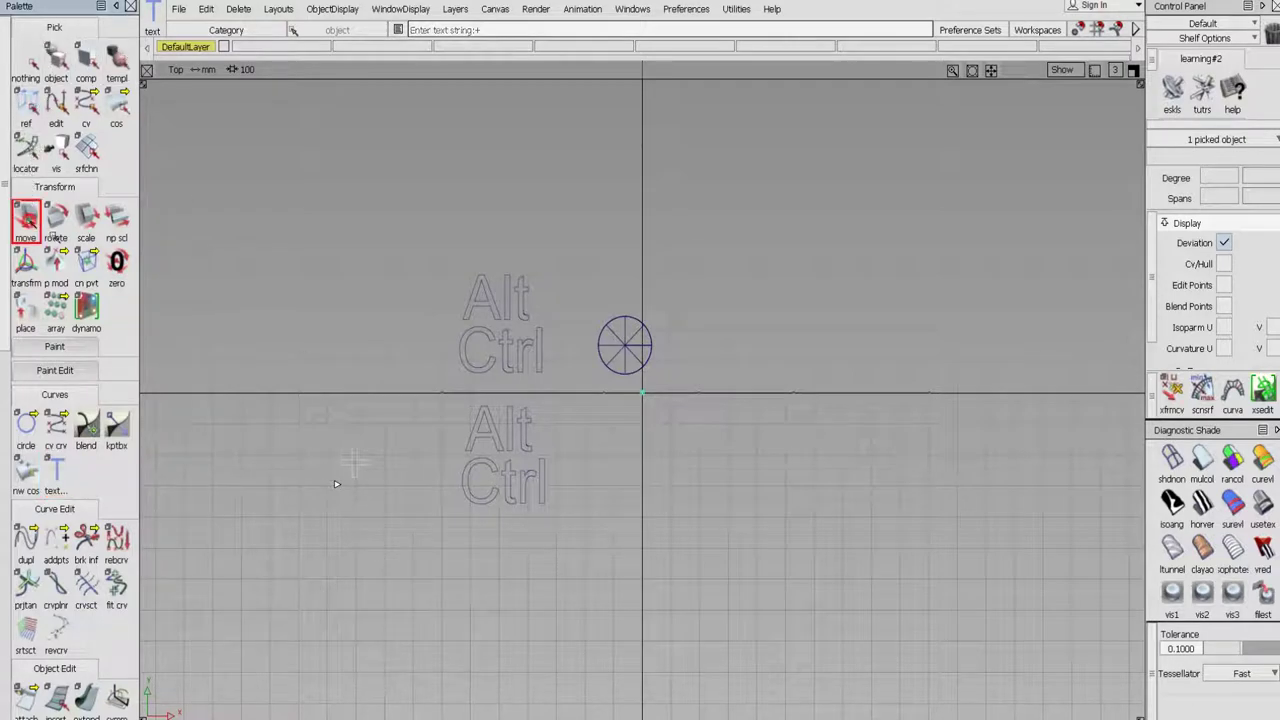
{"action": "left_click_drag", "start_coordinate": [350, 551], "coordinate": [562, 432]}
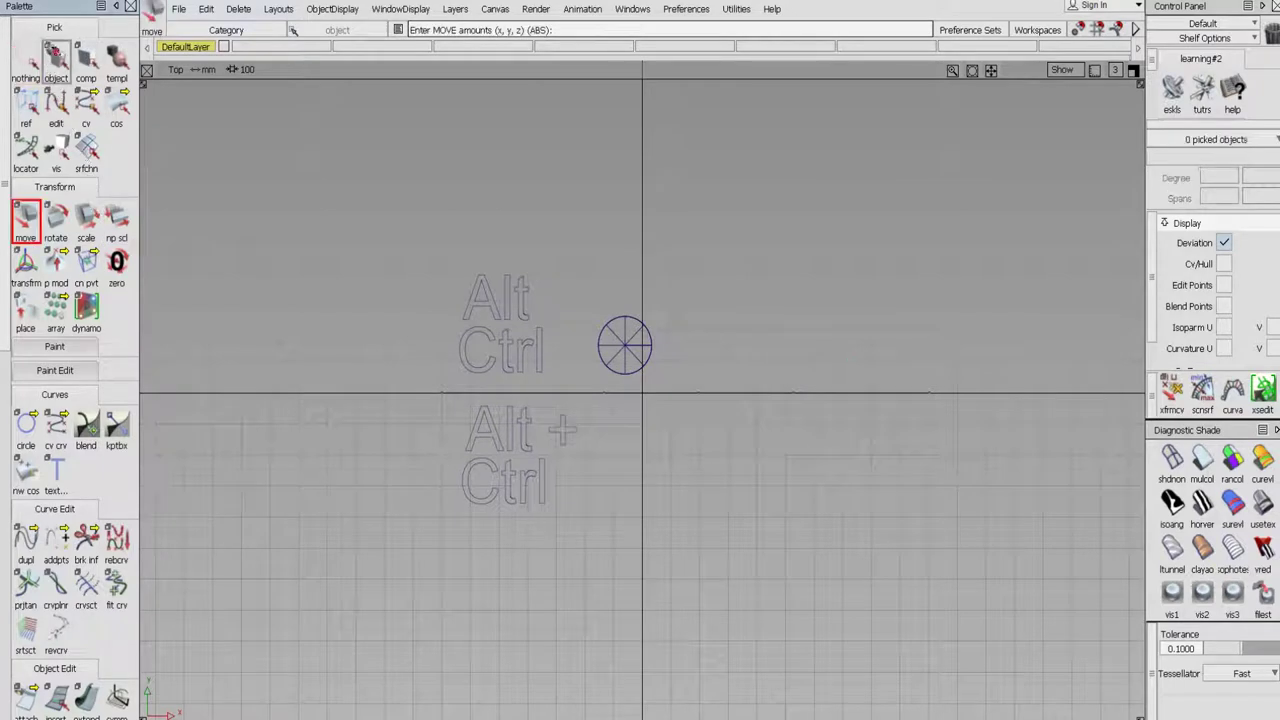
- Move the lower "Ctrl" text up behind the plus sign to form "Alt + Ctrl" on one line, and unpick it
{"action": "left_click", "coordinate": [55, 57]}
{"action": "left_click", "coordinate": [490, 478]}
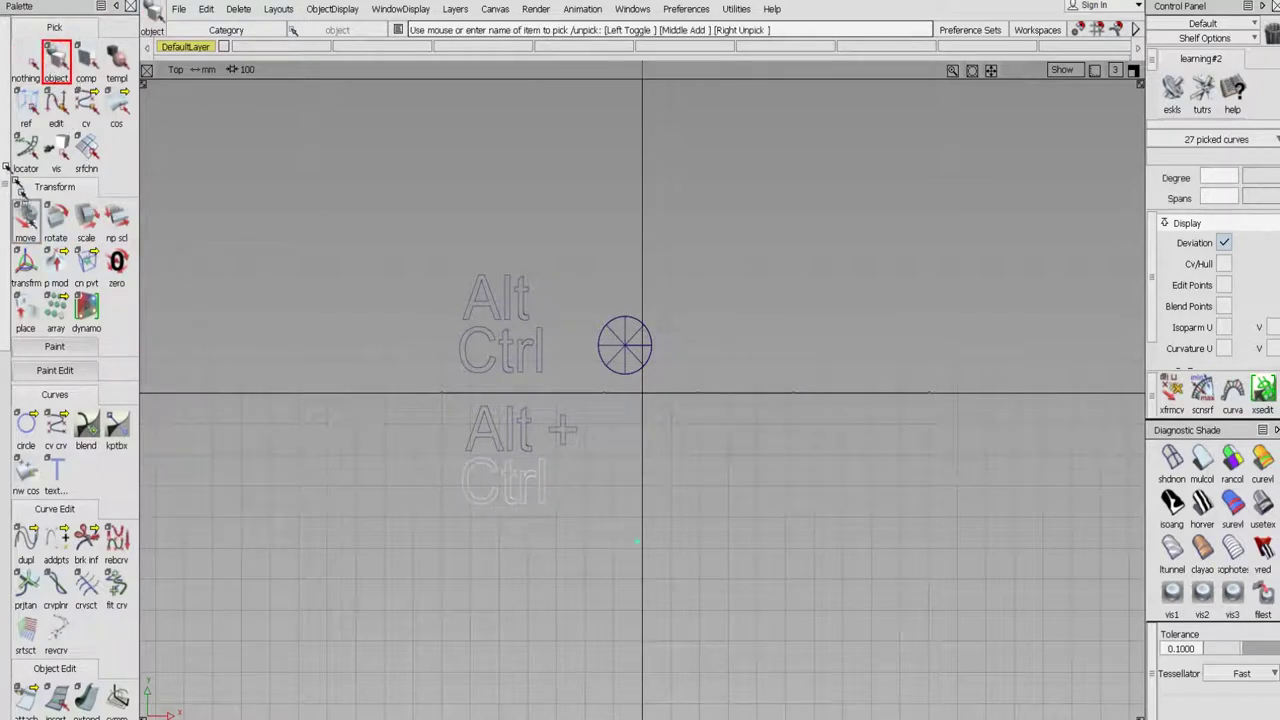
{"action": "left_click", "coordinate": [25, 217]}
{"action": "left_click_drag", "start_coordinate": [378, 588], "coordinate": [512, 535]}
{"action": "left_click", "coordinate": [40, 52]}
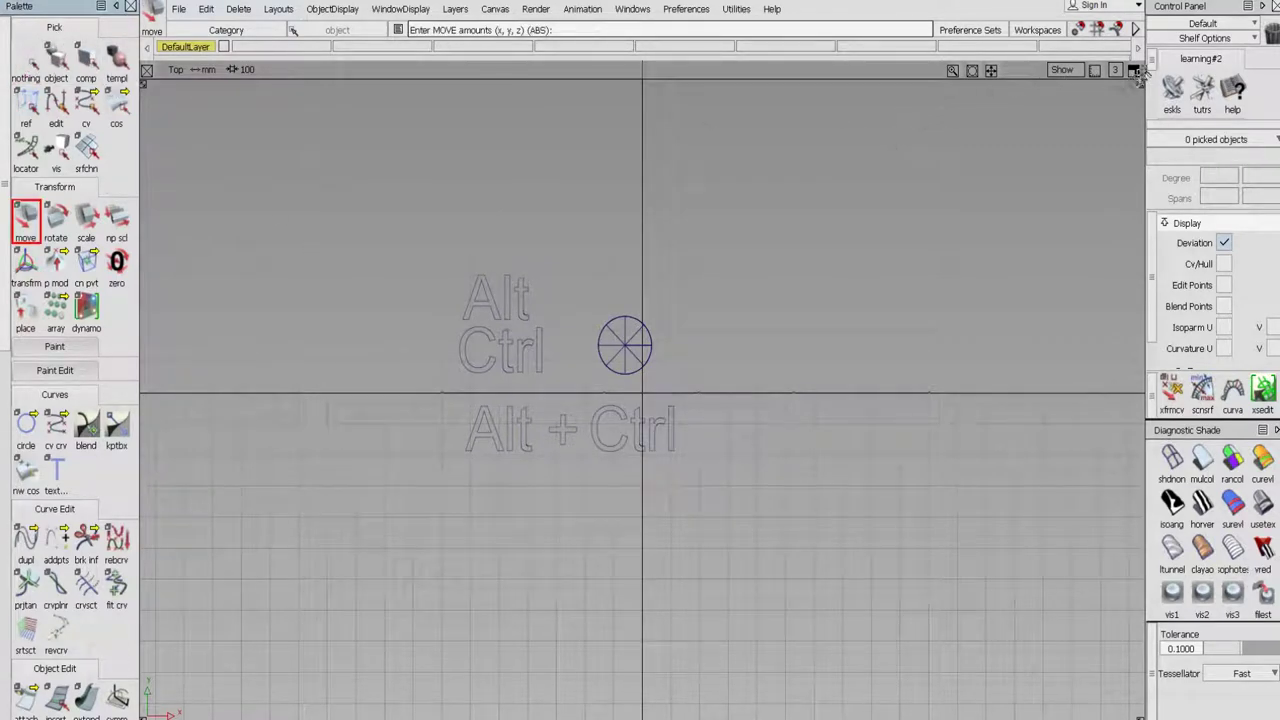
- Frame all objects in the Top view, pick the cone and move its pivot straight up to just above the cone's base circle
{"action": "left_click_drag", "start_coordinate": [972, 70], "coordinate": [973, 73]}
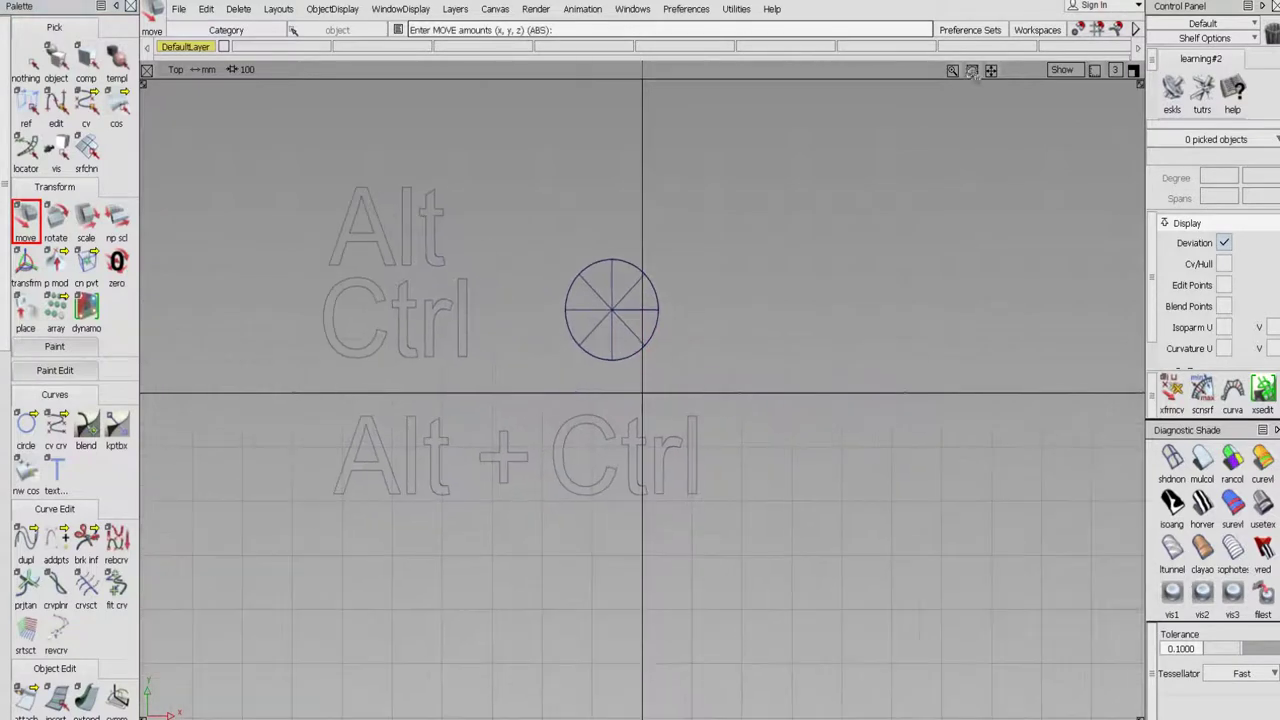
{"action": "left_click", "coordinate": [56, 60]}
{"action": "left_click", "coordinate": [600, 326]}
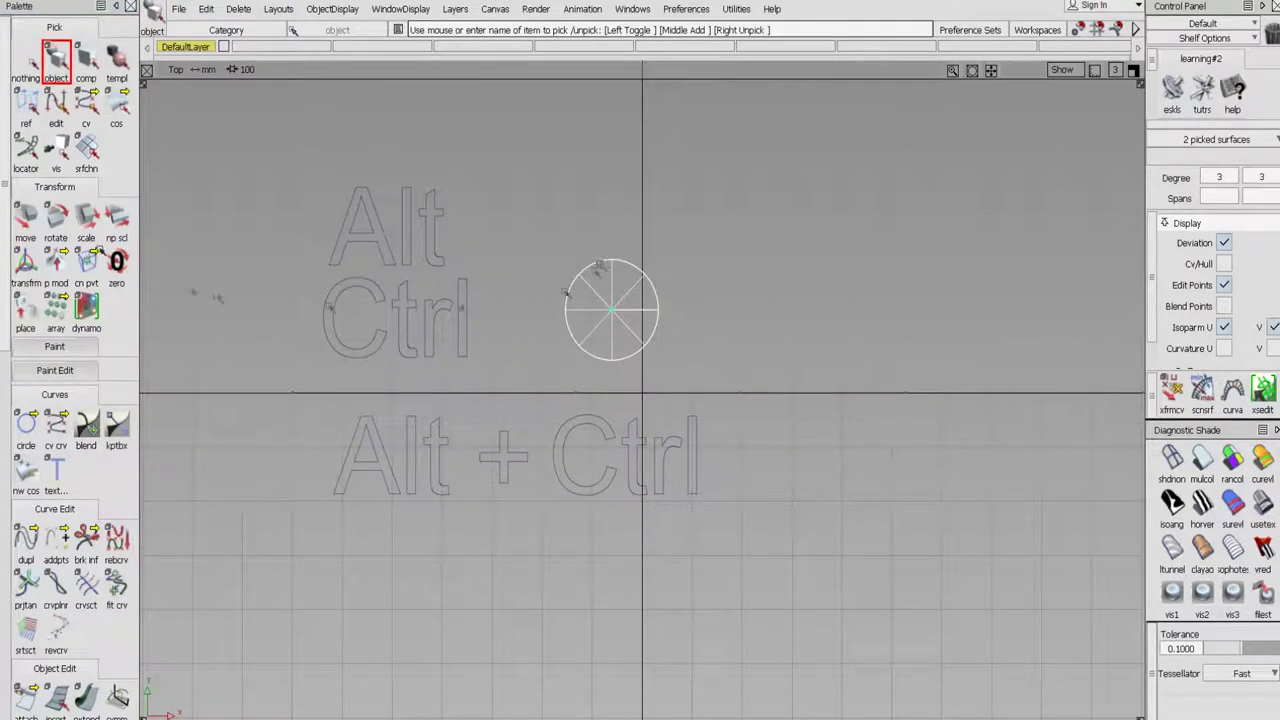
{"action": "left_click_drag", "start_coordinate": [86, 262], "coordinate": [114, 268]}
{"action": "mouse_move", "coordinate": [543, 219]}
{"action": "left_mouse_down"}
{"action": "mouse_move", "coordinate": [532, 126]}
{"action": "mouse_move", "coordinate": [556, 151]}
{"action": "mouse_move", "coordinate": [548, 166]}
{"action": "left_mouse_up"}
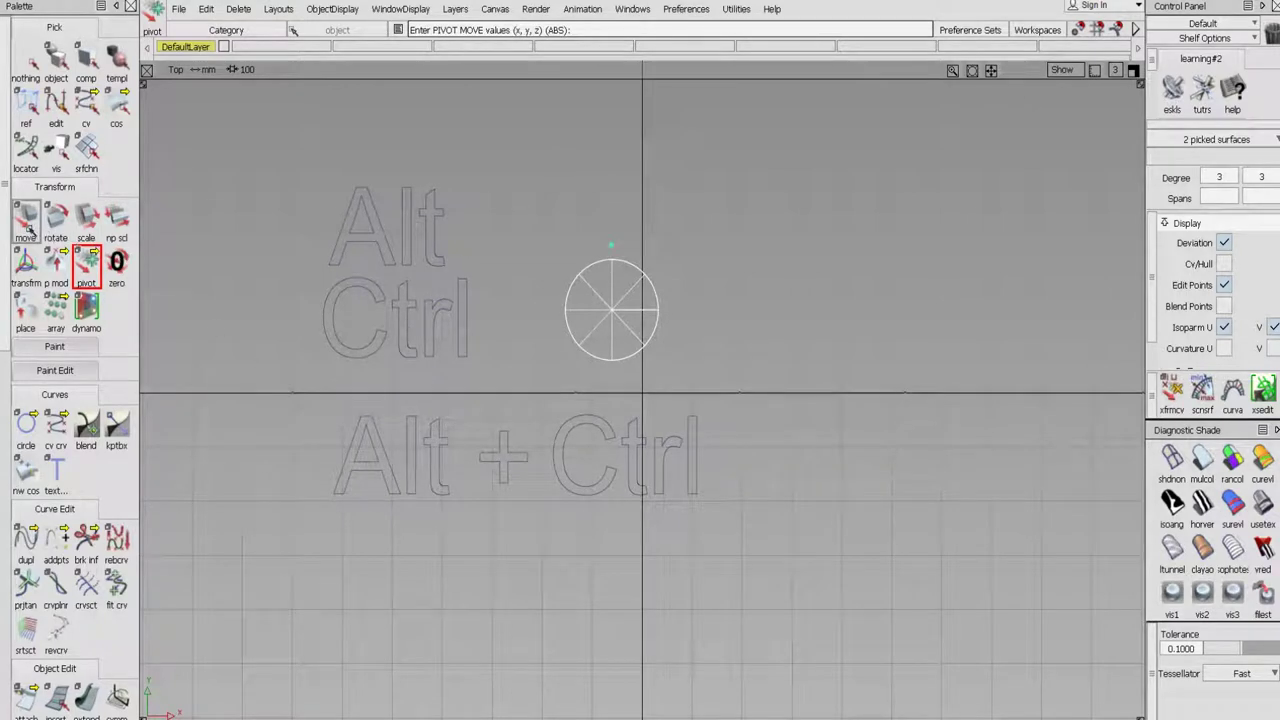
- Clear the selection, pick and unpick the upper "Alt" text, and pick the cone in the Top view
{"action": "left_click", "coordinate": [27, 70]}
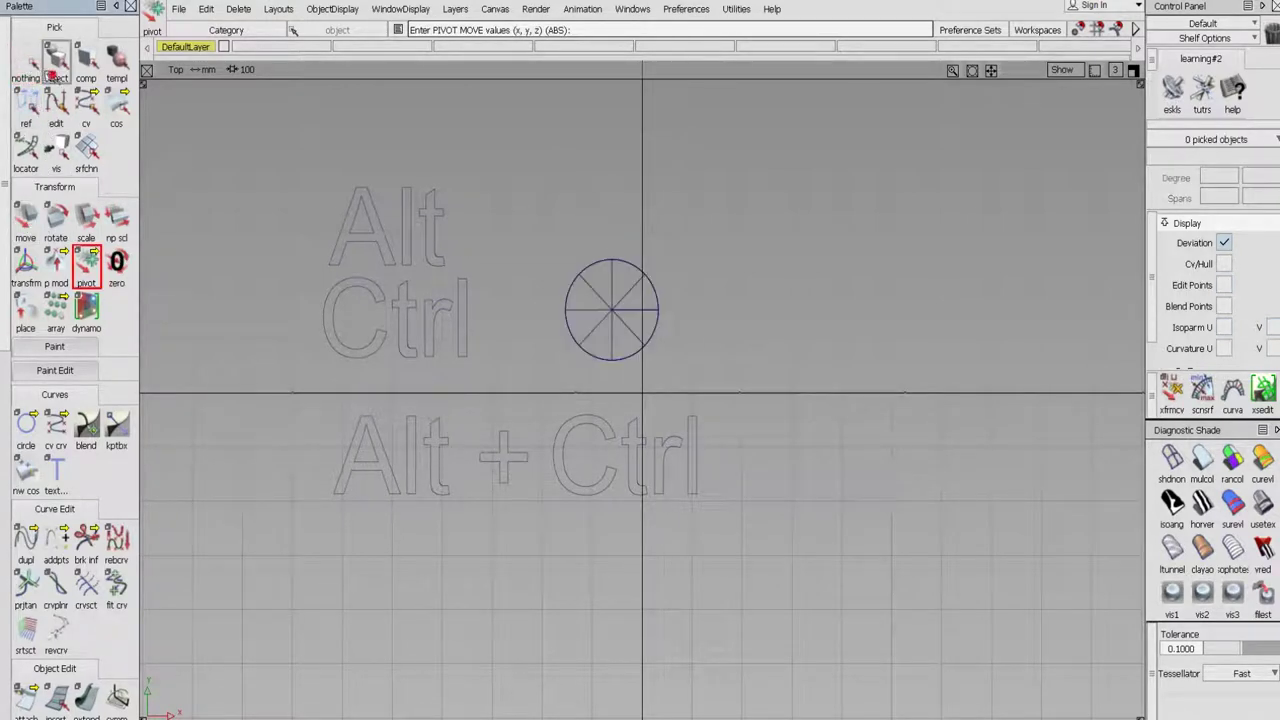
{"action": "left_click", "coordinate": [56, 60]}
{"action": "left_click_drag", "start_coordinate": [336, 194], "coordinate": [430, 234]}
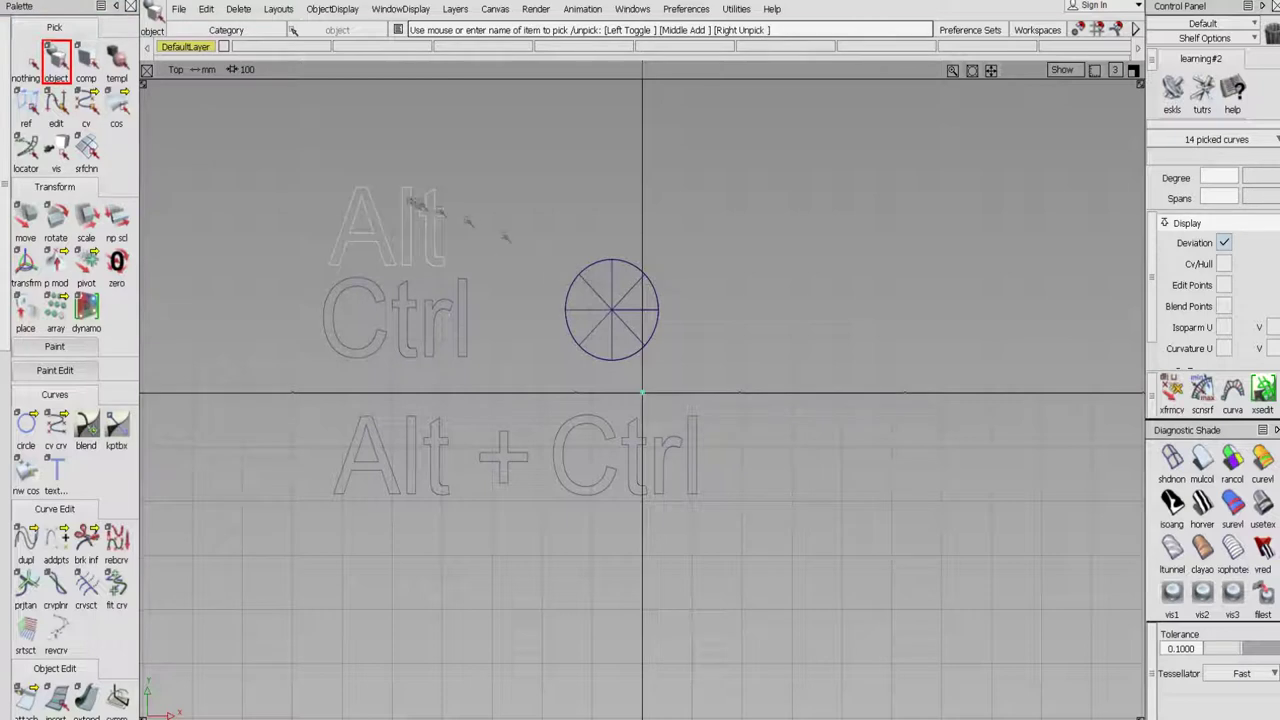
{"action": "left_click", "coordinate": [470, 227]}
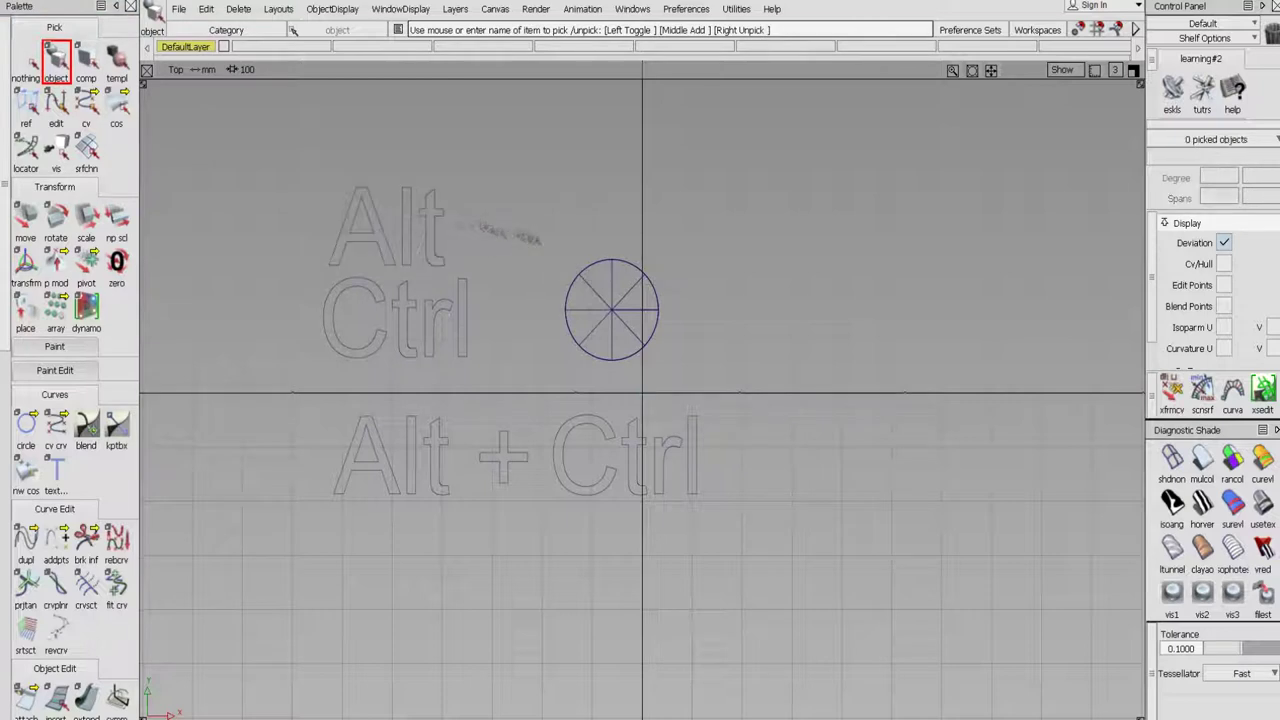
{"action": "left_click_drag", "start_coordinate": [546, 237], "coordinate": [615, 300]}
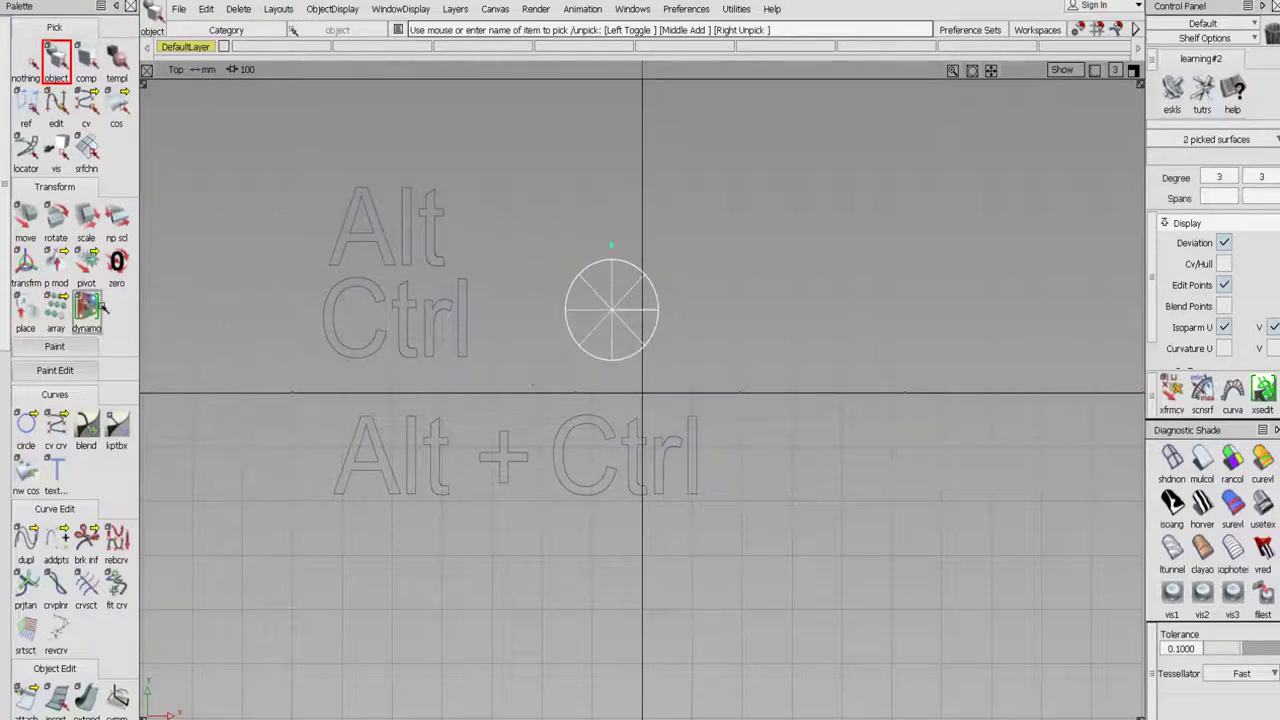
- Within the Move tool, switch the pick to the upper "Alt" text and back to the cone, and move the cone slightly up and left
{"action": "left_click", "coordinate": [30, 225]}
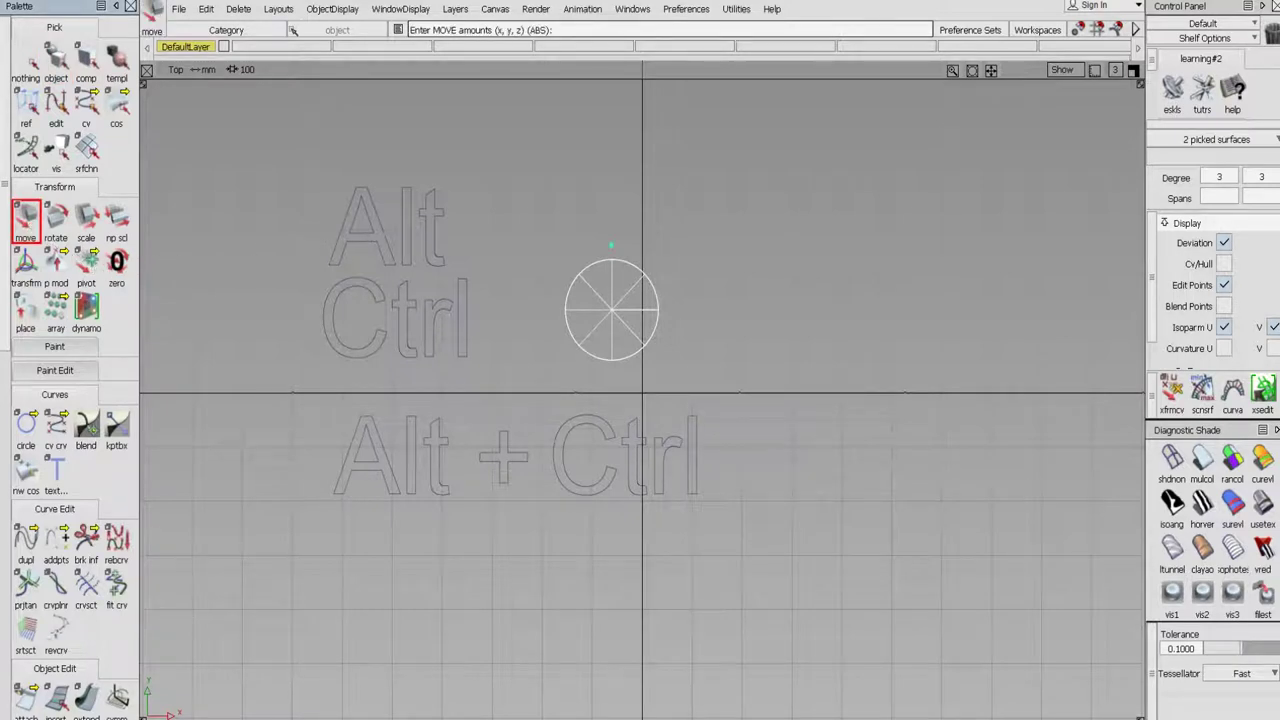
{"action": "left_click", "coordinate": [365, 228]}
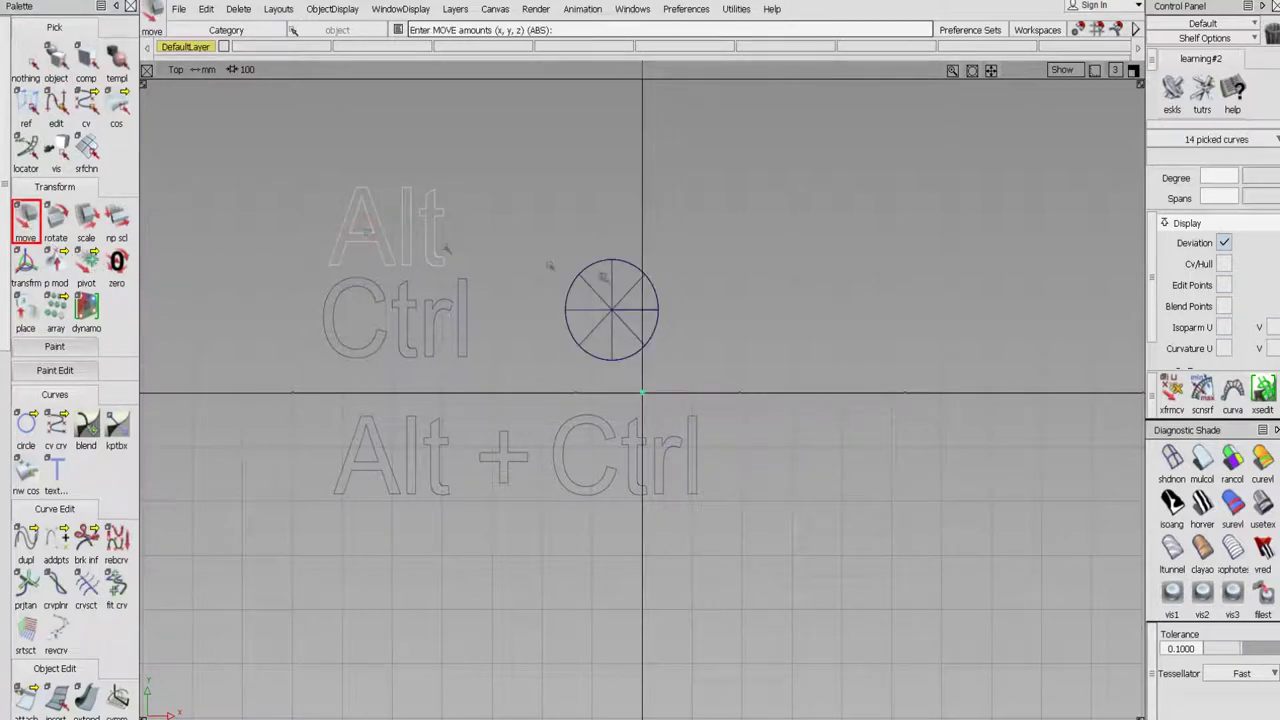
{"action": "left_click", "coordinate": [593, 289]}
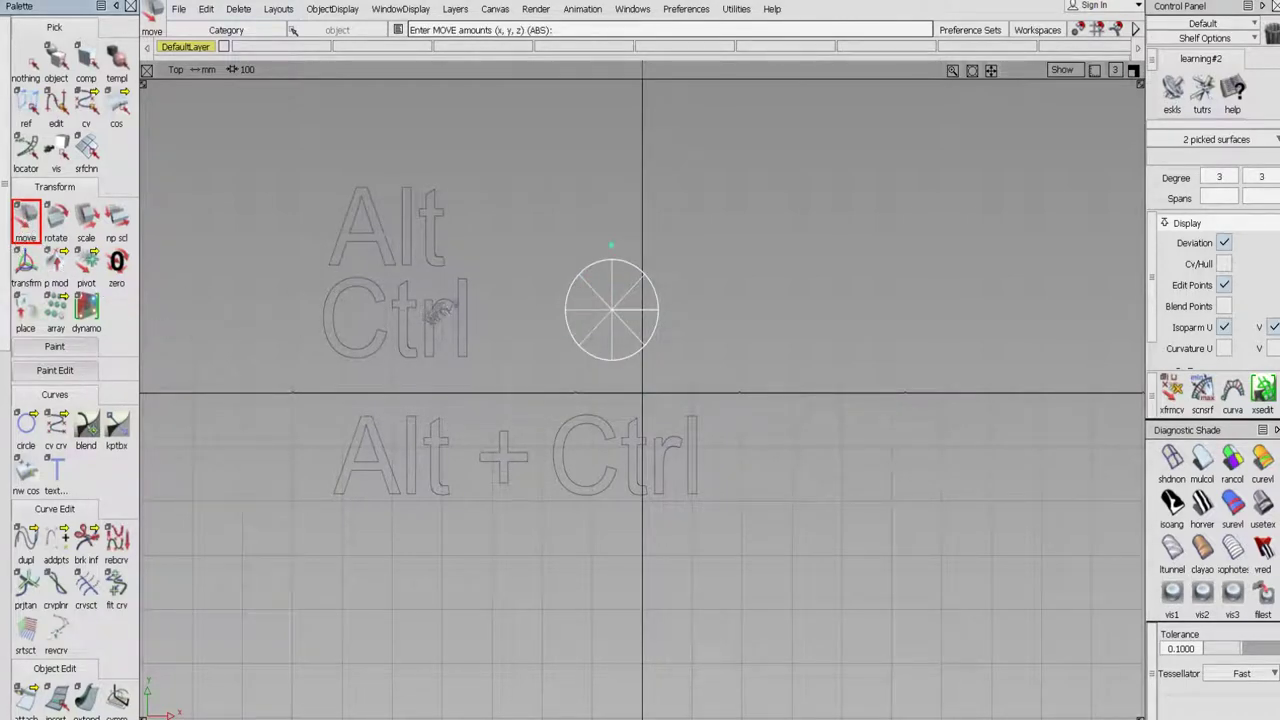
{"action": "left_click_drag", "start_coordinate": [523, 246], "coordinate": [583, 229], "text": "alt"}
- Centre the cone's pivot on its geometry and move the cone right onto the vertical axis in the Top view
{"action": "left_click_drag", "start_coordinate": [92, 267], "coordinate": [147, 273]}
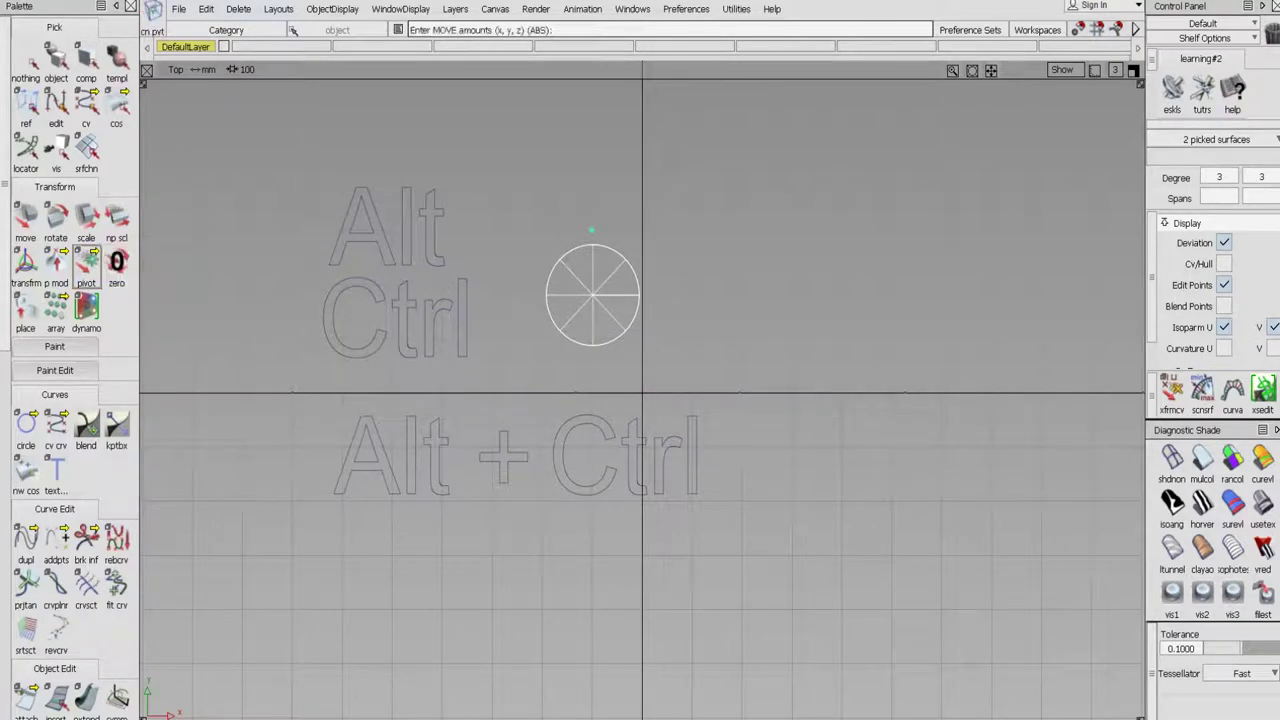
{"action": "left_click", "coordinate": [30, 221]}
{"action": "left_click", "coordinate": [592, 296]}
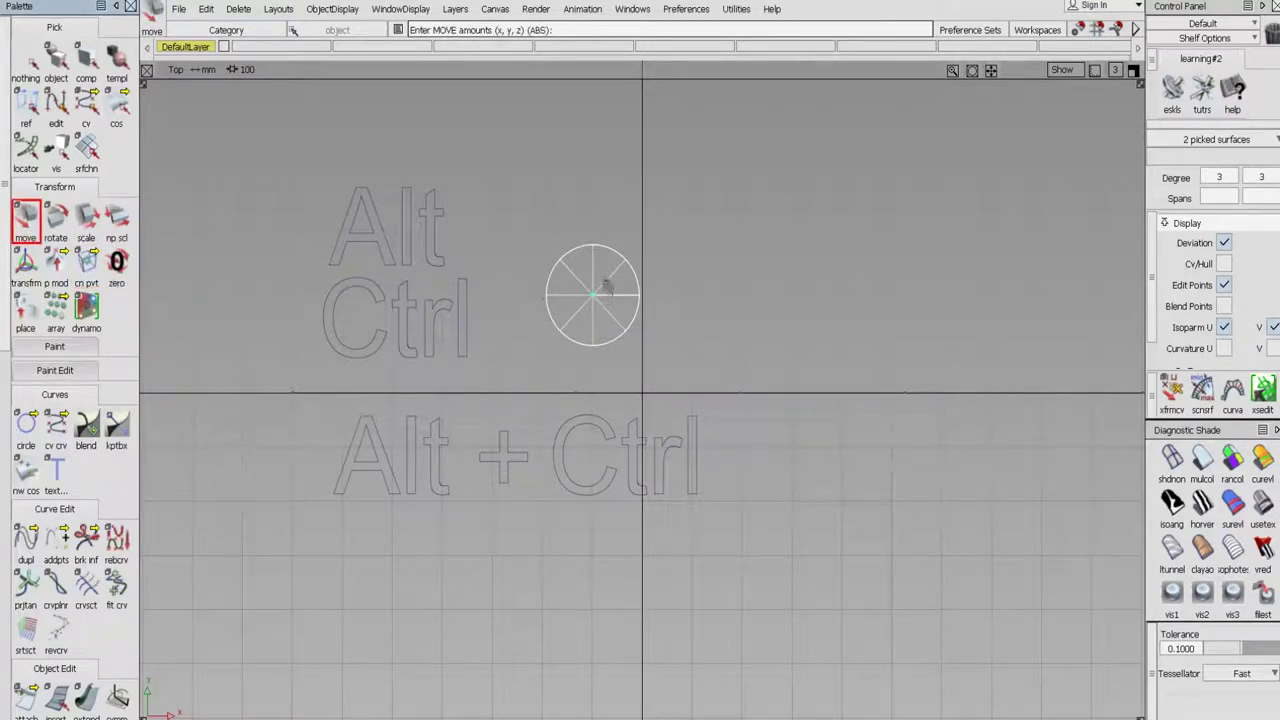
{"action": "left_click_drag", "start_coordinate": [592, 296], "coordinate": [643, 270]}
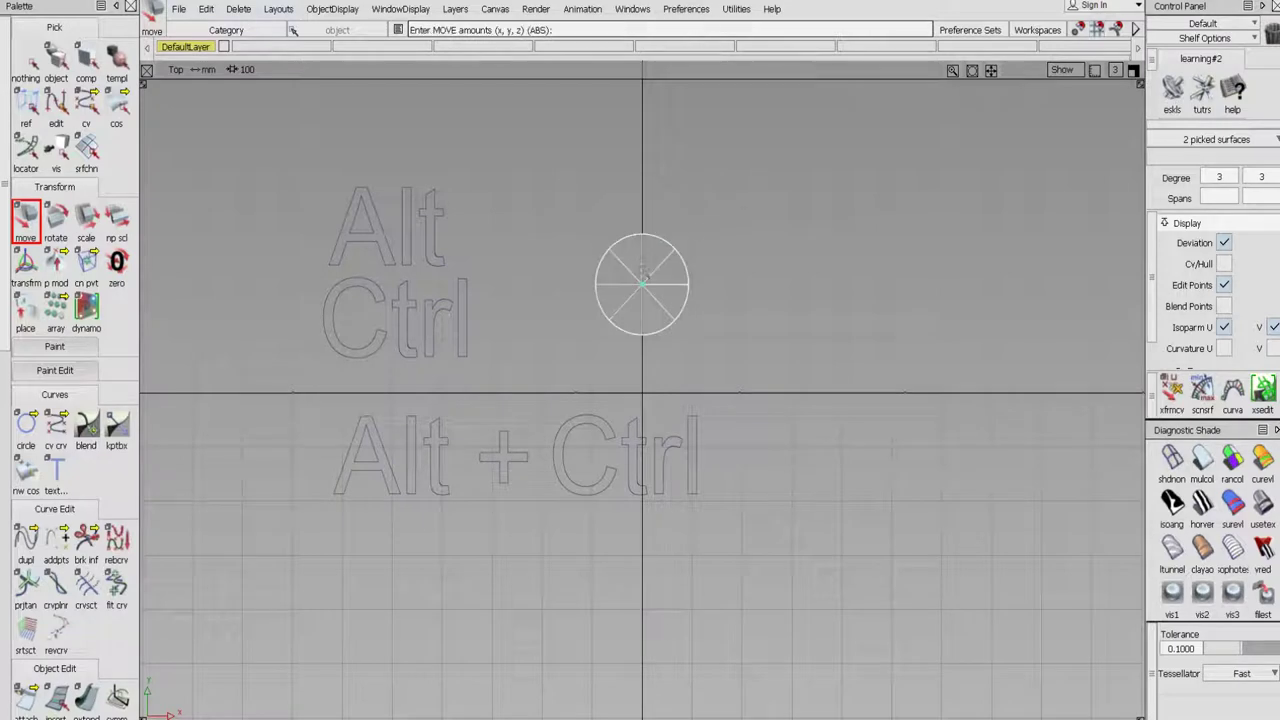
- Show all four views, move the cone's pivot off the cone in the Left view, and centre the pivot on the cone again
{"action": "left_click", "coordinate": [1133, 71]}
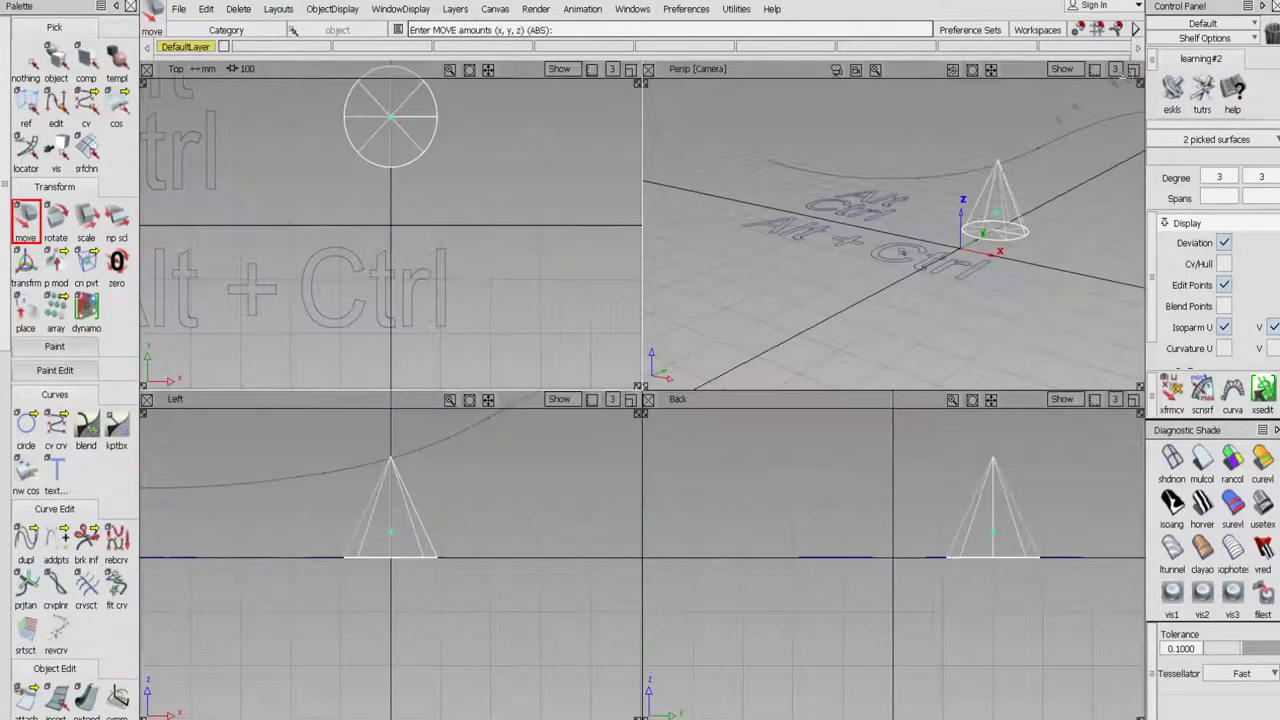
{"action": "left_click", "coordinate": [86, 263]}
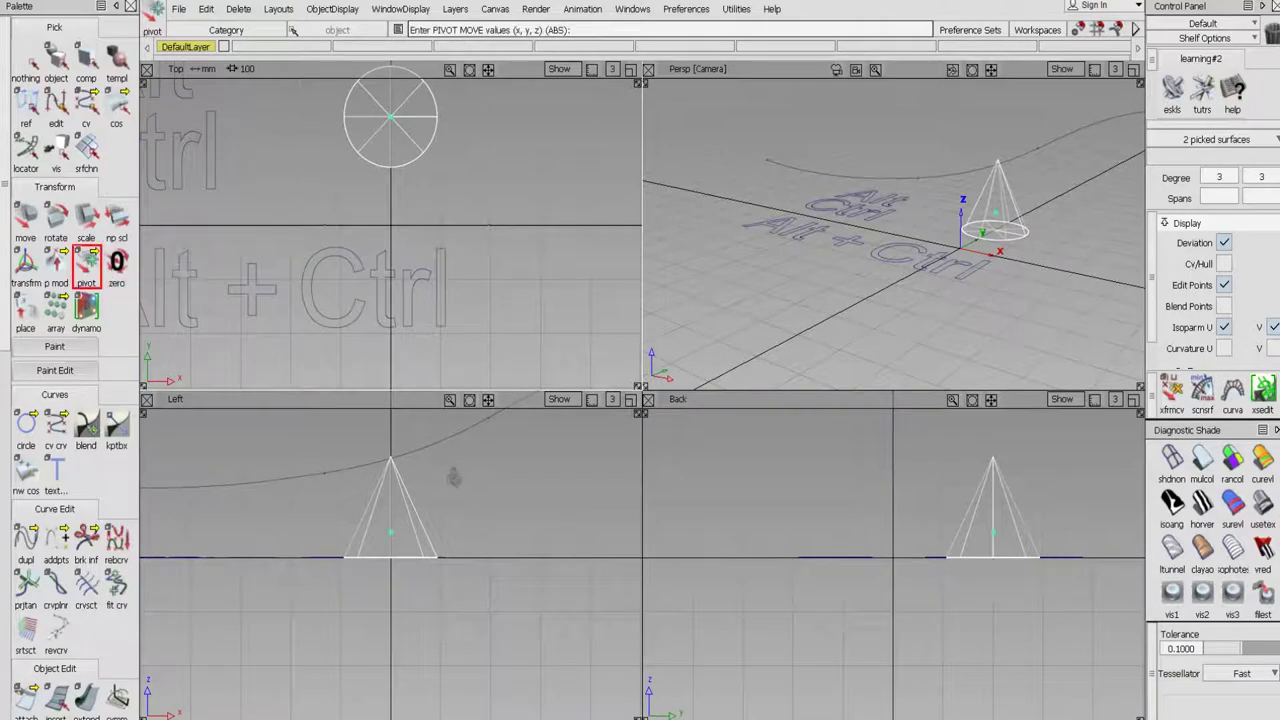
{"action": "mouse_move", "coordinate": [447, 487]}
{"action": "left_mouse_down"}
{"action": "mouse_move", "coordinate": [497, 471]}
{"action": "mouse_move", "coordinate": [442, 518]}
{"action": "mouse_move", "coordinate": [515, 540]}
{"action": "left_mouse_up"}
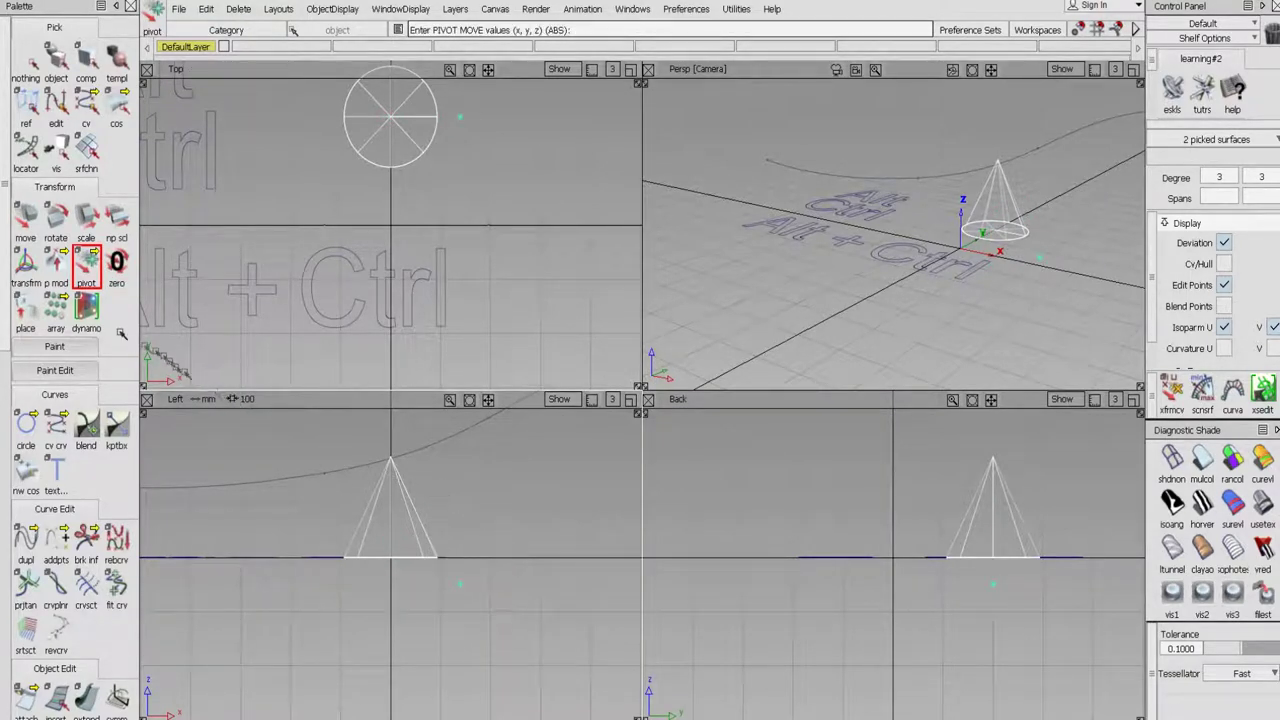
{"action": "mouse_move", "coordinate": [92, 268]}
{"action": "left_mouse_down"}
{"action": "mouse_move", "coordinate": [148, 276]}
{"action": "mouse_move", "coordinate": [97, 268]}
{"action": "mouse_move", "coordinate": [116, 273]}
{"action": "left_mouse_up"}
{"action": "left_click_drag", "start_coordinate": [489, 71], "coordinate": [556, 127]}
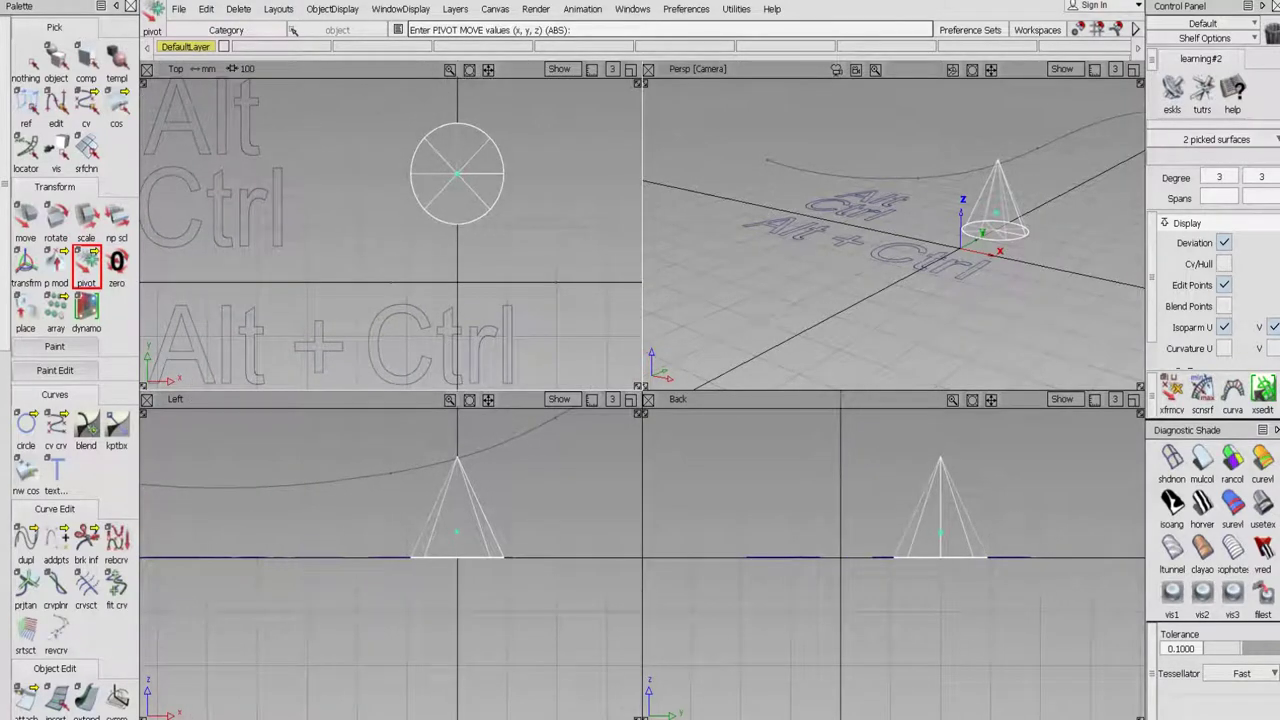
- Unpick and re-pick the cone, and move its pivot straight down to the middle of its base in the Left view
{"action": "left_click", "coordinate": [26, 58]}
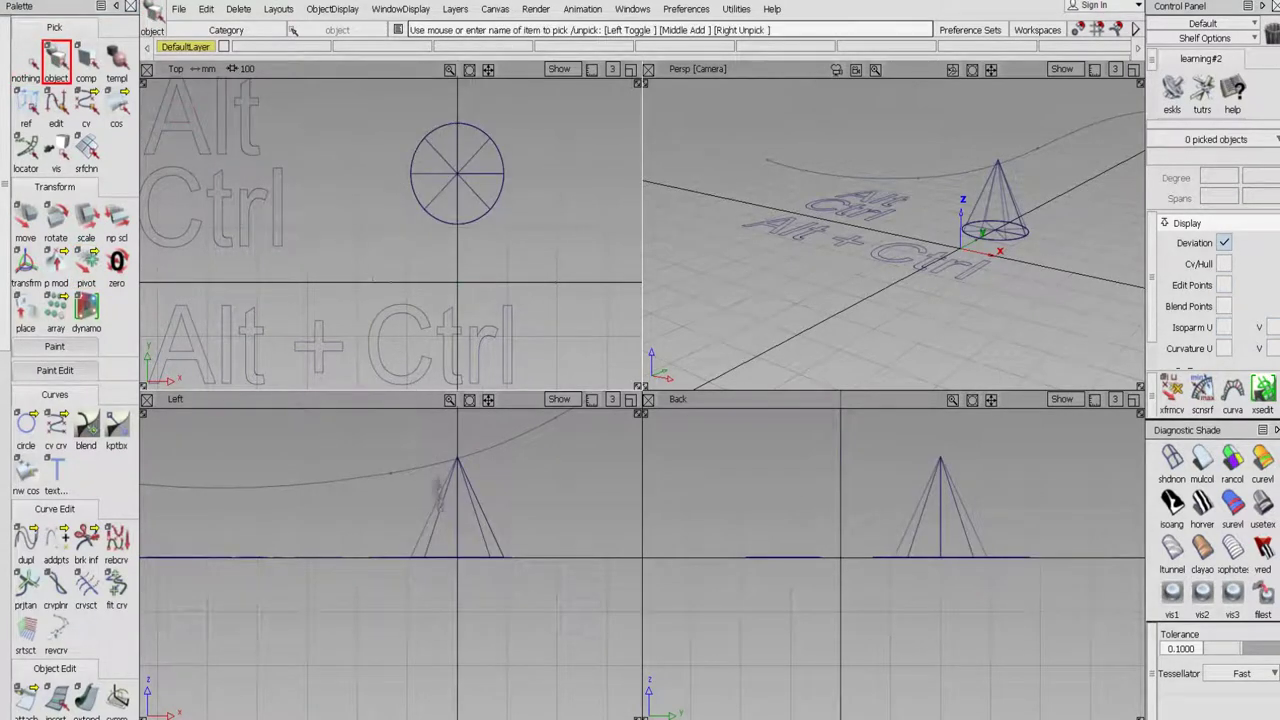
{"action": "left_click_drag", "start_coordinate": [437, 503], "coordinate": [557, 522]}
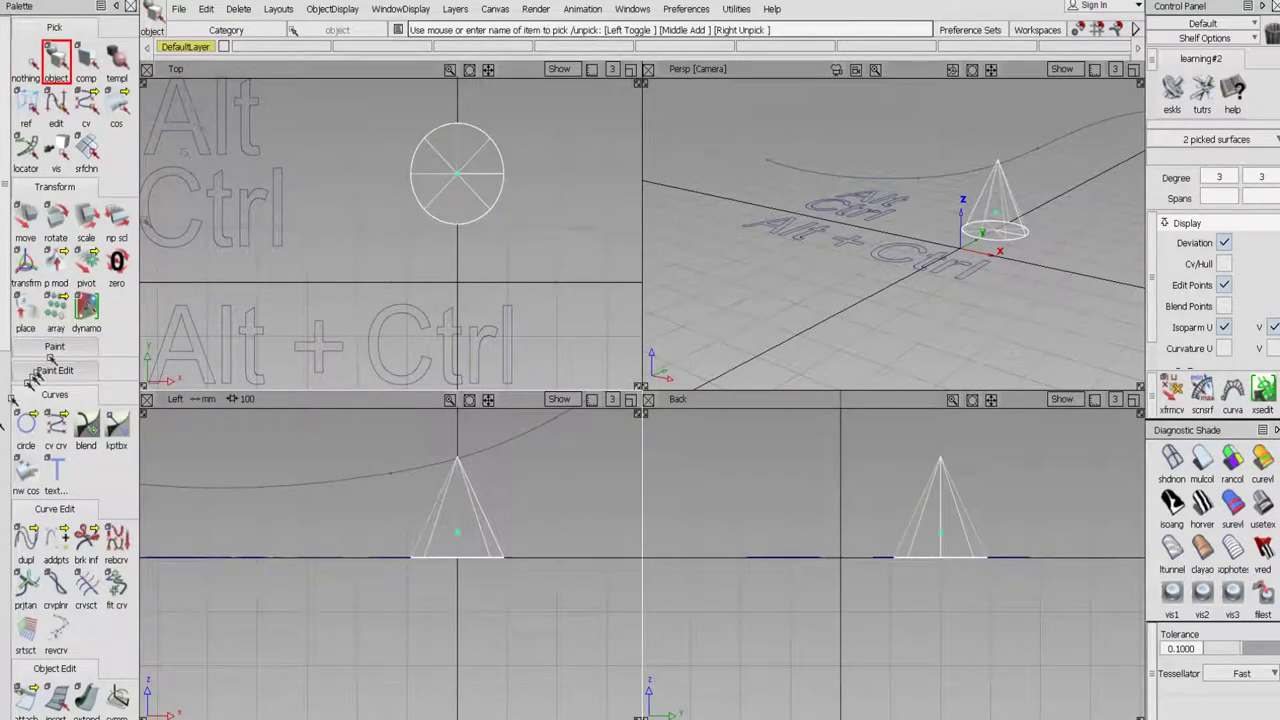
{"action": "left_click", "coordinate": [25, 216]}
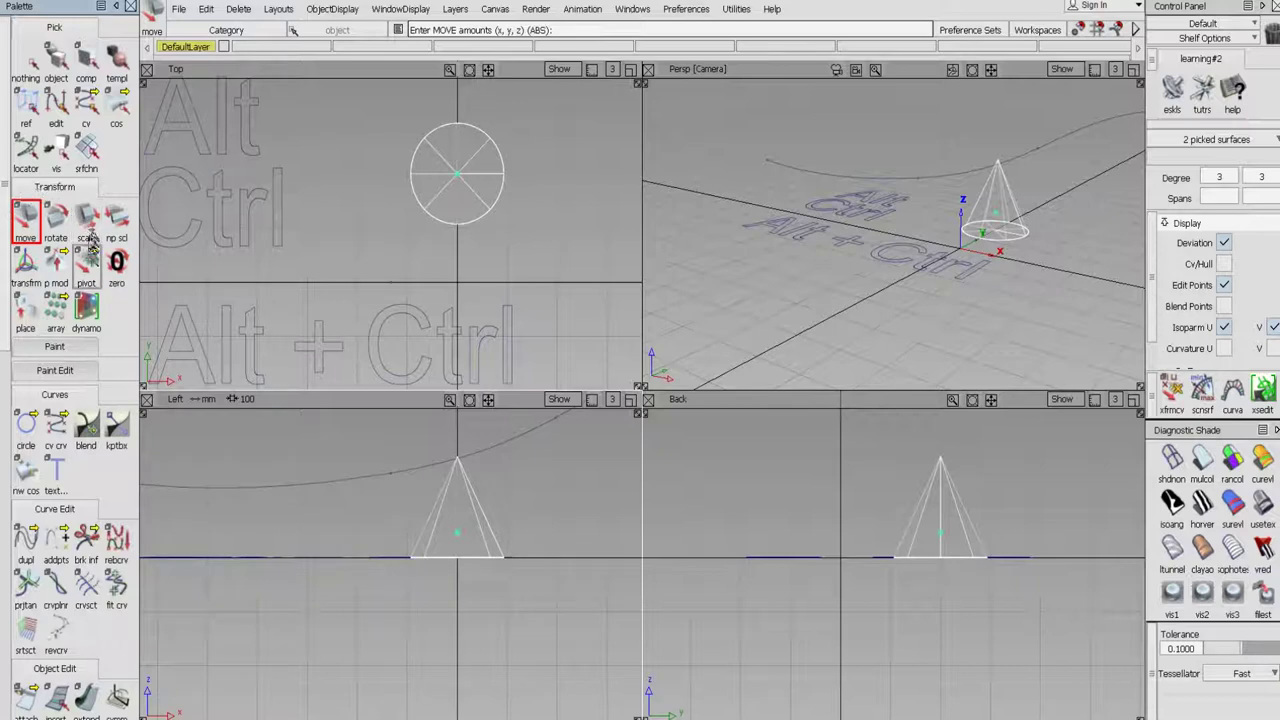
{"action": "left_click", "coordinate": [86, 262]}
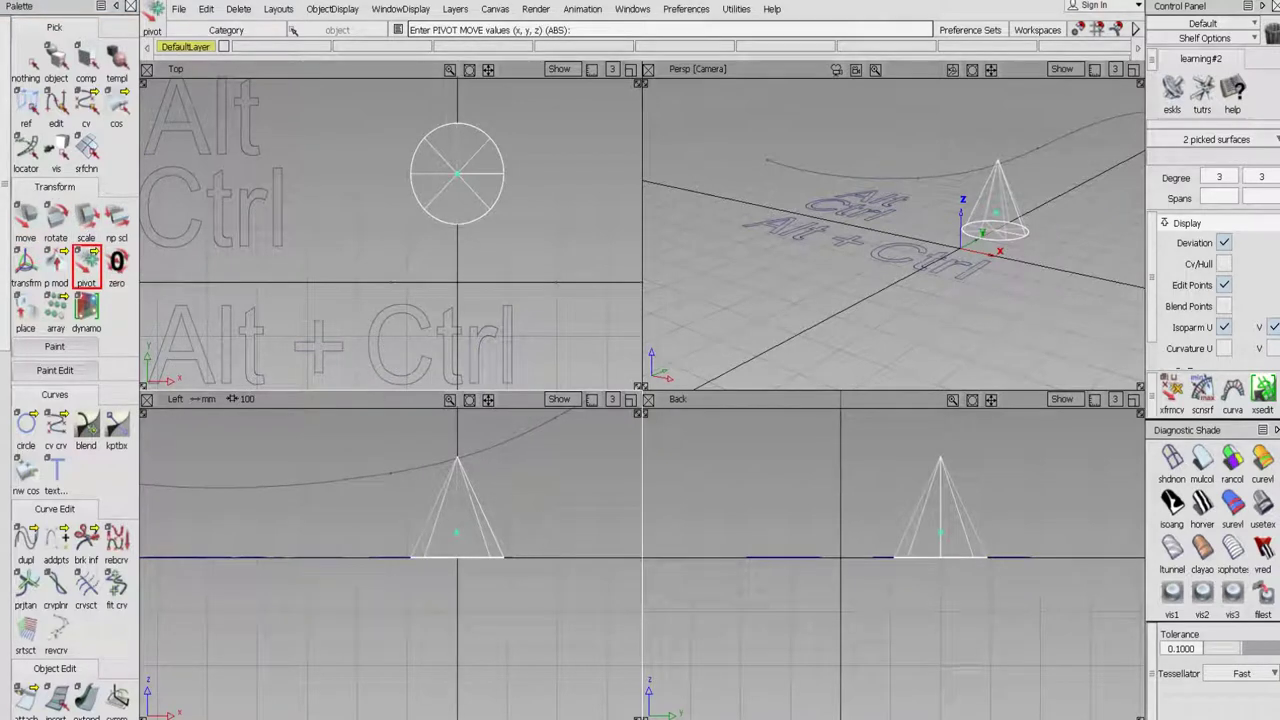
{"action": "left_click", "coordinate": [472, 574]}
{"action": "mouse_move", "coordinate": [472, 574]}
{"action": "left_mouse_down"}
{"action": "mouse_move", "coordinate": [522, 572]}
{"action": "mouse_move", "coordinate": [530, 512]}
{"action": "mouse_move", "coordinate": [565, 510]}
{"action": "mouse_move", "coordinate": [560, 568]}
{"action": "mouse_move", "coordinate": [457, 574]}
{"action": "left_mouse_up"}
- Try scaling the cone down to a tiny size about its base pivot in the enlarged Left view
{"action": "left_click", "coordinate": [86, 218]}
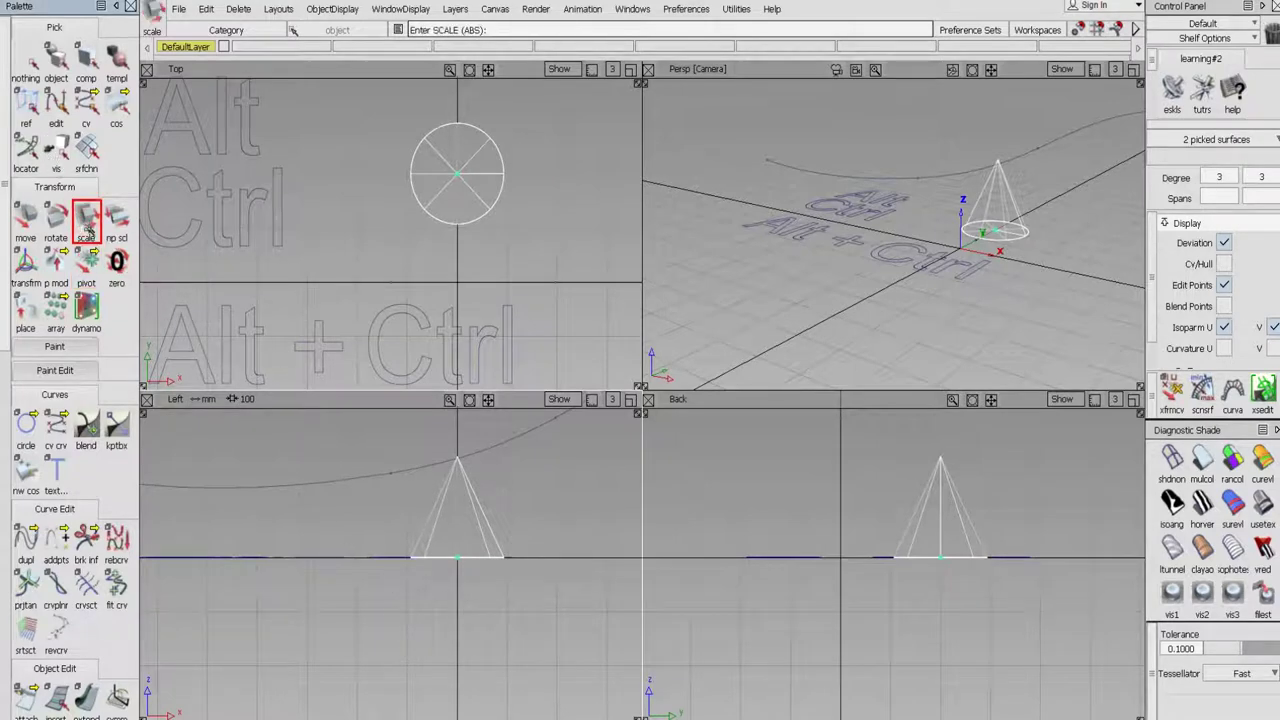
{"action": "left_click", "coordinate": [632, 399]}
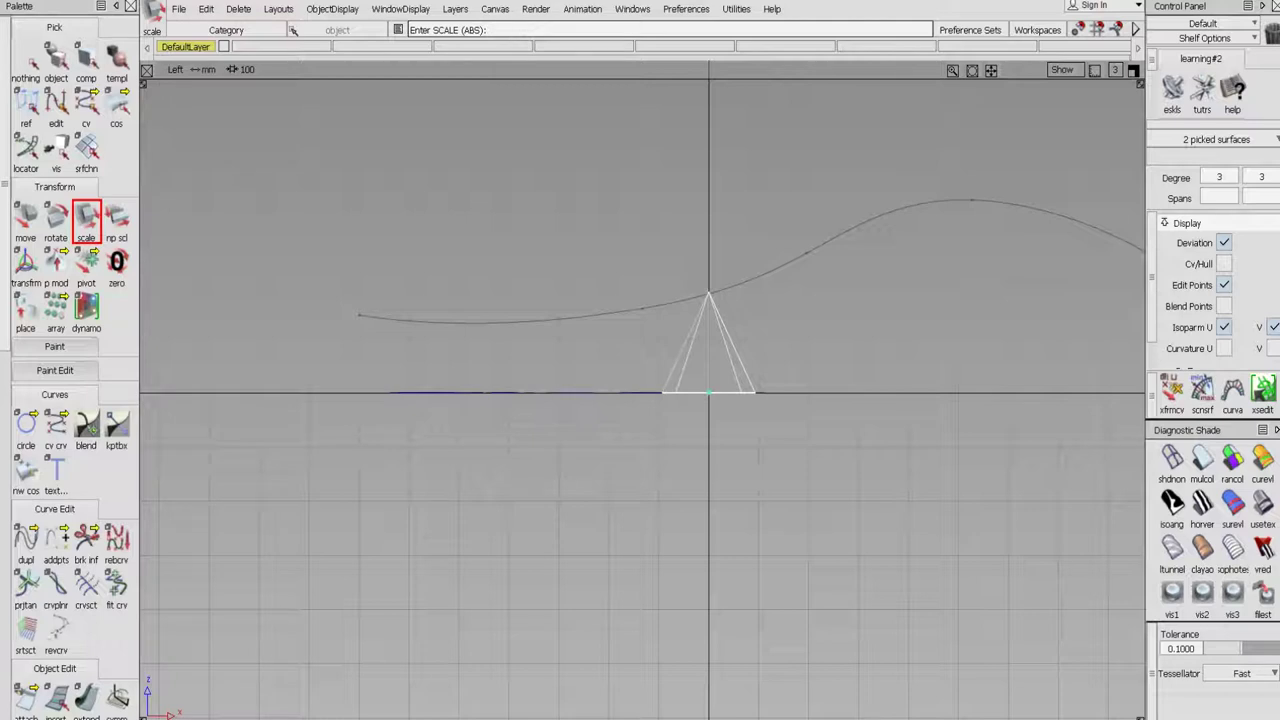
{"action": "key", "text": "Return"}
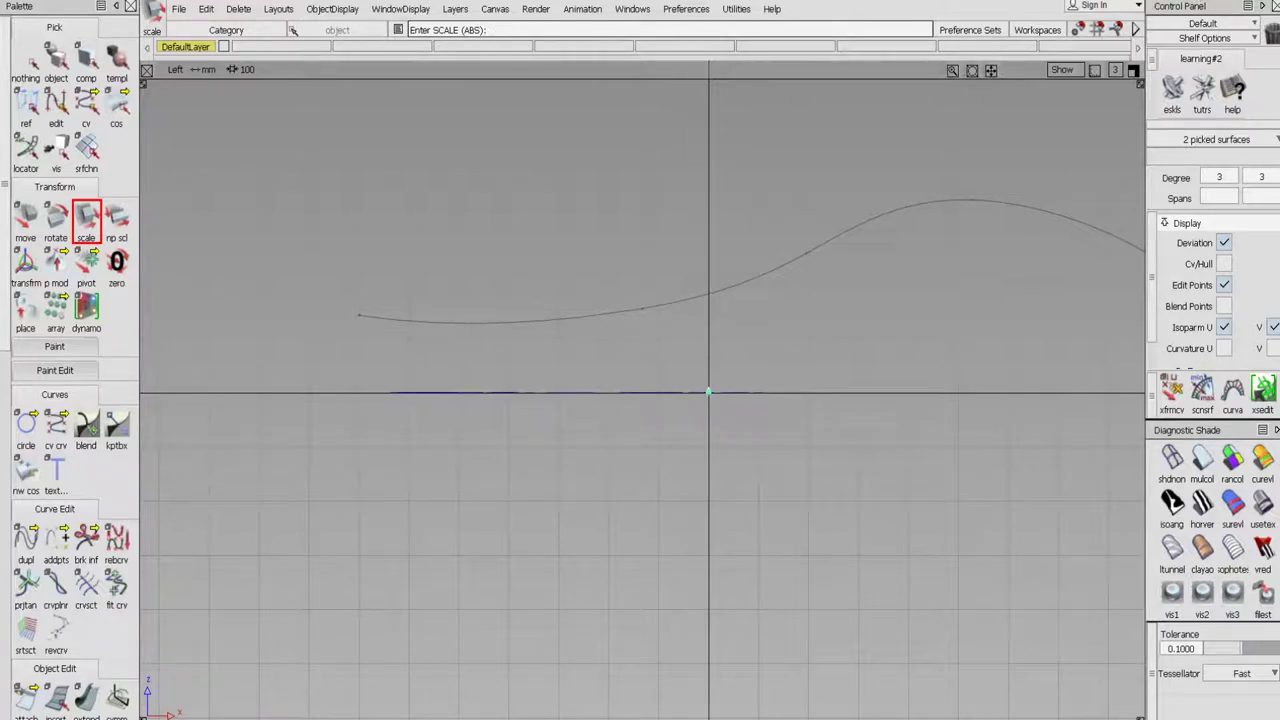
- Inspect the shrunken cone up close in the Left view and set its absolute scale to 100
{"action": "left_click", "coordinate": [952, 70]}
{"action": "left_click_drag", "start_coordinate": [642, 394], "coordinate": [709, 392]}
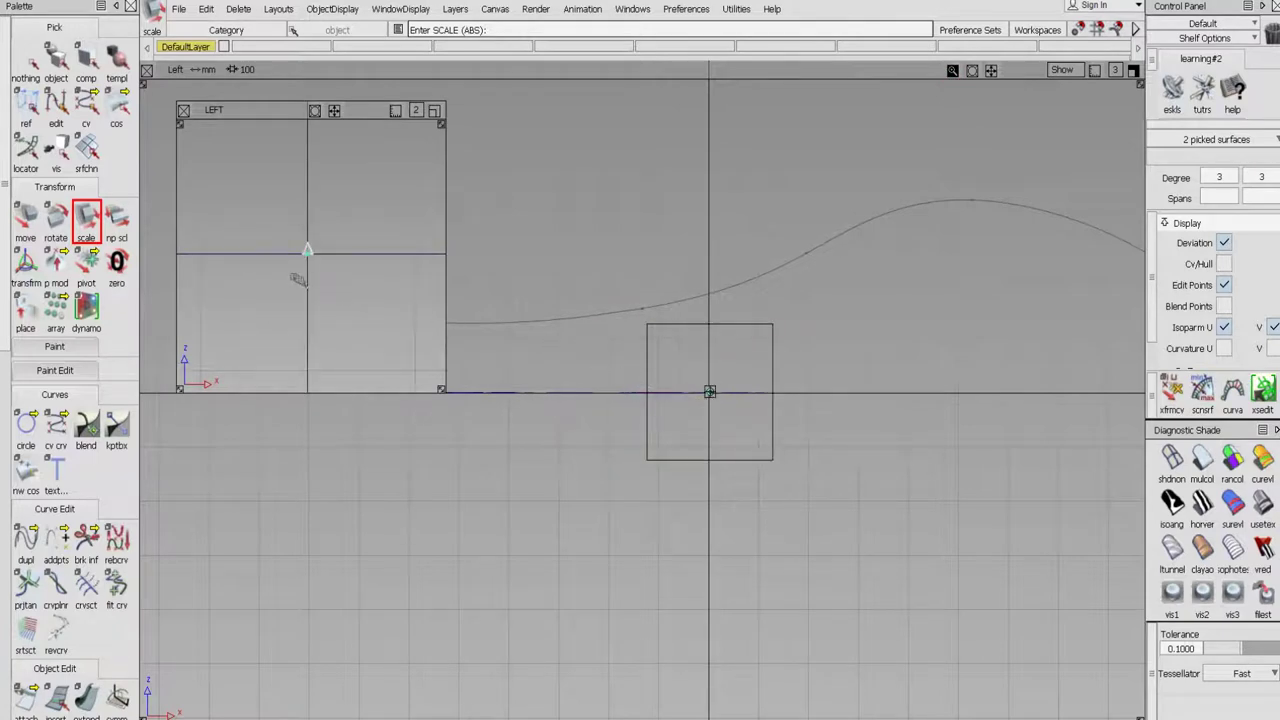
{"action": "right_click_drag", "start_coordinate": [298, 279], "coordinate": [400, 279], "text": "alt+shift"}
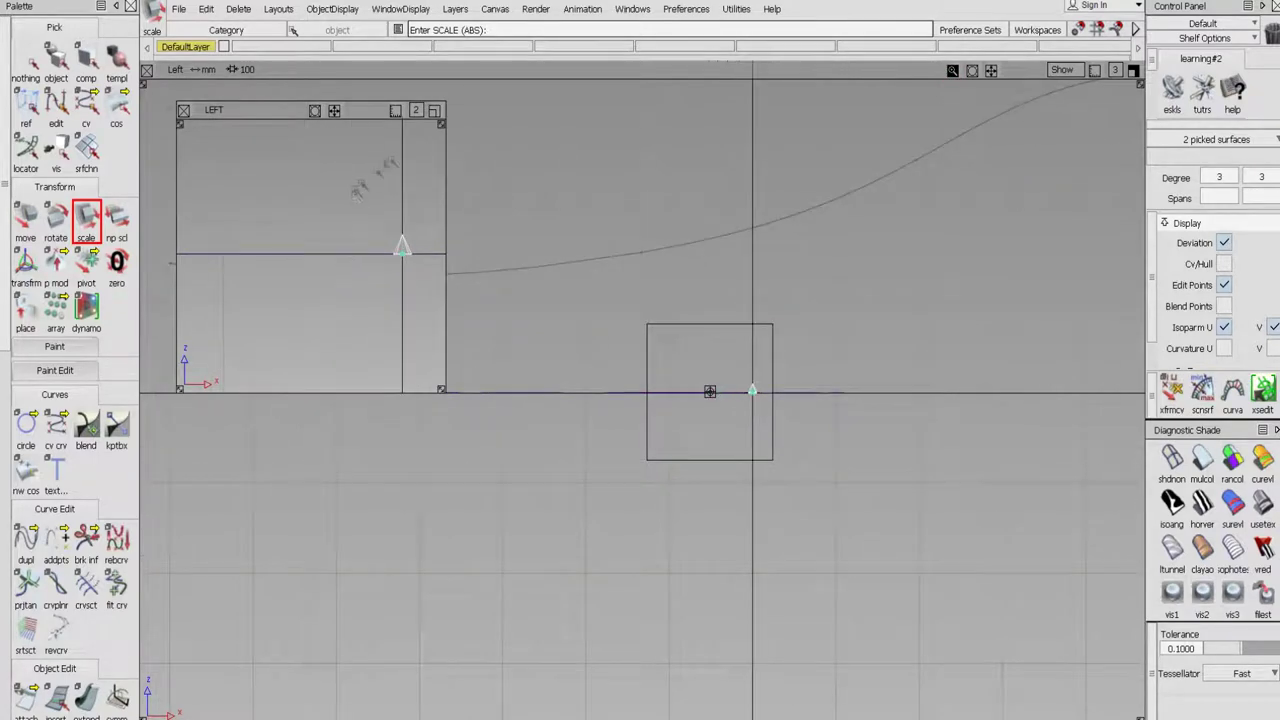
{"action": "left_click", "coordinate": [184, 111]}
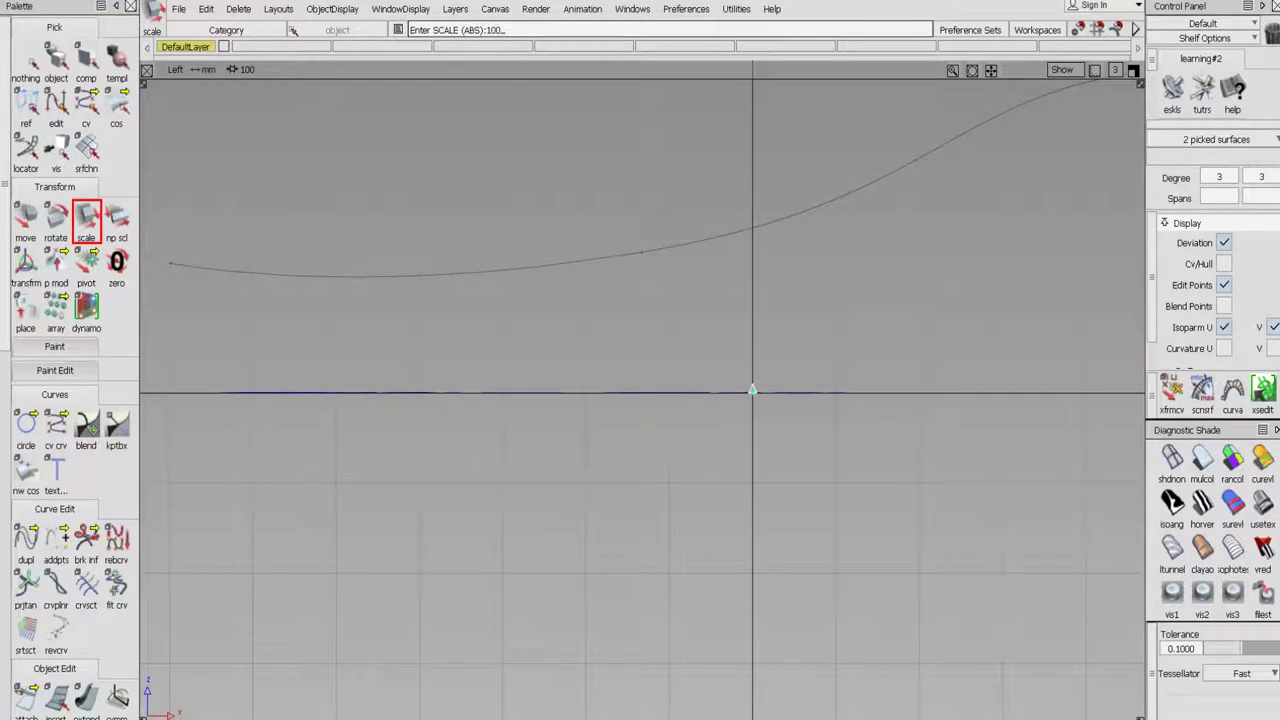
{"action": "key", "text": "Return"}
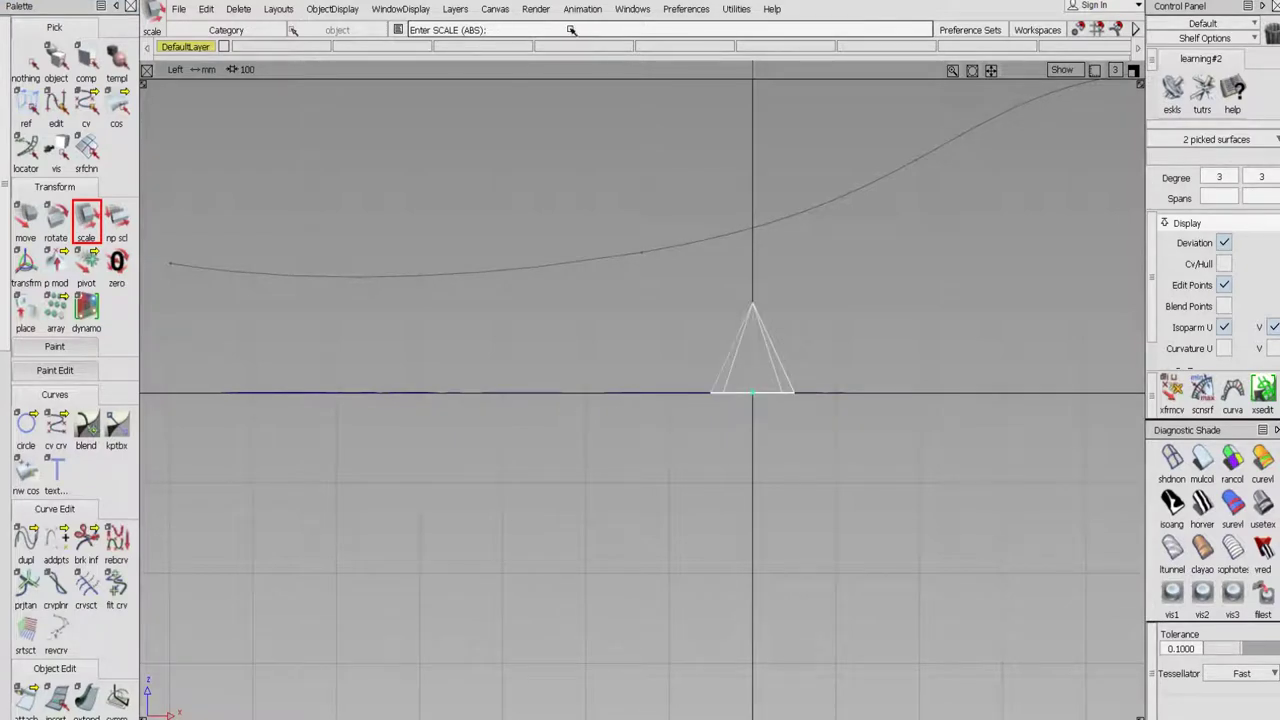
- Scale the cone up about its base pivot until its base spans two grid squares, and show everything in all four views
{"action": "left_click", "coordinate": [570, 29]}
{"action": "key", "text": "Return"}
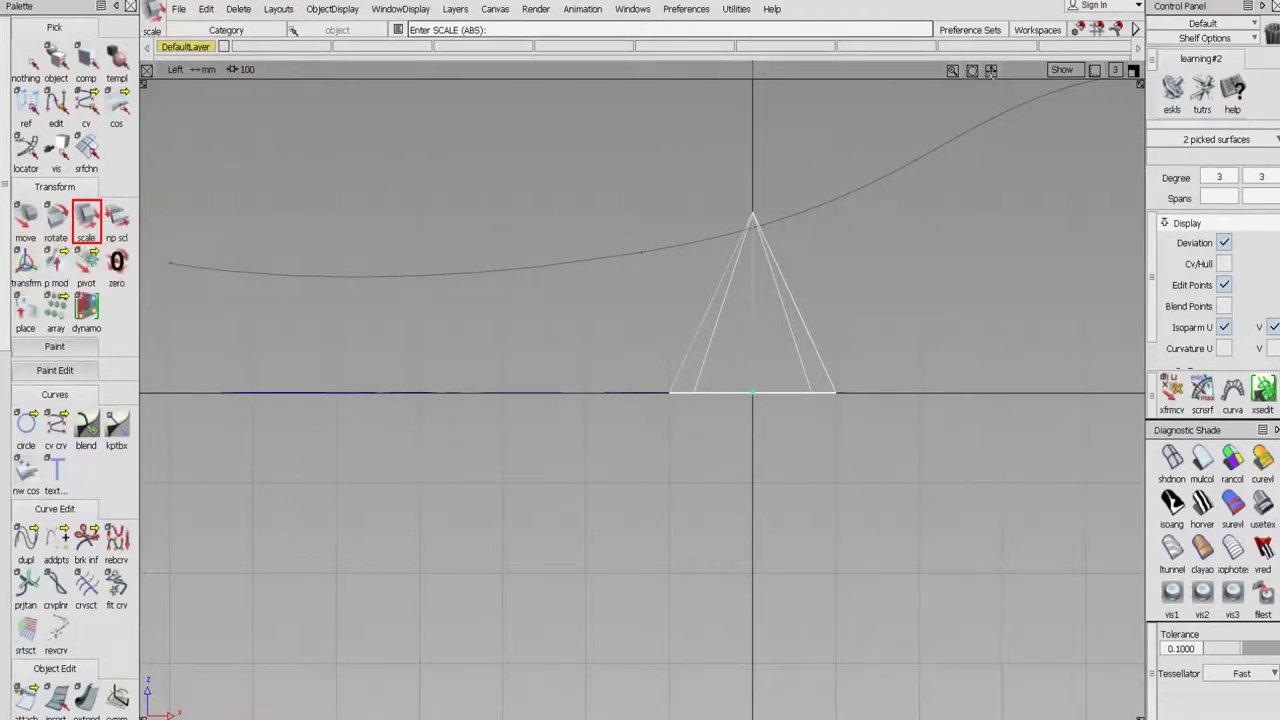
{"action": "middle_click_drag", "start_coordinate": [641, 362], "coordinate": [562, 432], "text": "alt+shift"}
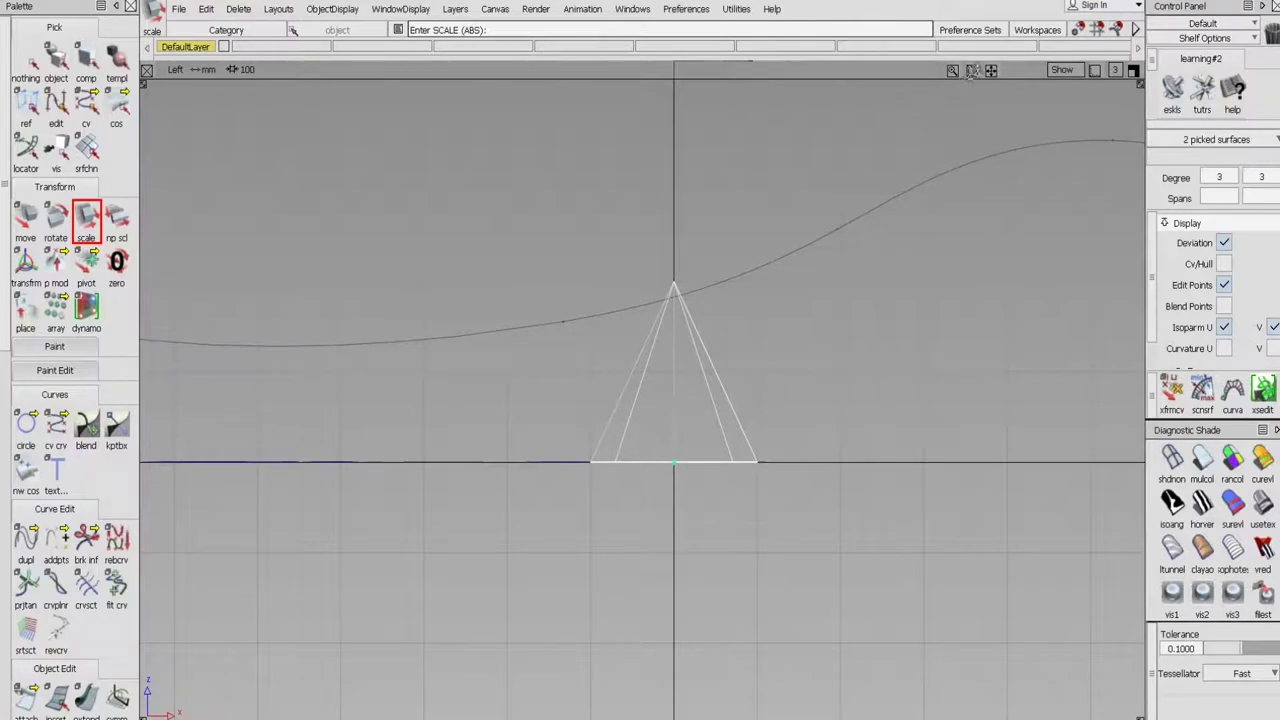
{"action": "left_click_drag", "start_coordinate": [972, 70], "coordinate": [520, 362]}
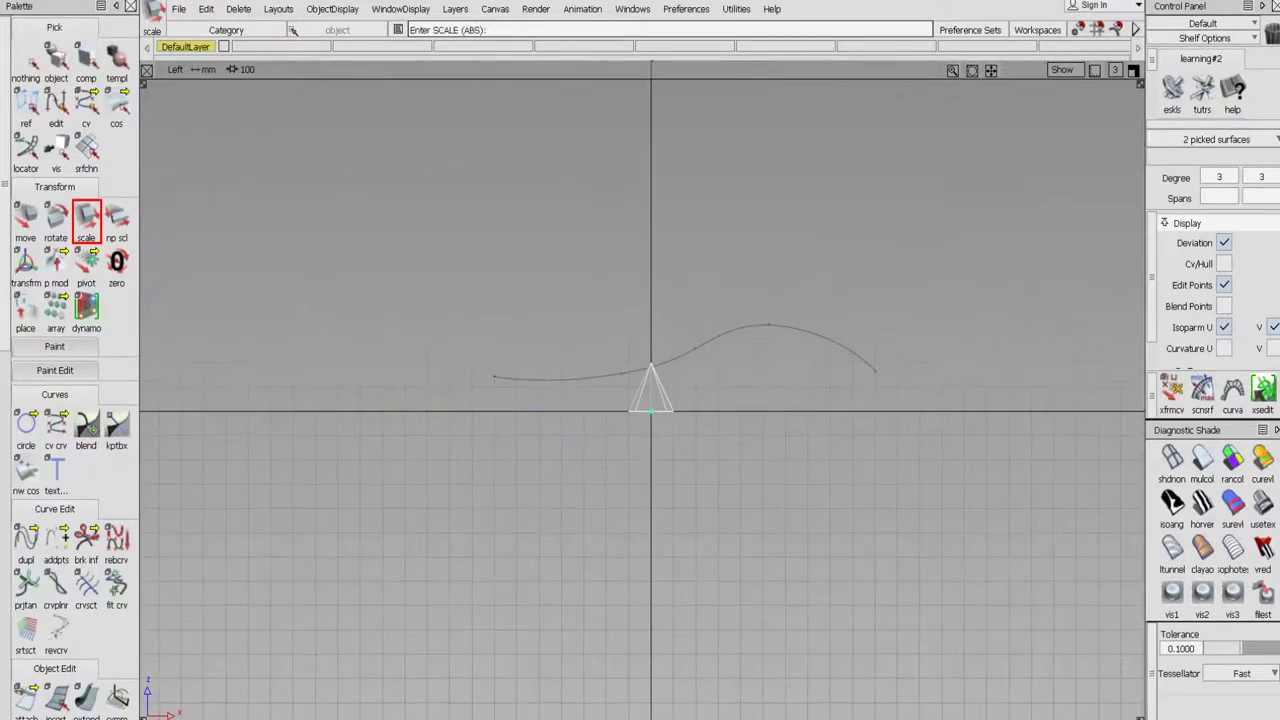
{"action": "left_click", "coordinate": [1133, 70]}
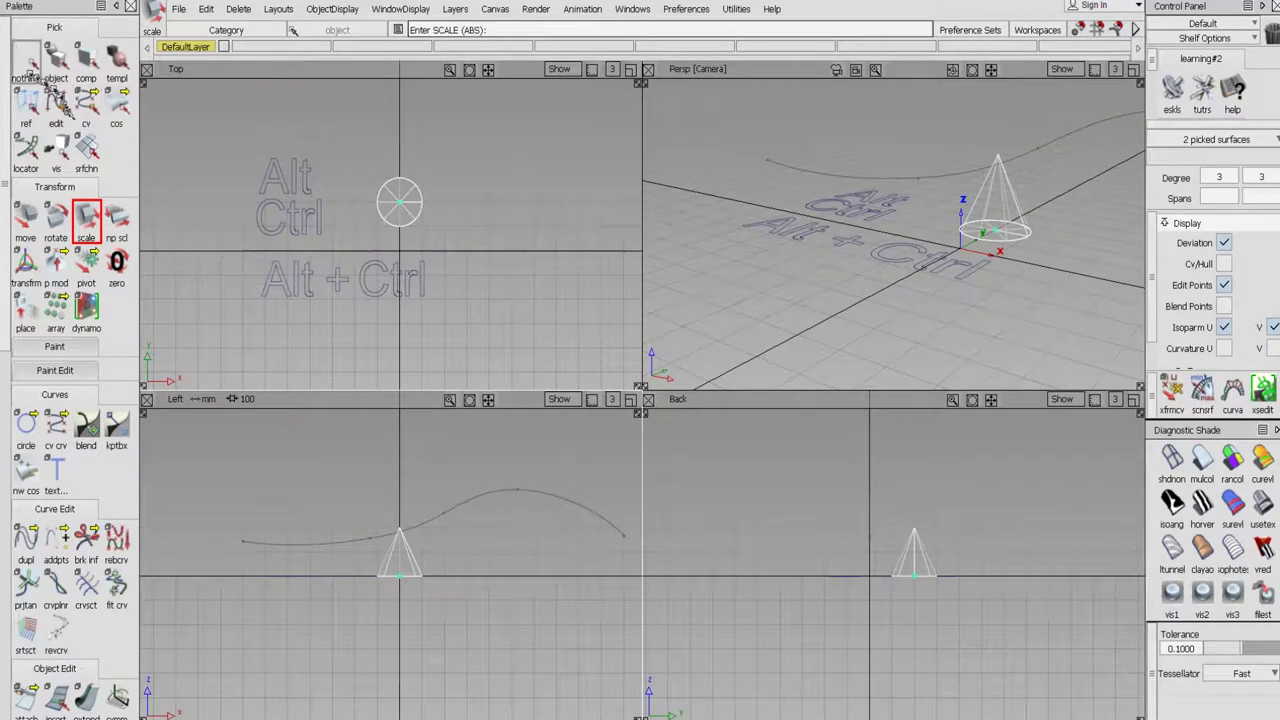
- Clear the selection, and pick and unpick first the cone and the upper "Alt" text in the Top view
{"action": "left_click", "coordinate": [26, 58]}
{"action": "left_click", "coordinate": [56, 60]}
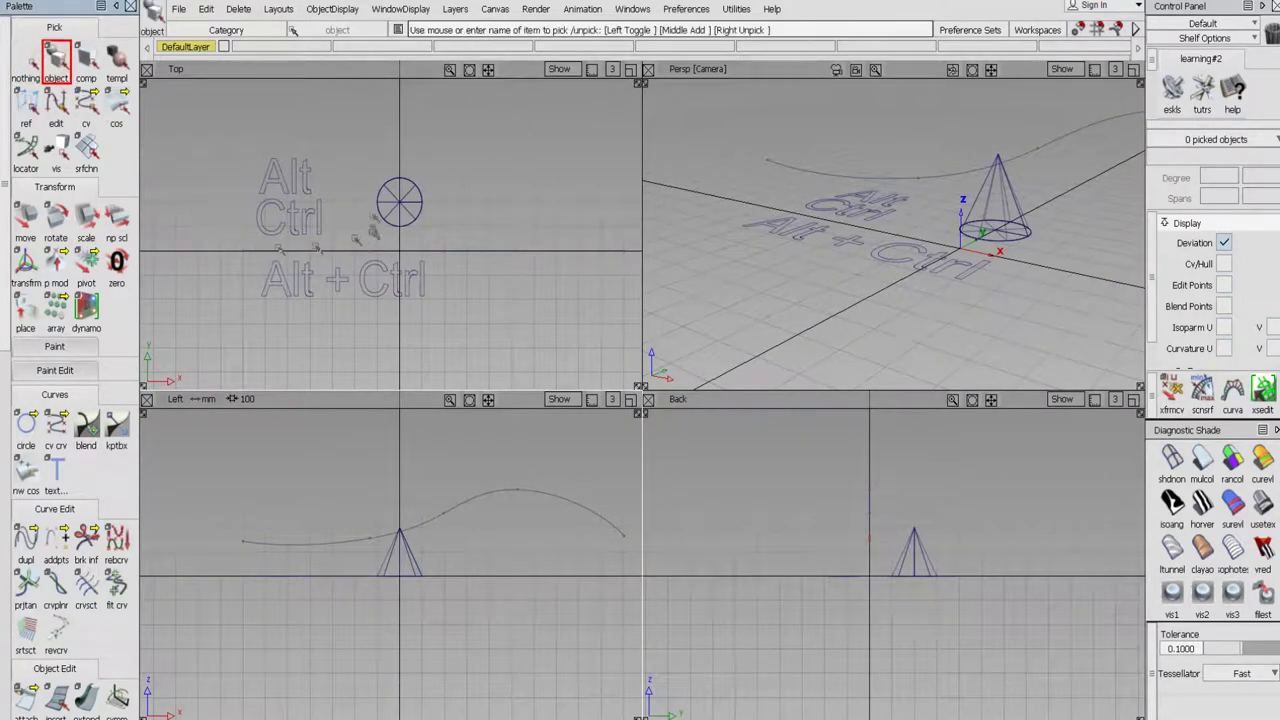
{"action": "left_click_drag", "start_coordinate": [368, 174], "coordinate": [412, 232]}
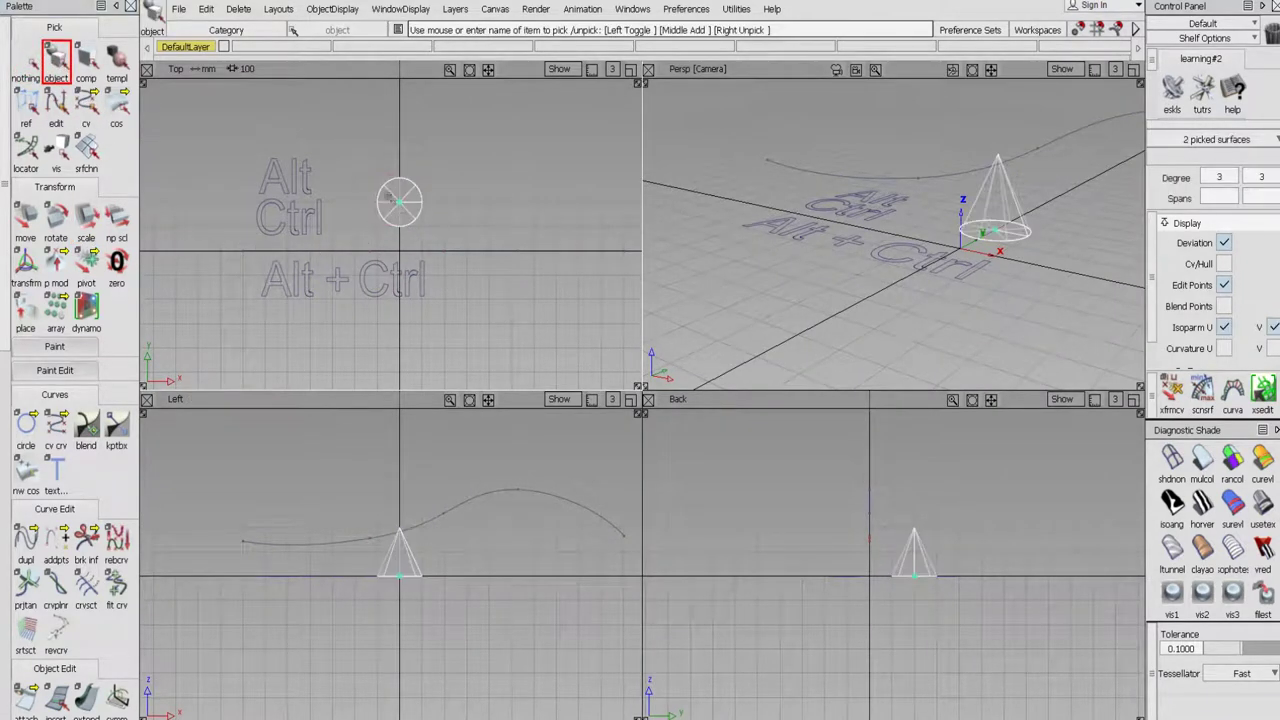
{"action": "left_click_drag", "start_coordinate": [385, 188], "coordinate": [418, 231]}
{"action": "left_click_drag", "start_coordinate": [258, 172], "coordinate": [330, 173]}
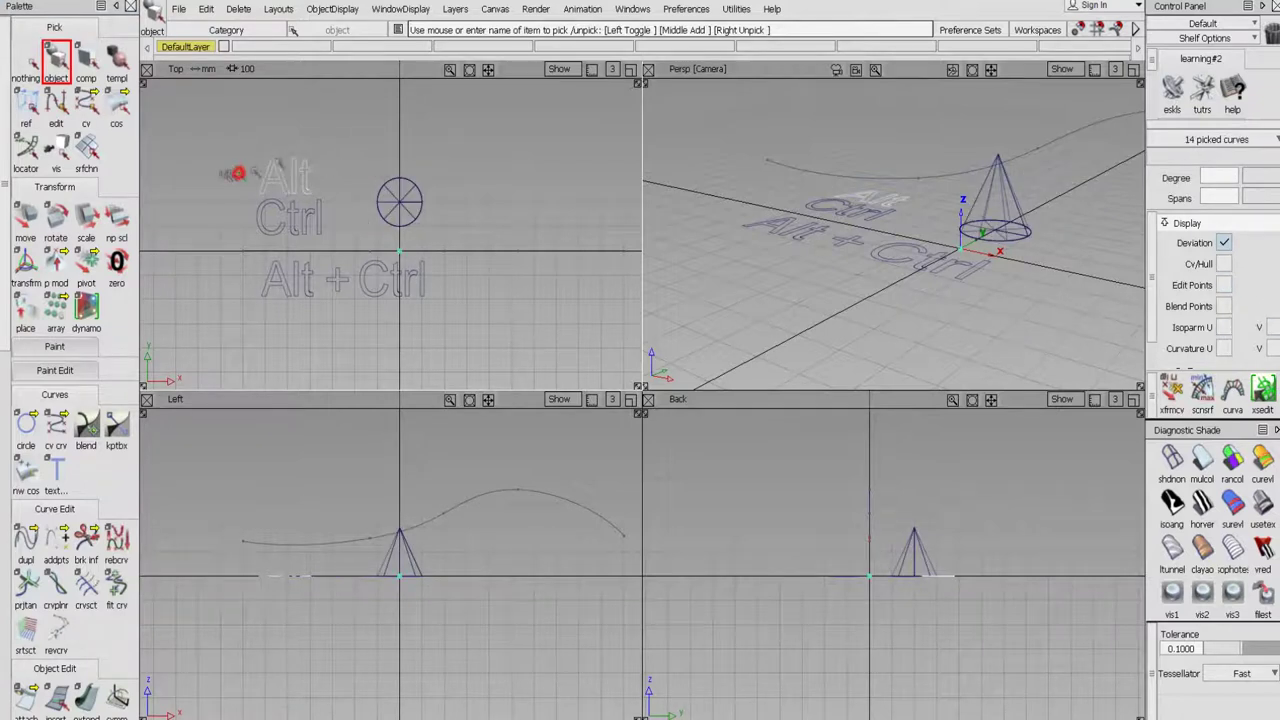
{"action": "left_click_drag", "start_coordinate": [238, 173], "coordinate": [369, 166]}
- Pick the cone in the Top view, unpick it, and pick it once more
{"action": "left_click", "coordinate": [388, 195]}
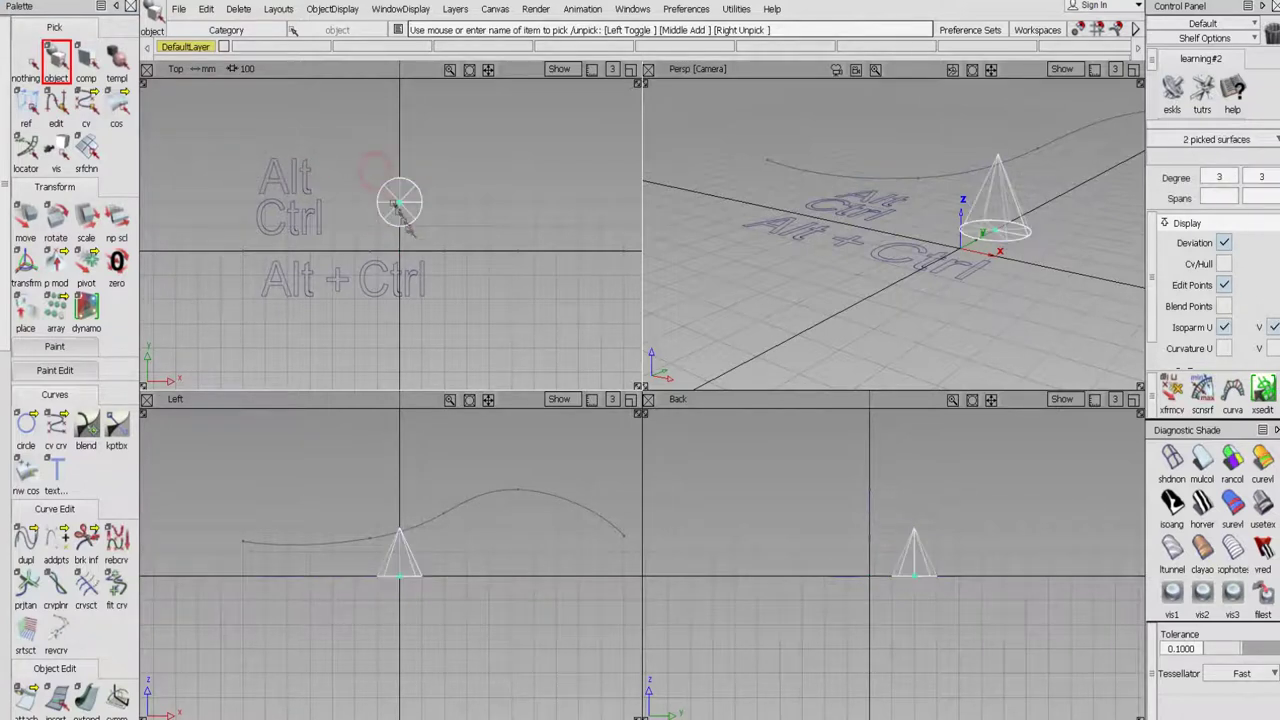
{"action": "left_click", "coordinate": [398, 196]}
{"action": "left_click_drag", "start_coordinate": [259, 224], "coordinate": [355, 212]}
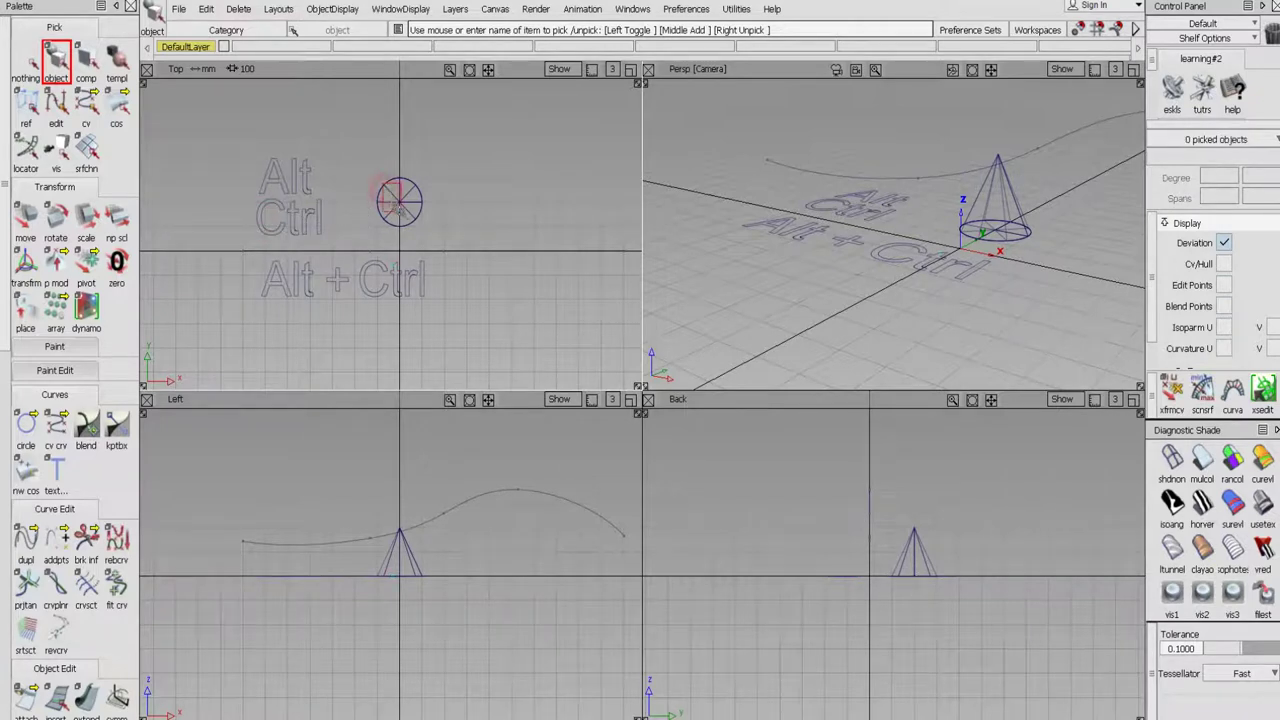
{"action": "left_click", "coordinate": [400, 205]}
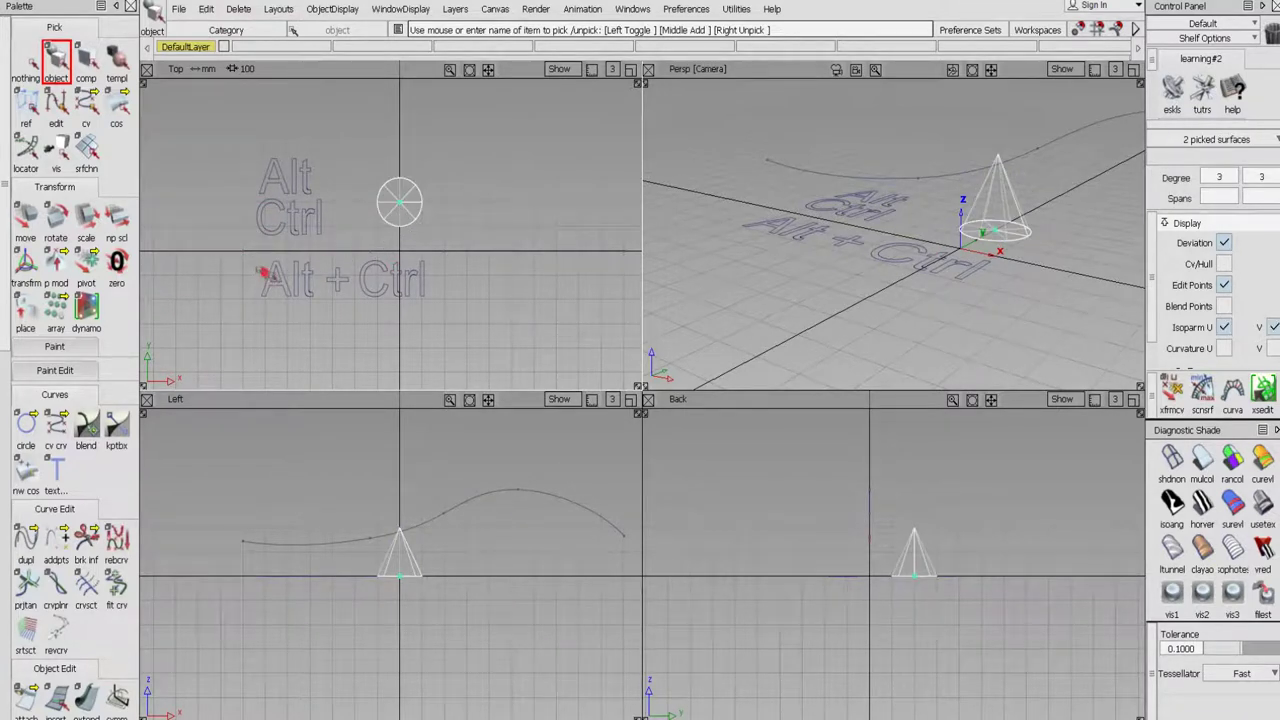
- Add the "Alt + Ctrl" text to the picked cone with a pick box in the Top view, and unpick the text again
{"action": "left_click_drag", "start_coordinate": [263, 268], "coordinate": [472, 329]}
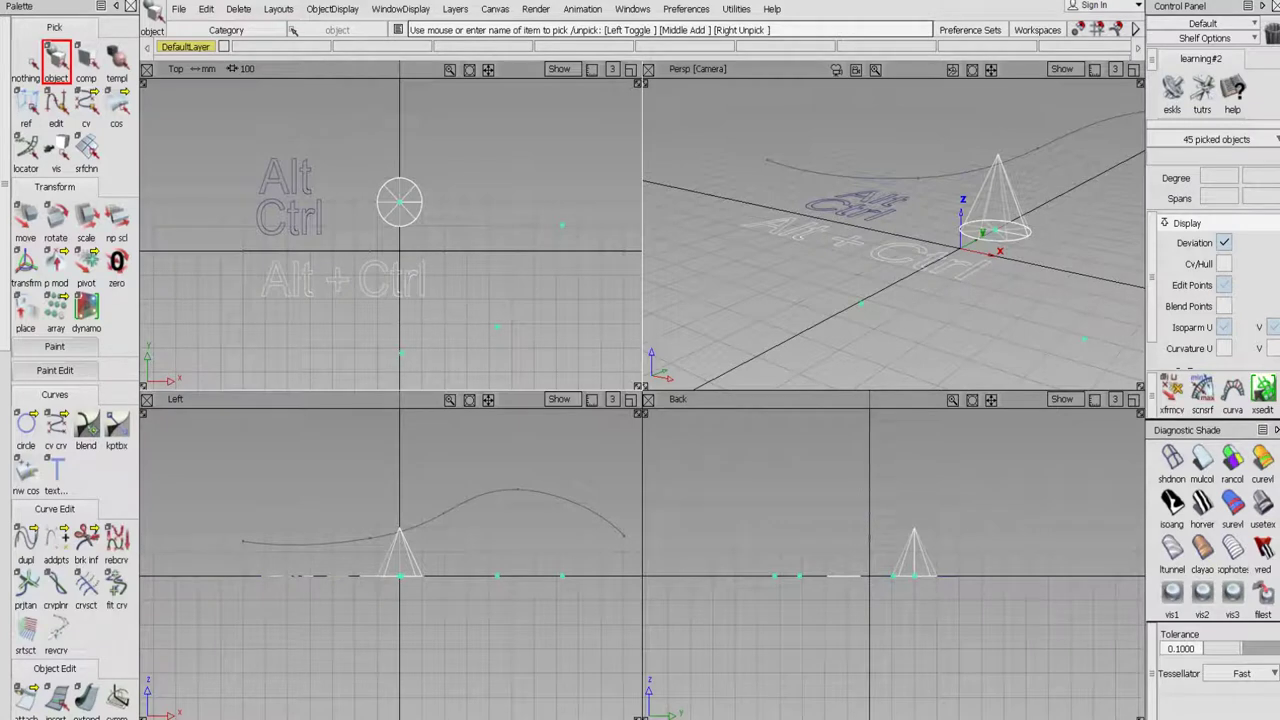
{"action": "left_click_drag", "start_coordinate": [254, 284], "coordinate": [458, 275]}
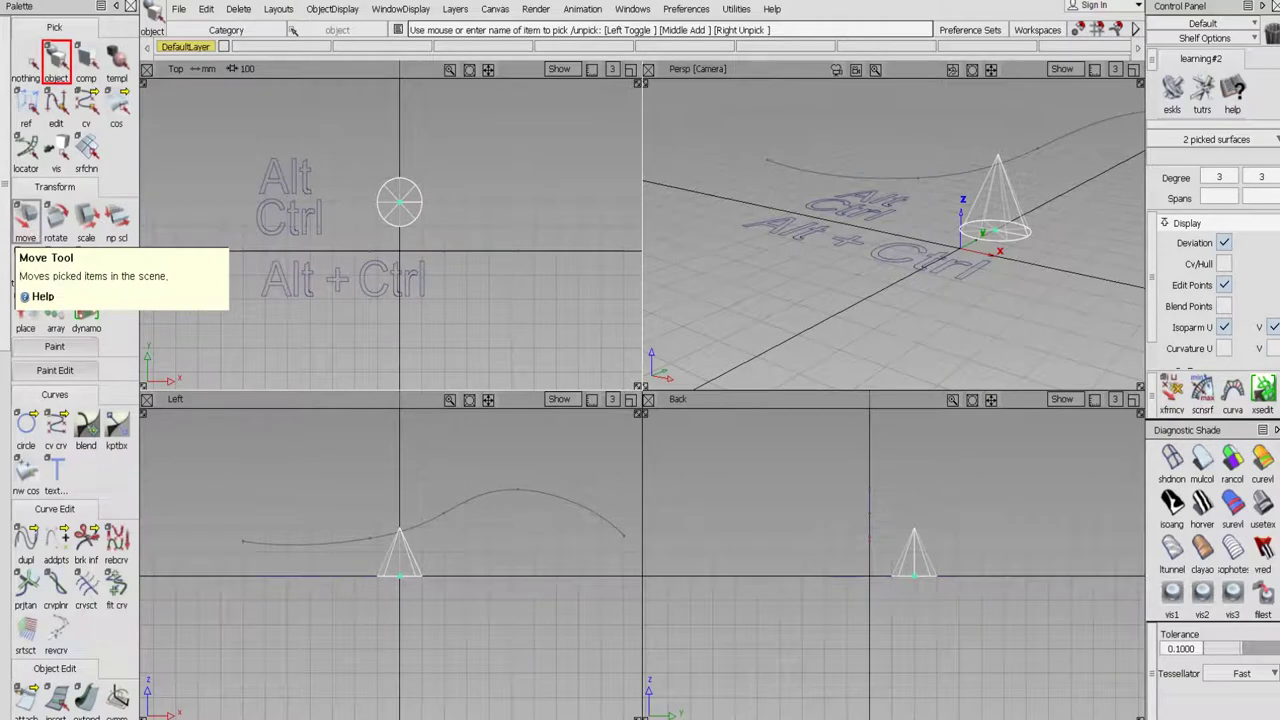
- Move the cone with its base pivot snapped to the curve, from the curve's start to its far end and back near the middle
{"action": "left_click", "coordinate": [25, 218]}
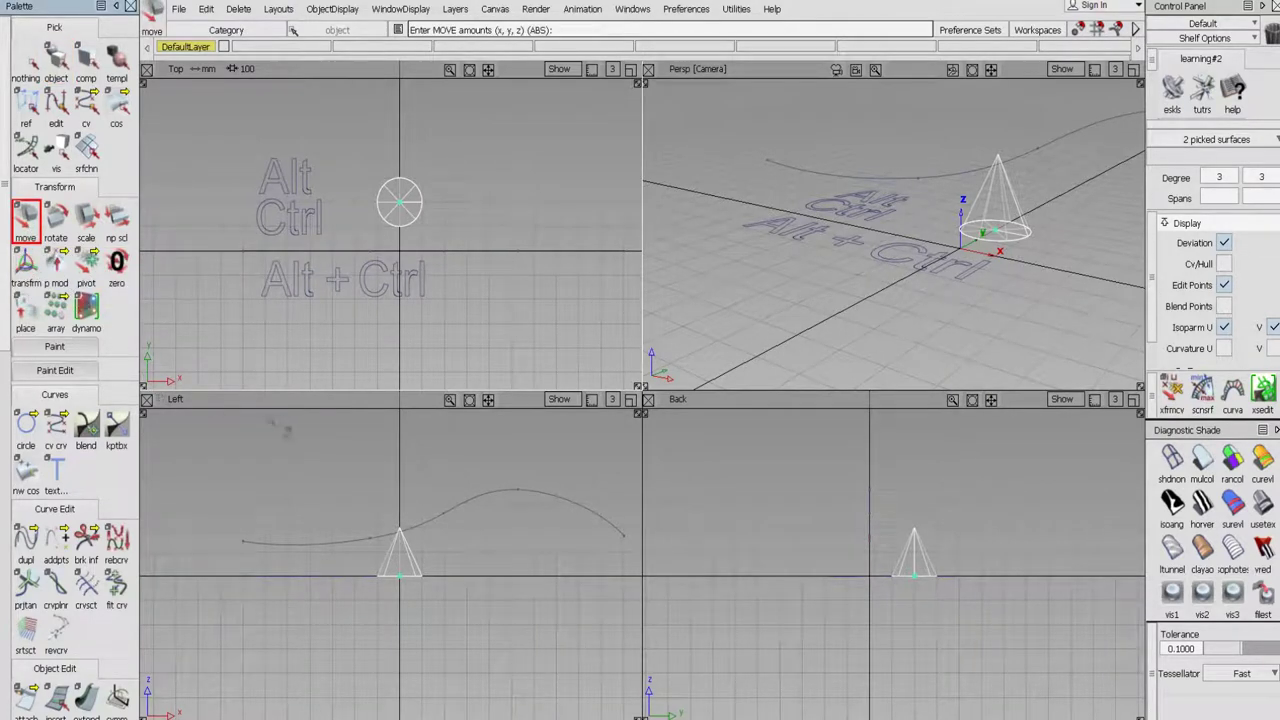
{"action": "left_click", "coordinate": [238, 515], "text": "ctrl"}
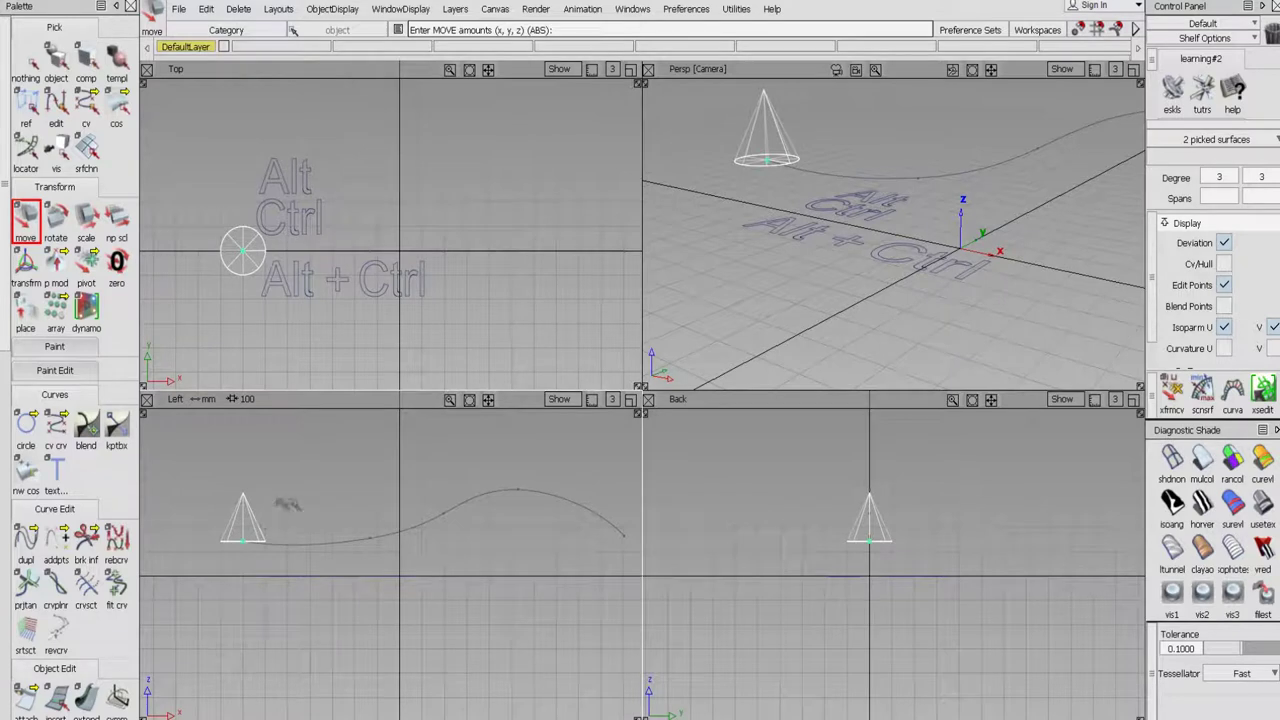
{"action": "left_click_drag", "start_coordinate": [288, 503], "coordinate": [585, 549]}
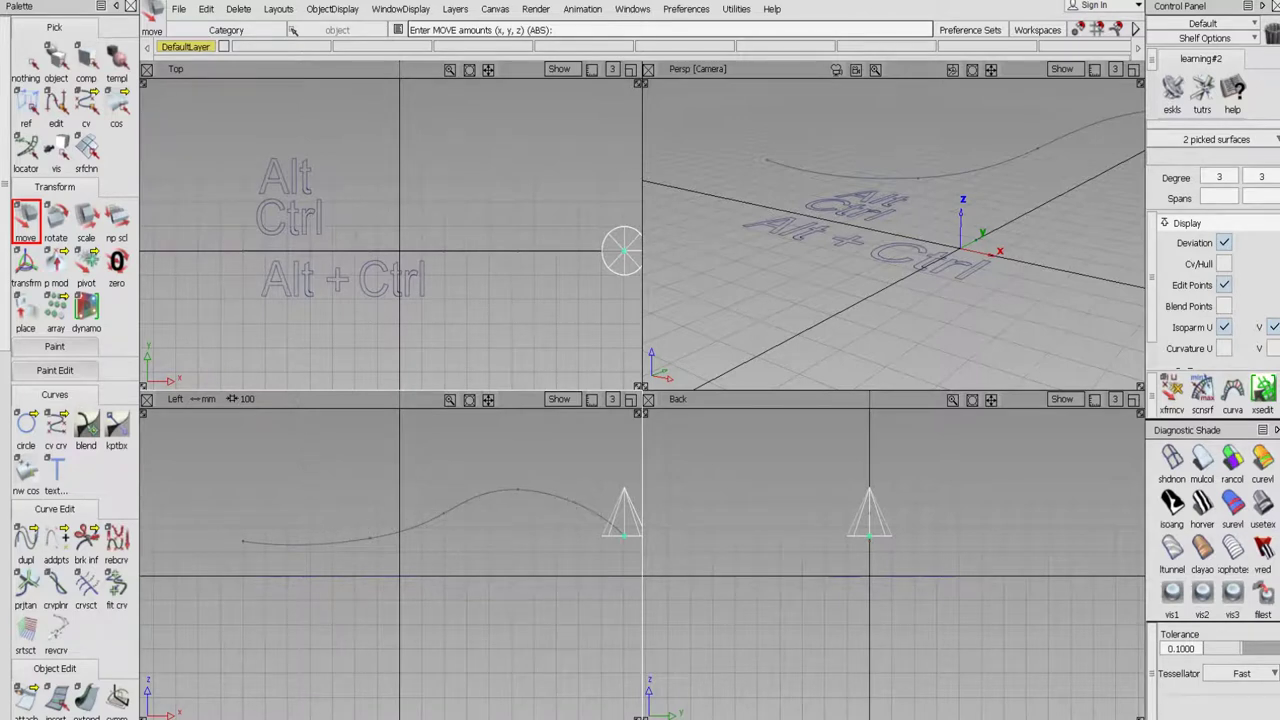
{"action": "left_click_drag", "start_coordinate": [621, 250], "coordinate": [408, 252]}
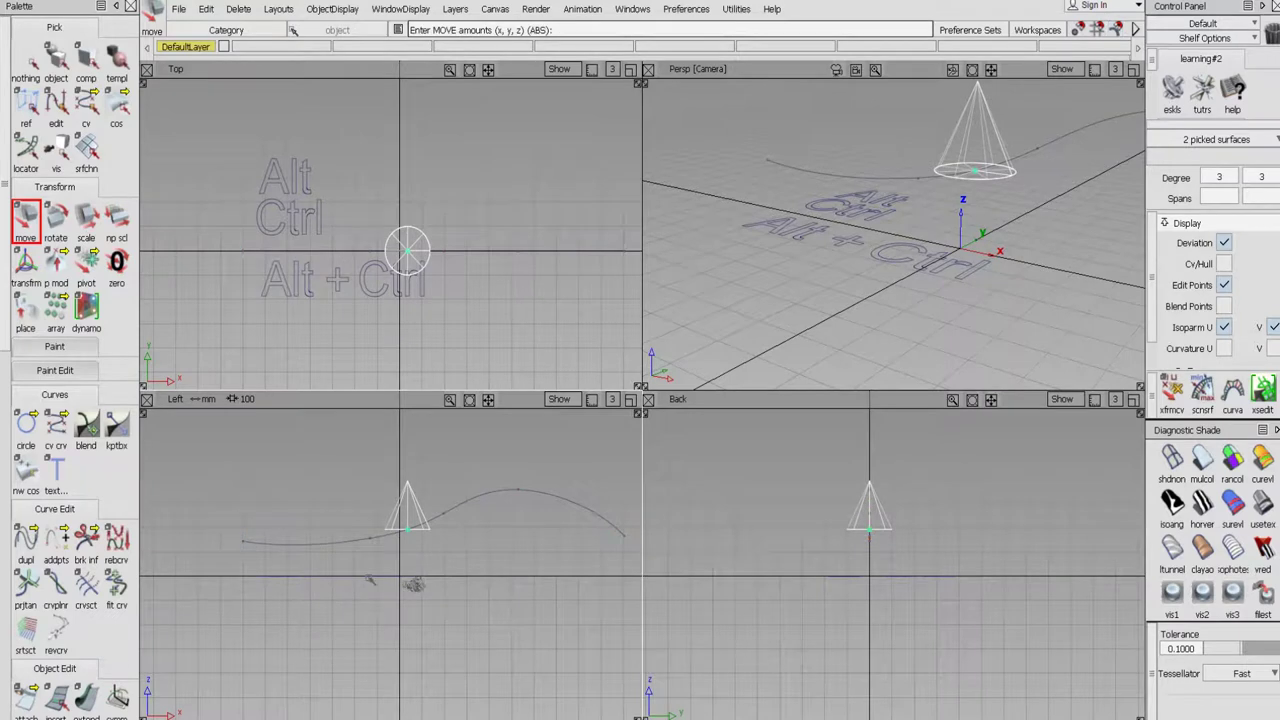
- Move the cone's pivot from the base centre to the cone's tip in the Left view
{"action": "left_click", "coordinate": [86, 262]}
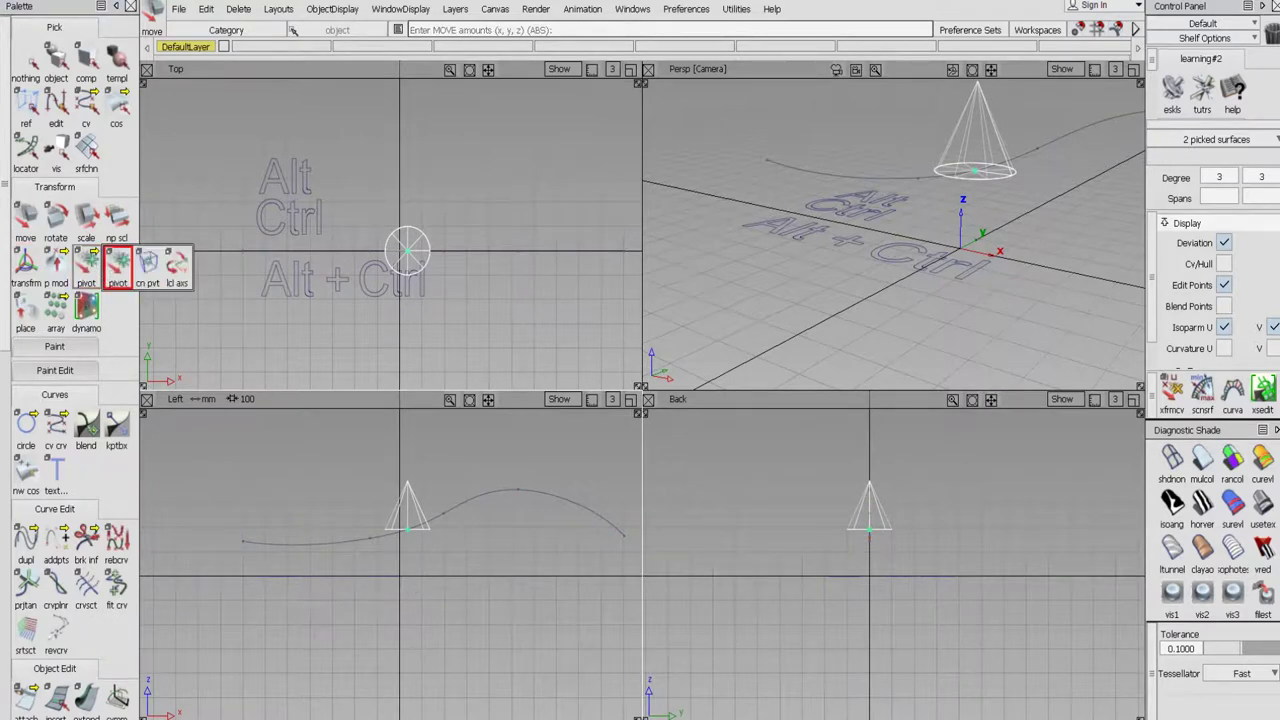
{"action": "left_click", "coordinate": [117, 262]}
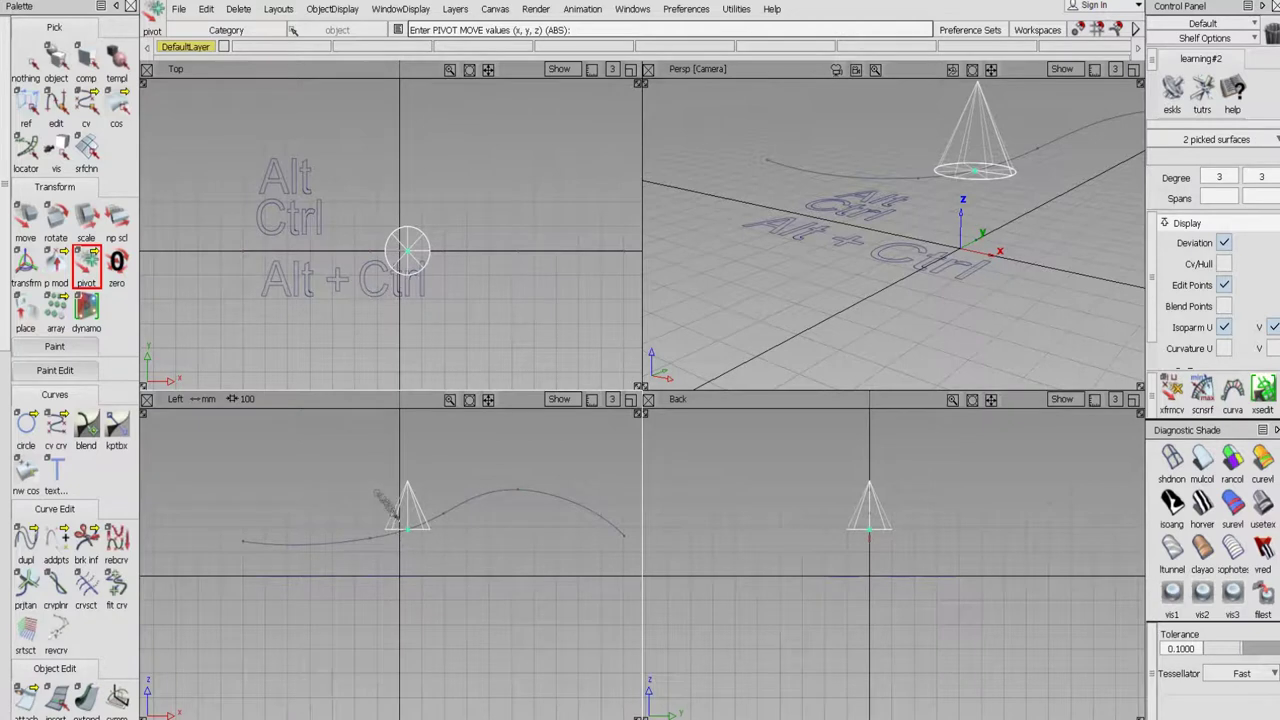
{"action": "left_click_drag", "start_coordinate": [407, 515], "coordinate": [440, 468]}
- Snap the cone by its tip to the curve's start and slide it along the curve to just before the crest
{"action": "left_click", "coordinate": [26, 219]}
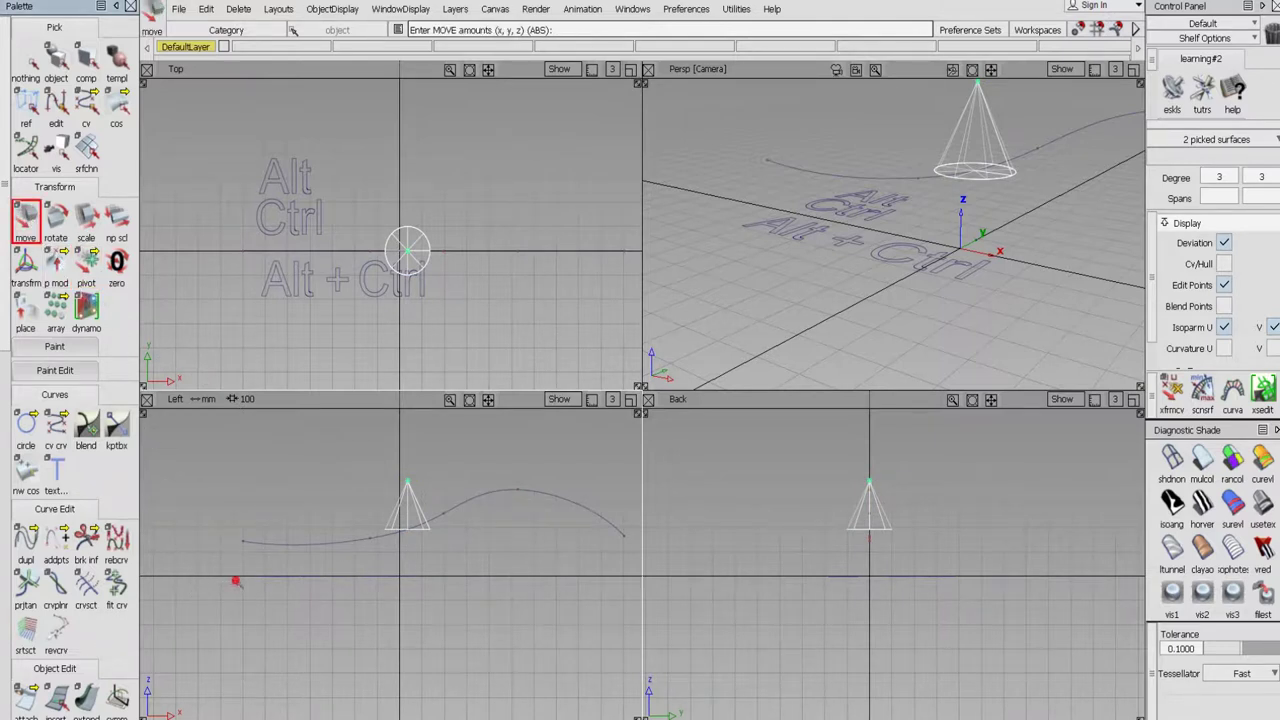
{"action": "left_click_drag", "start_coordinate": [235, 580], "coordinate": [238, 598]}
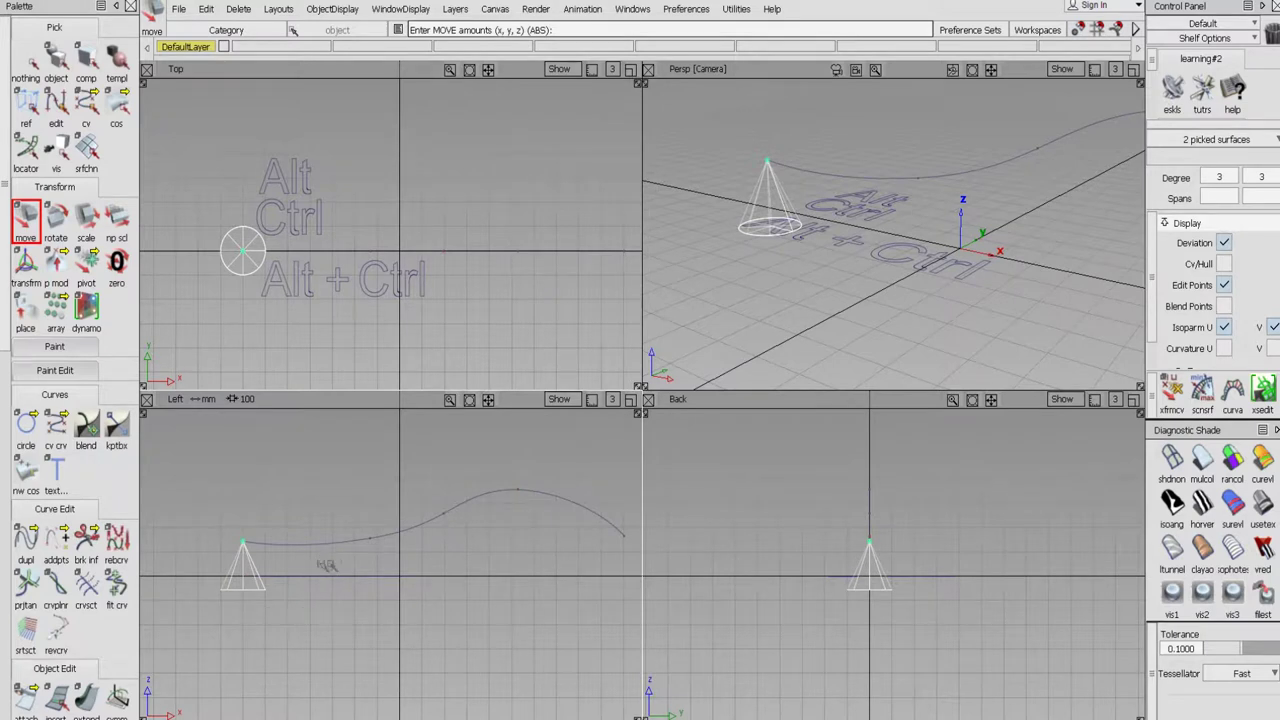
{"action": "left_click_drag", "start_coordinate": [243, 548], "coordinate": [503, 557]}
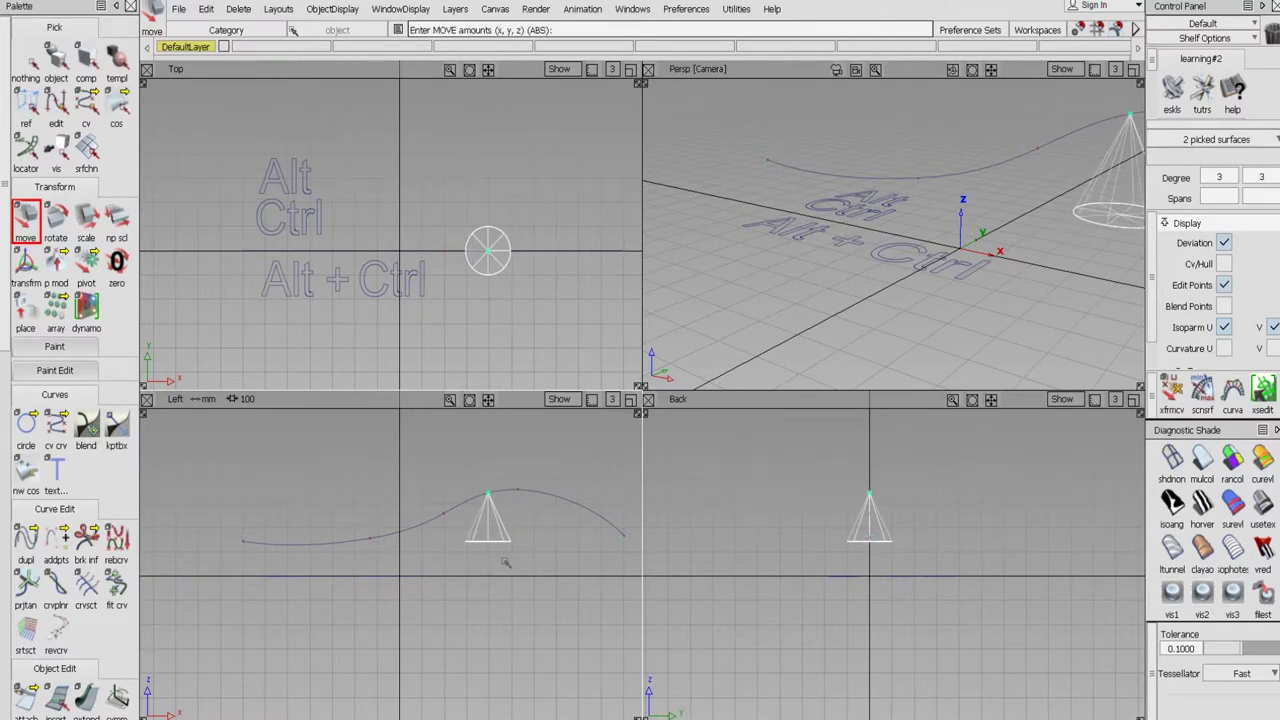